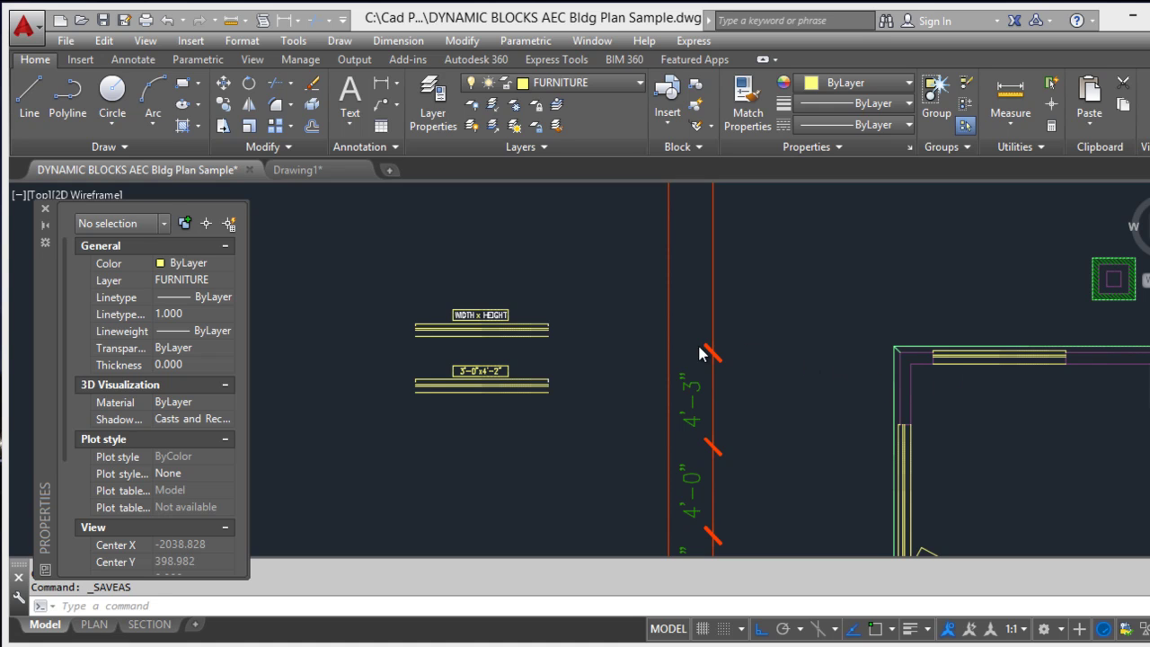
Zoom and pan to bring the two window drawings beside the floor plan into view.
scroll(996, 394, "up", 3)
scroll(903, 332, "down", 5)
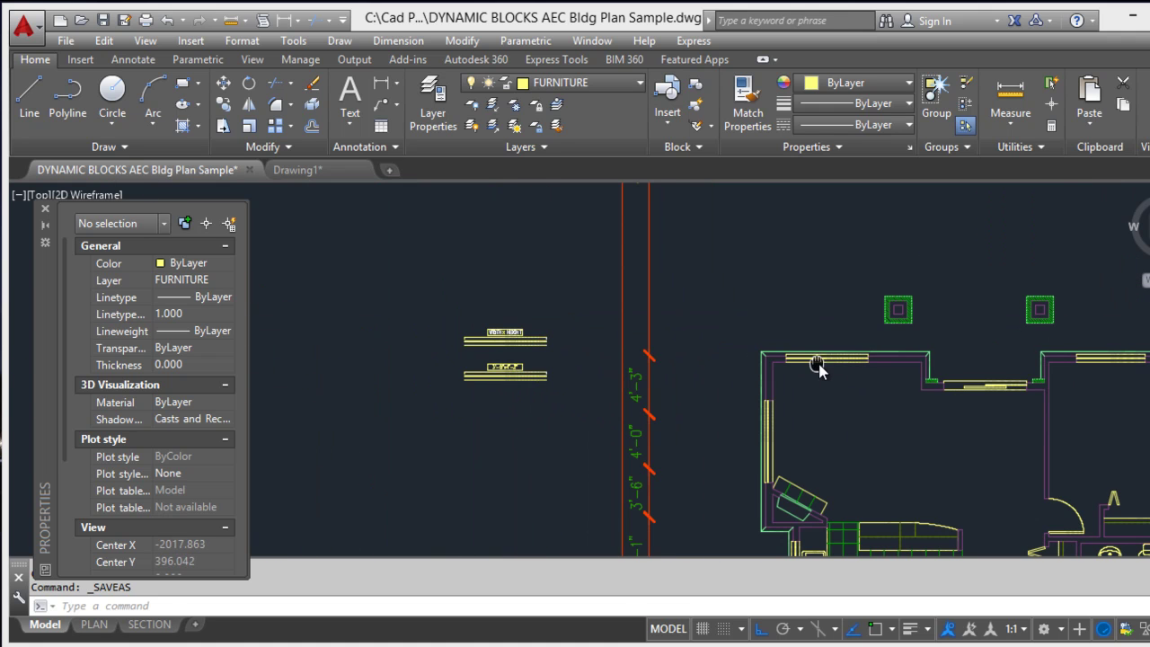
middle_click_drag(818, 367, 878, 369)
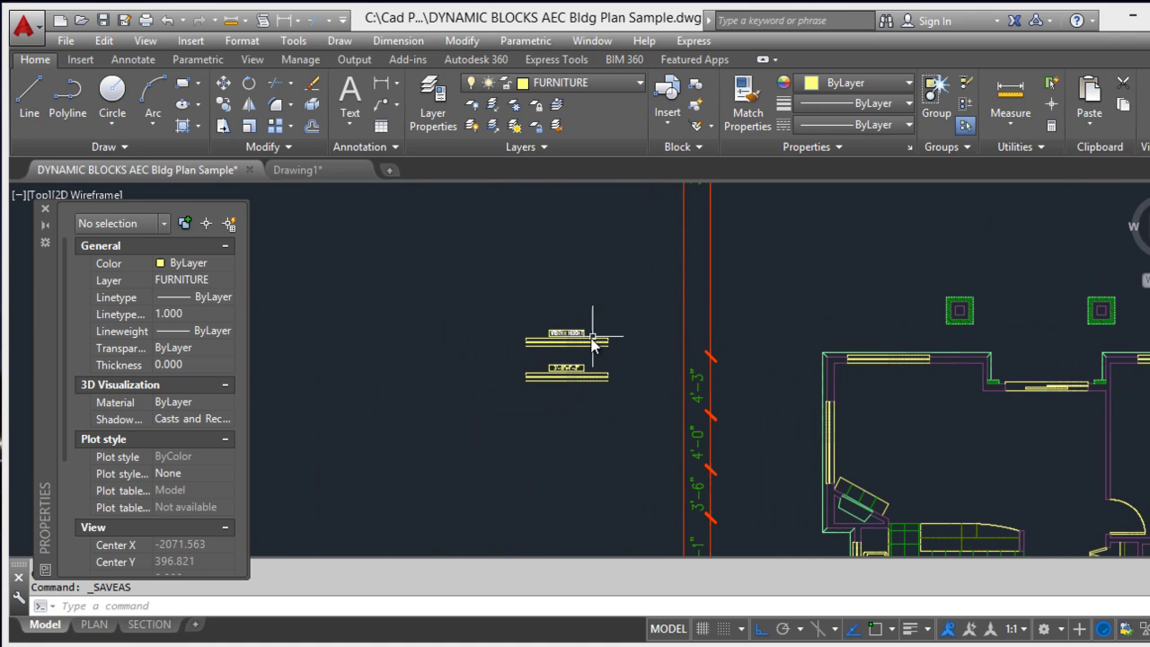
scroll(593, 334, "up", 4)
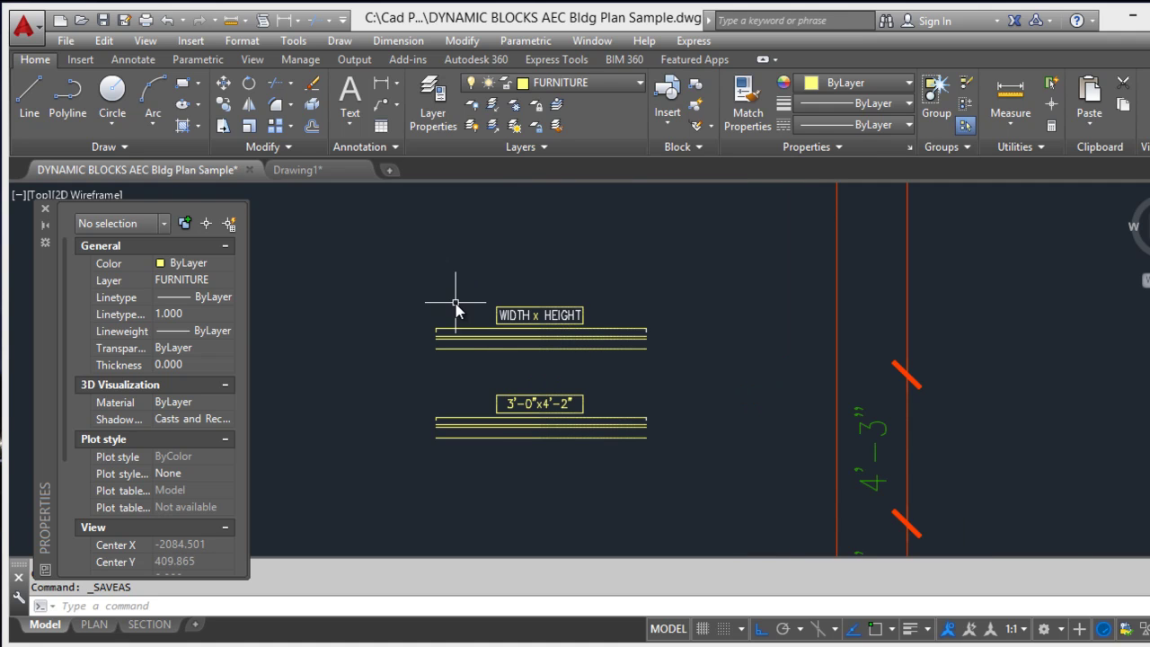
scroll(483, 337, "up", 2)
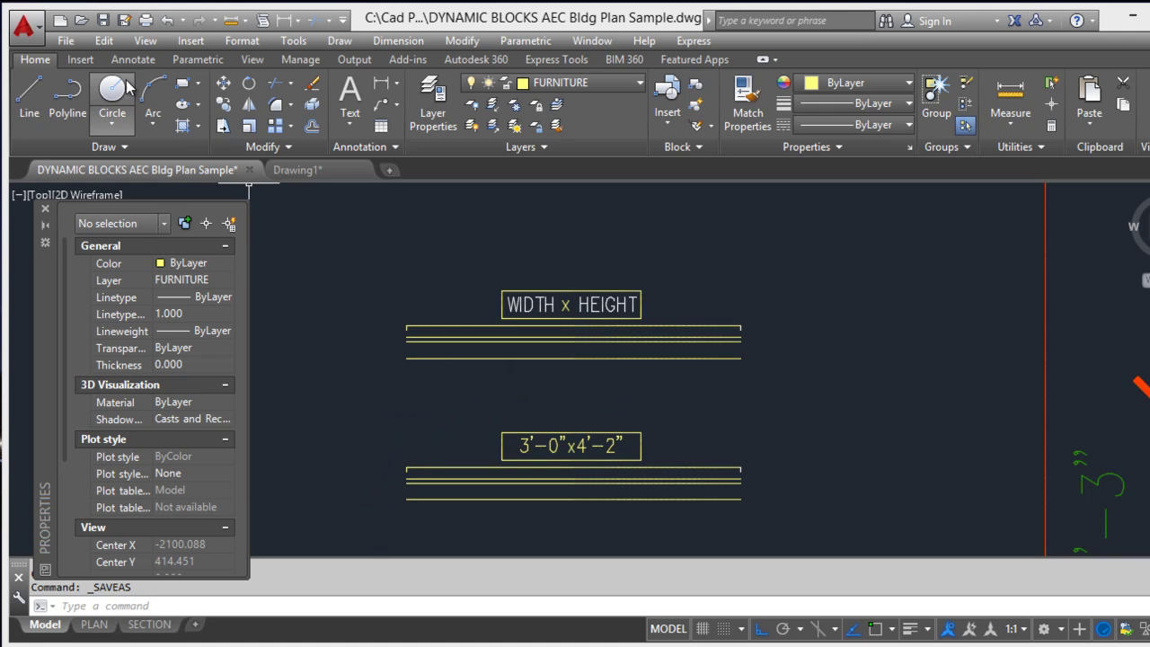
Define a block named Dynamic_windows from the lower window's eight objects, selected with a window.
left_click(91, 61)
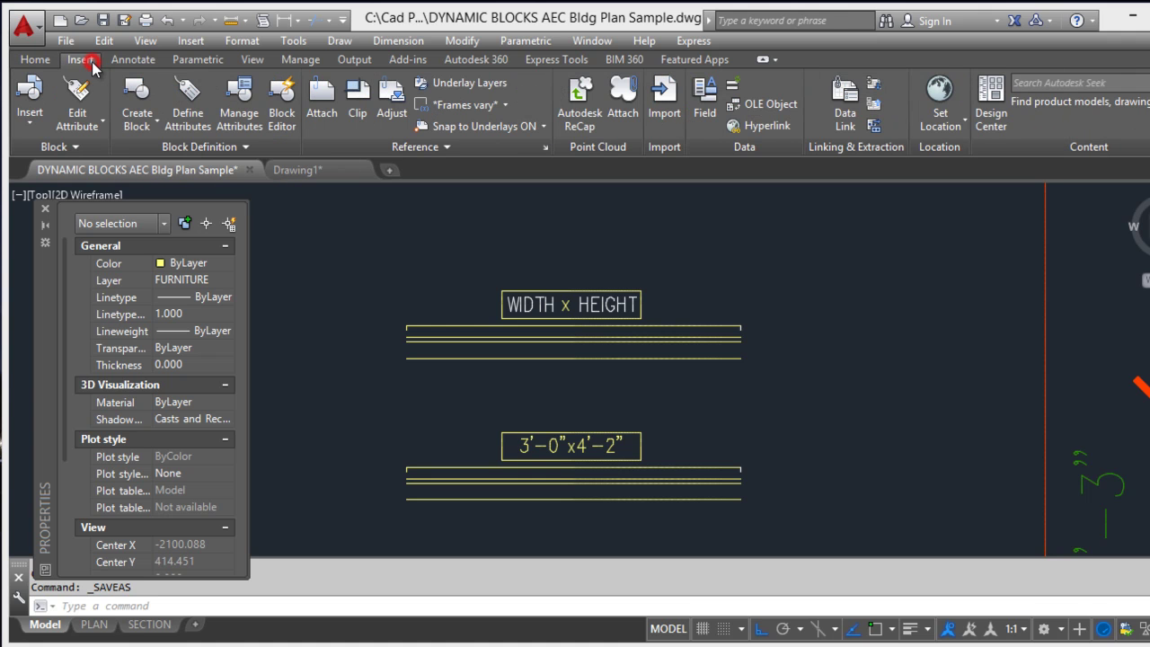
left_click(138, 93)
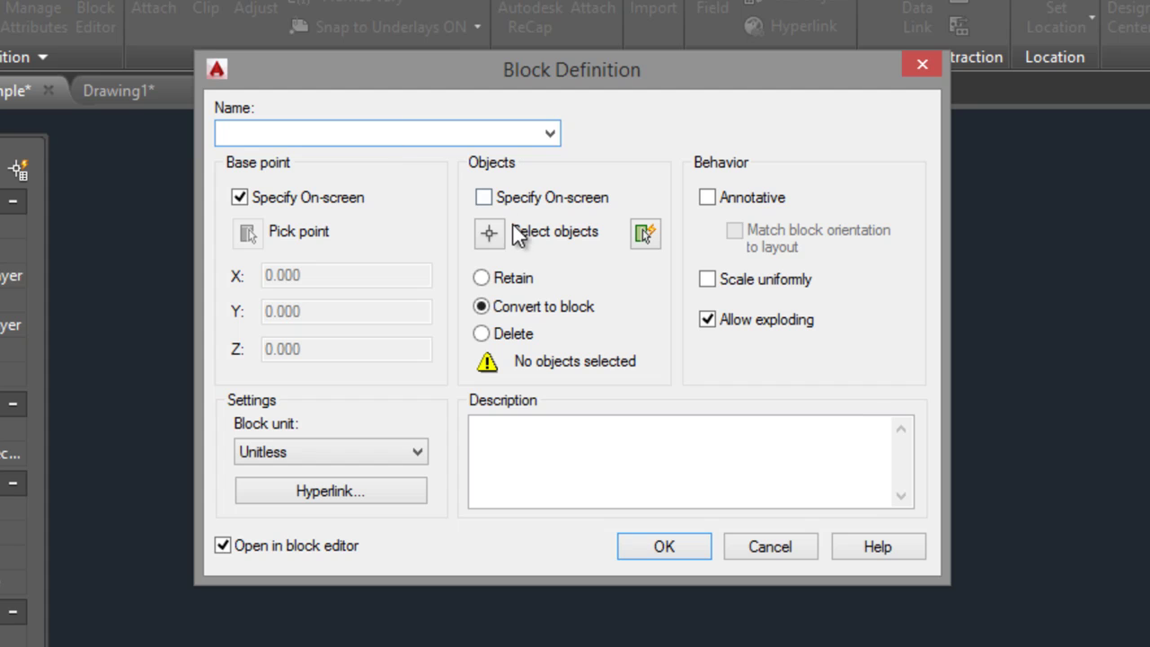
left_click(491, 234)
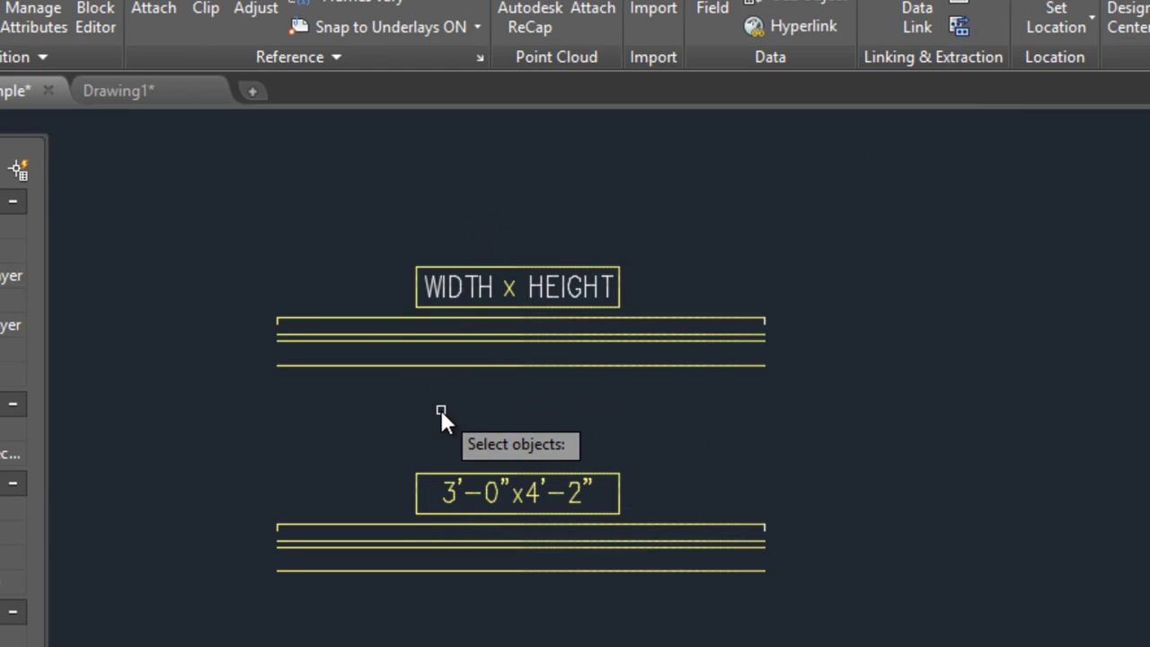
left_click(241, 449)
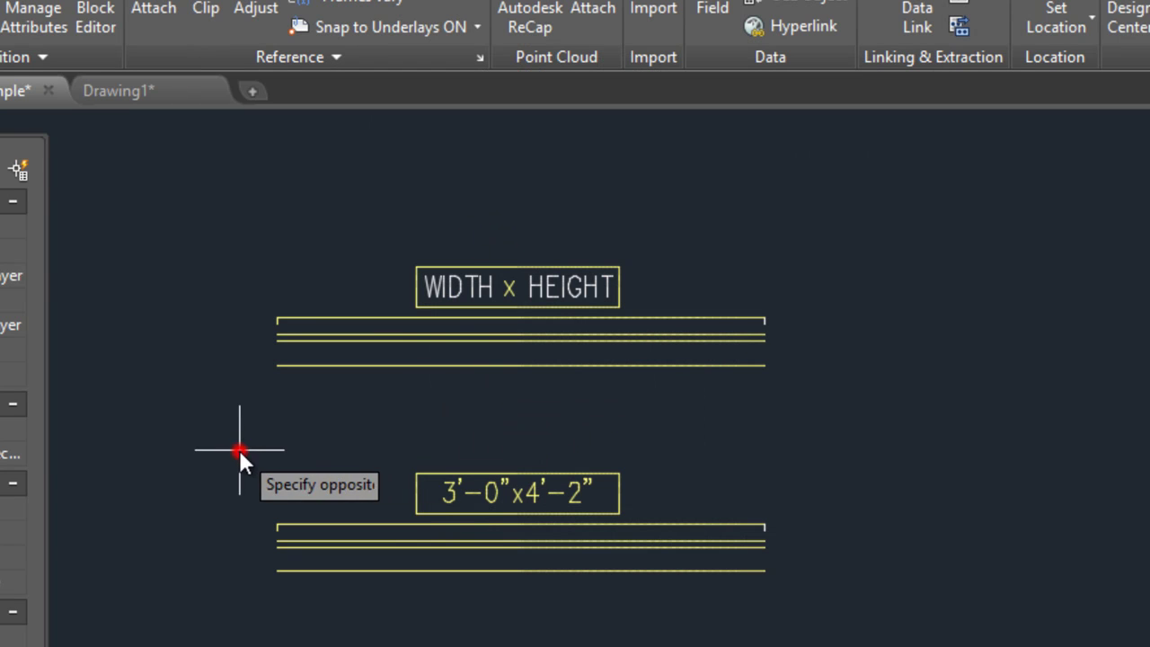
left_click(847, 603)
key("Return")
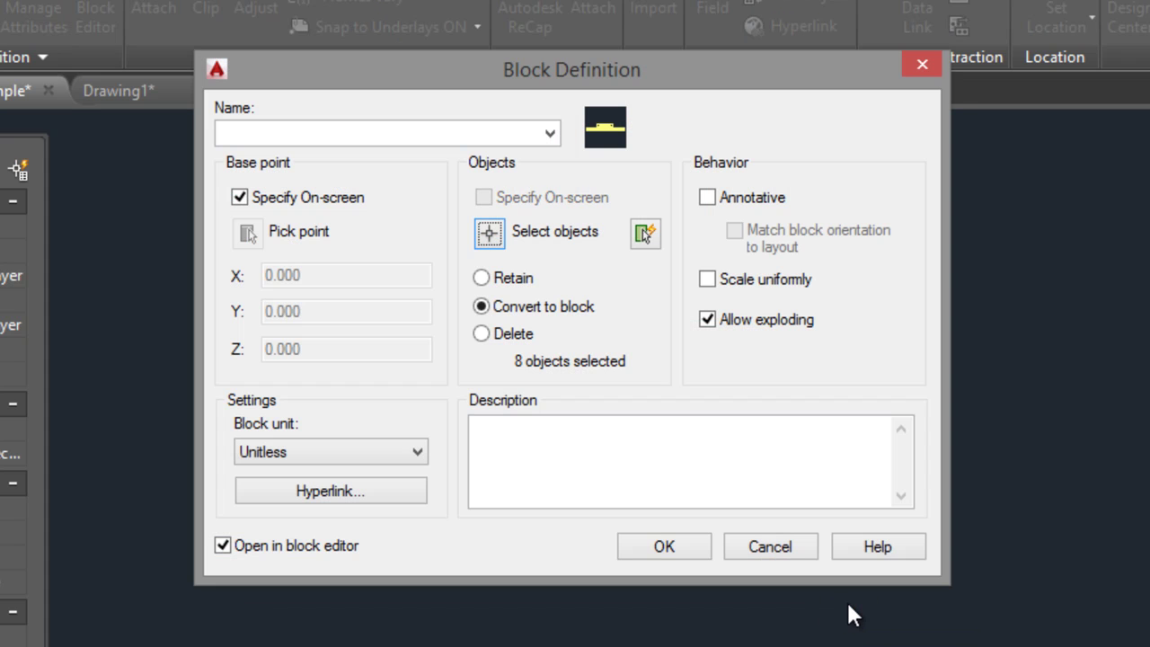
left_click(497, 134)
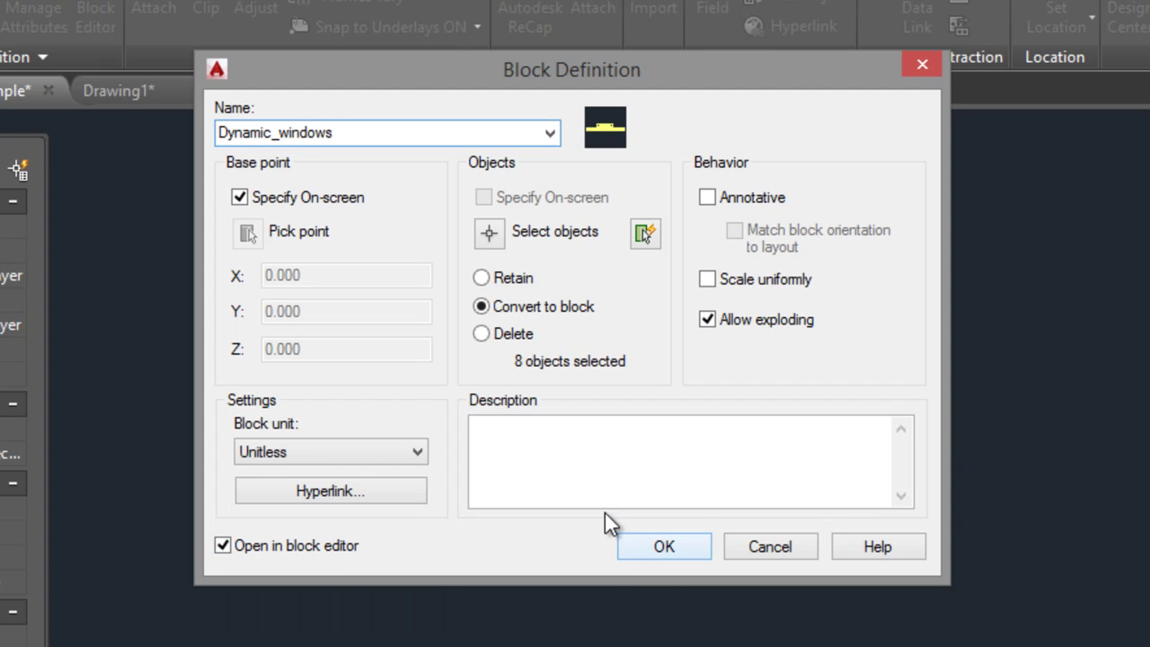
left_click(669, 545)
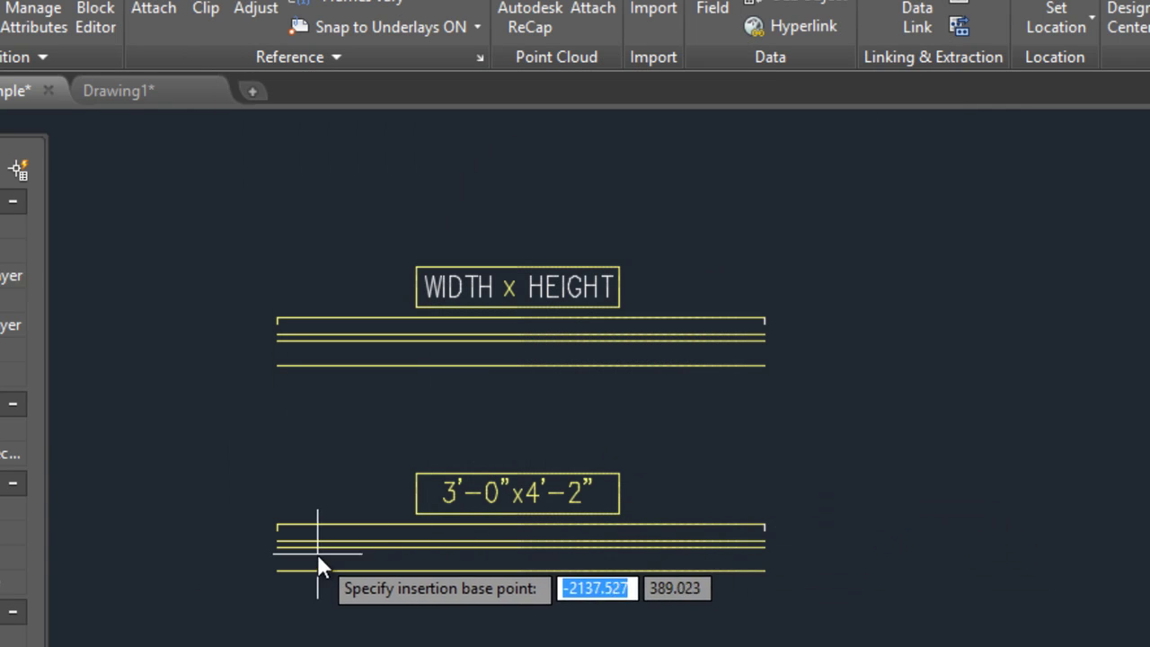
Set the block base point at the bottom line's left end and delete the 3'-0"x4'-2" label.
left_click(283, 566)
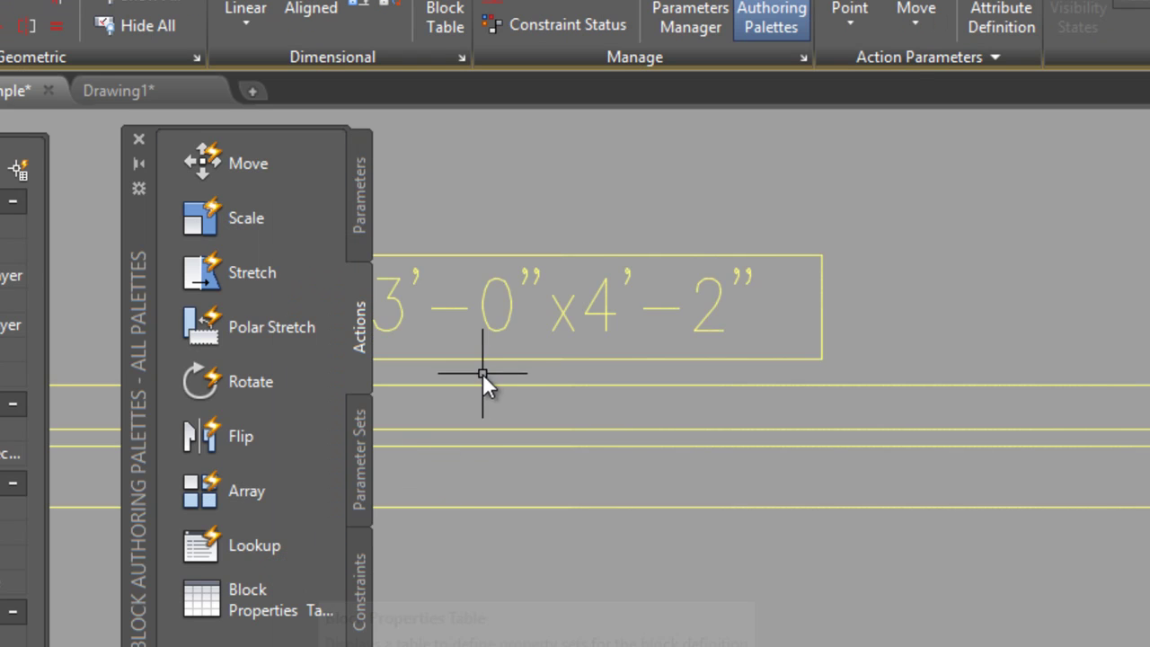
scroll(517, 395, "down", 4)
middle_click_drag(518, 395, 752, 389)
scroll(747, 384, "up", 2)
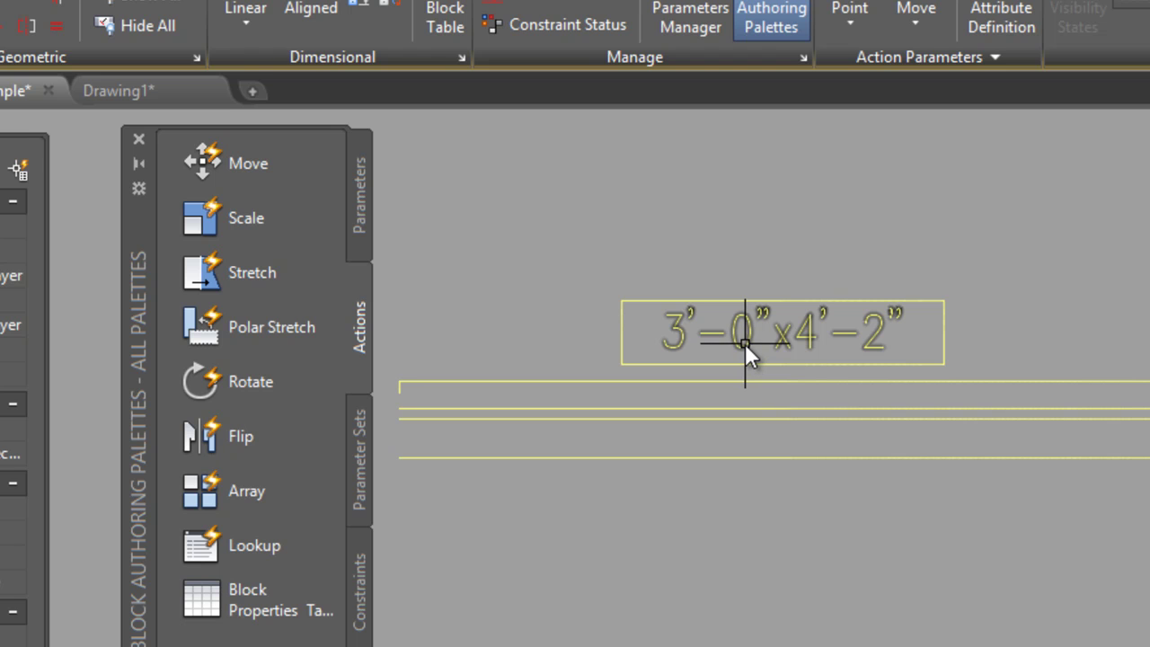
left_click(744, 343)
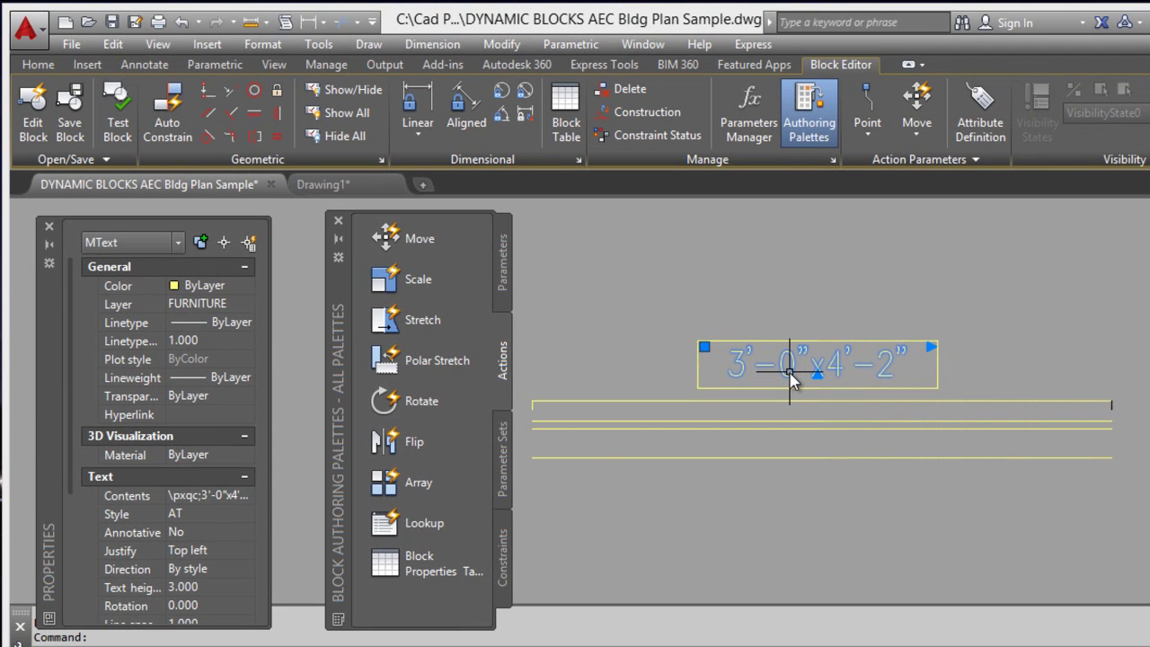
key("Delete")
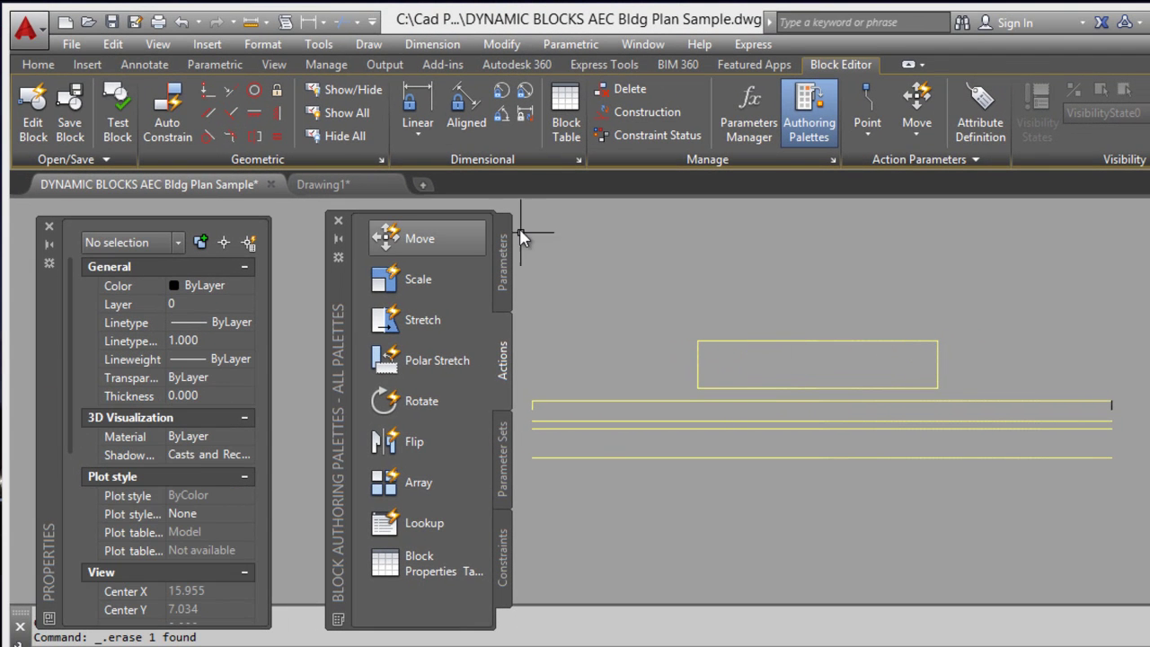
Add a Distance1 linear parameter across the bottom line's 72-unit width, placed below the window.
left_click(503, 286)
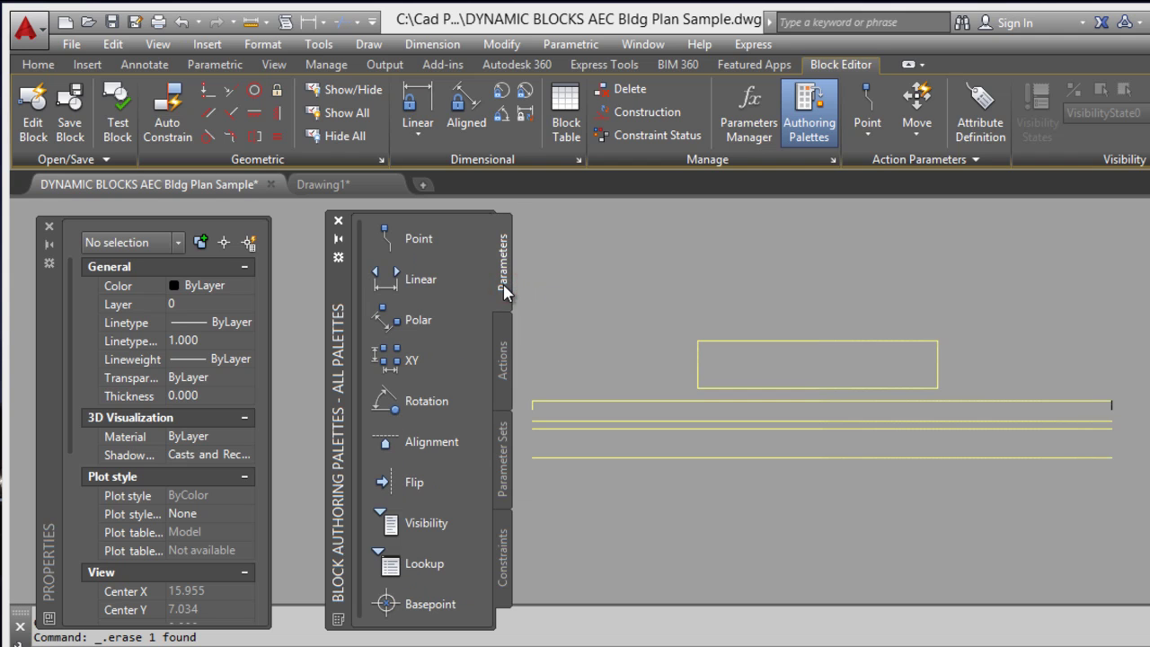
left_click(416, 284)
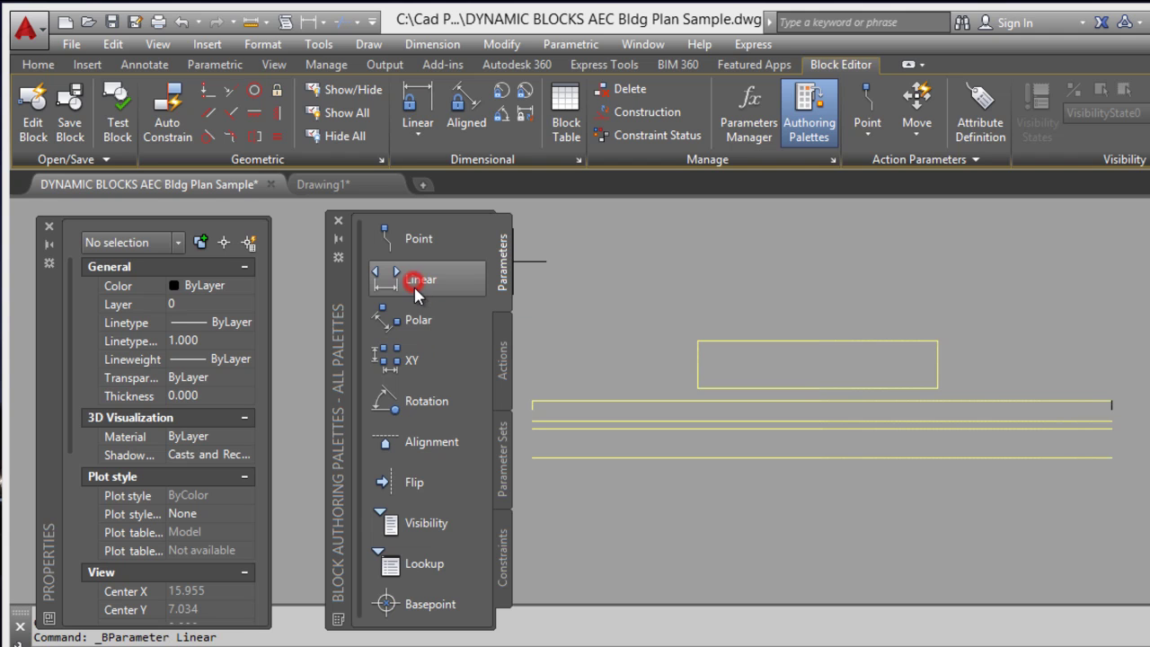
left_click(532, 458)
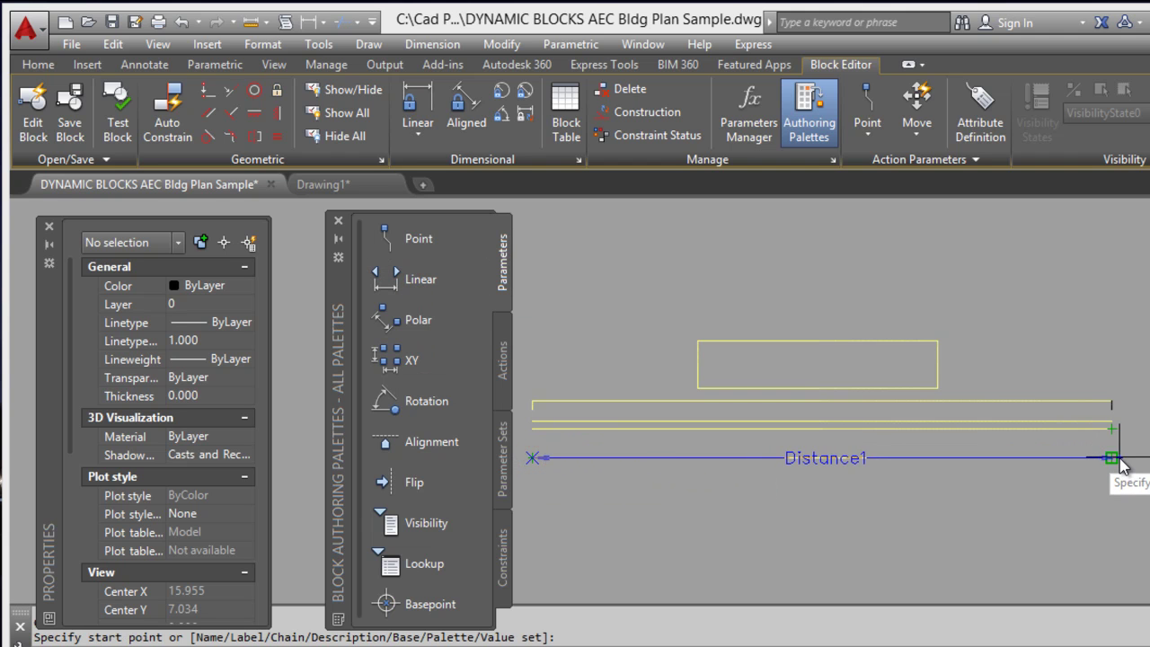
left_click(1115, 458)
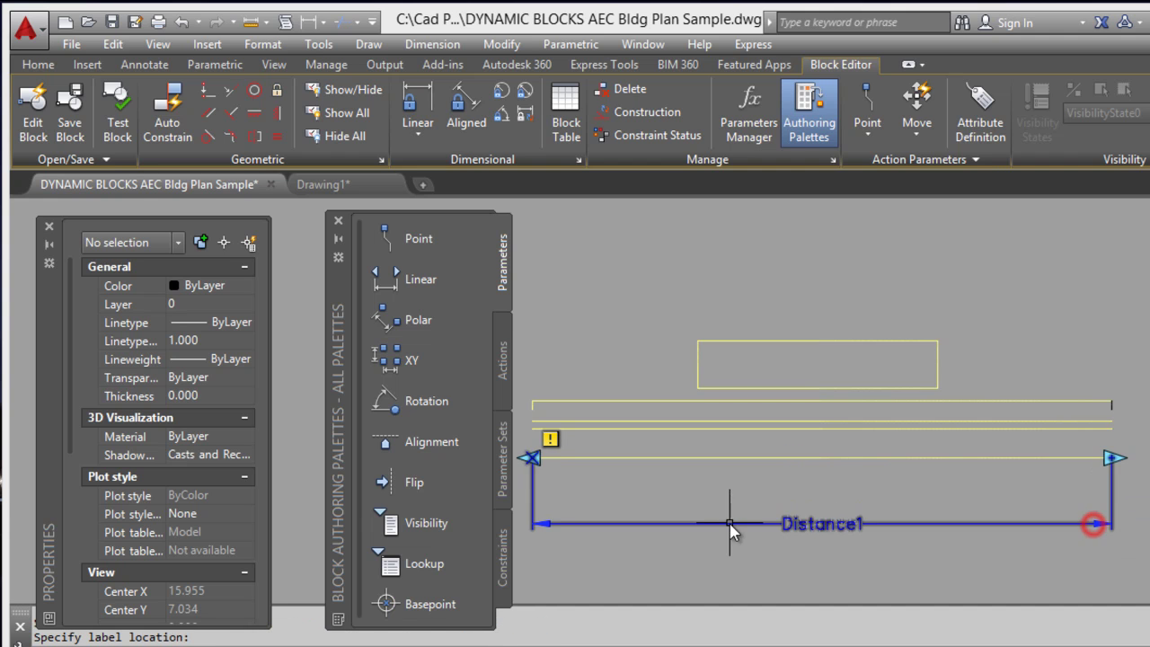
left_click(710, 528)
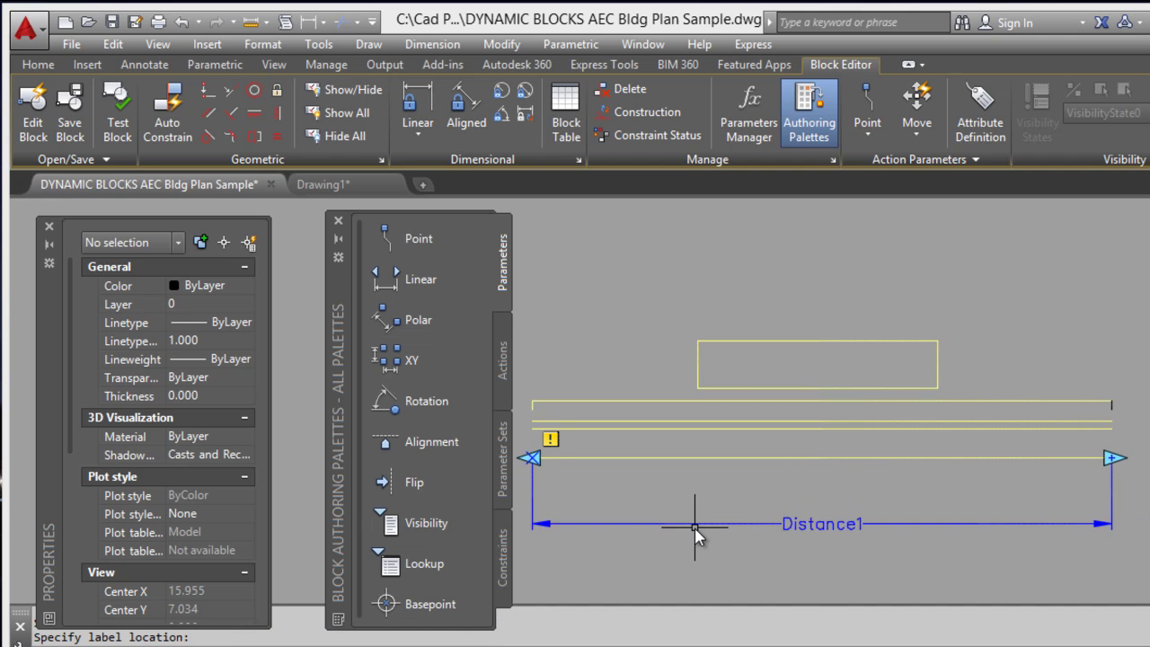
left_click(834, 526)
In Distance1's properties, set Number of Grips under Misc to 1.
right_click(834, 530)
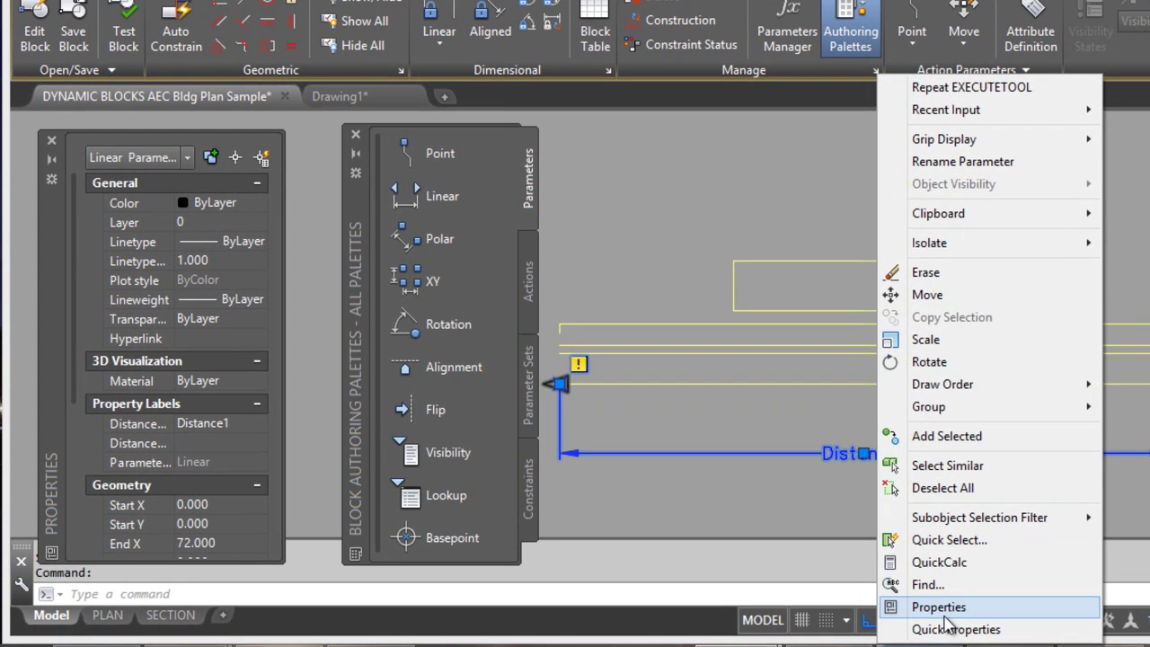
left_click(951, 616)
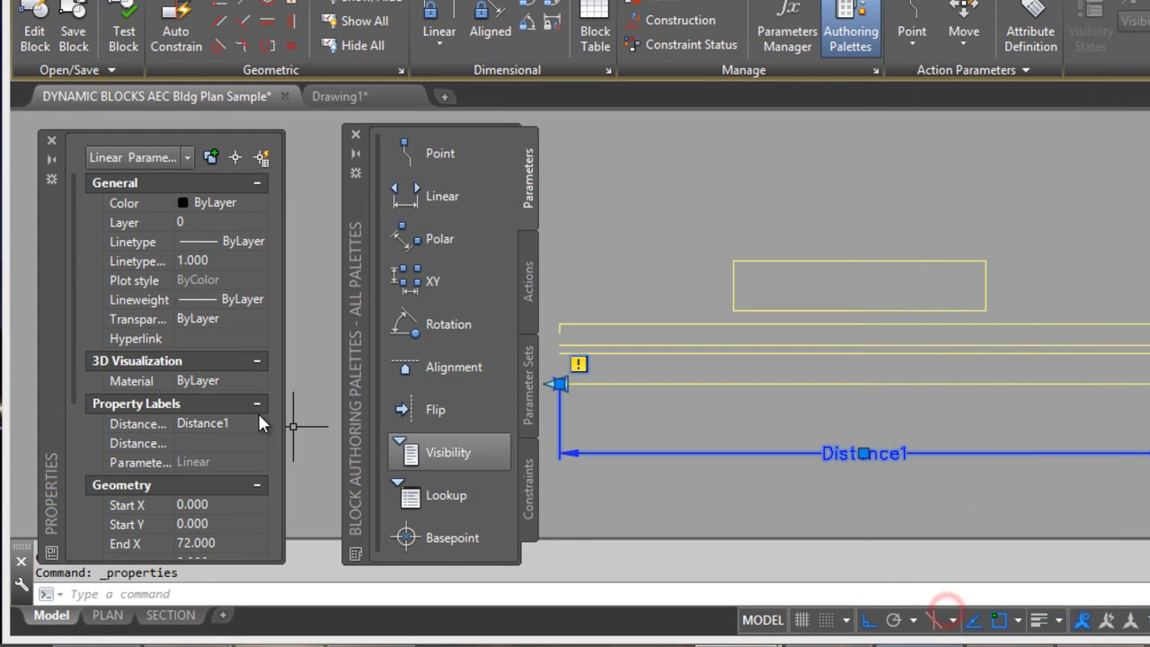
left_click_drag(72, 341, 79, 579)
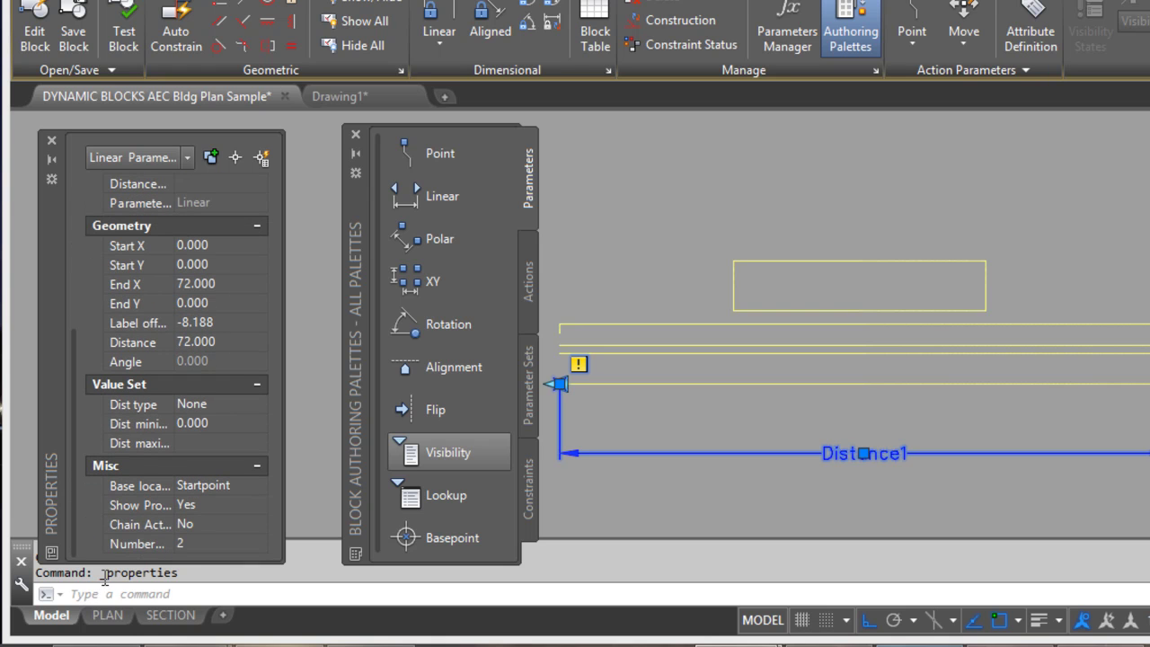
left_click(179, 543)
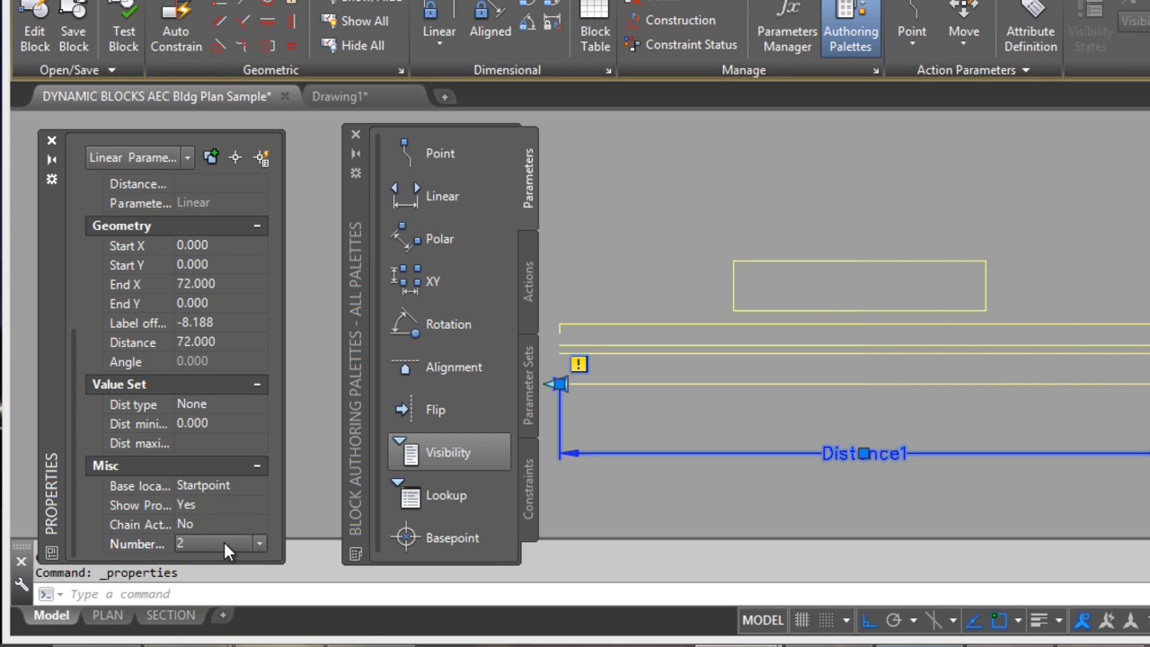
left_click(260, 543)
left_click(230, 577)
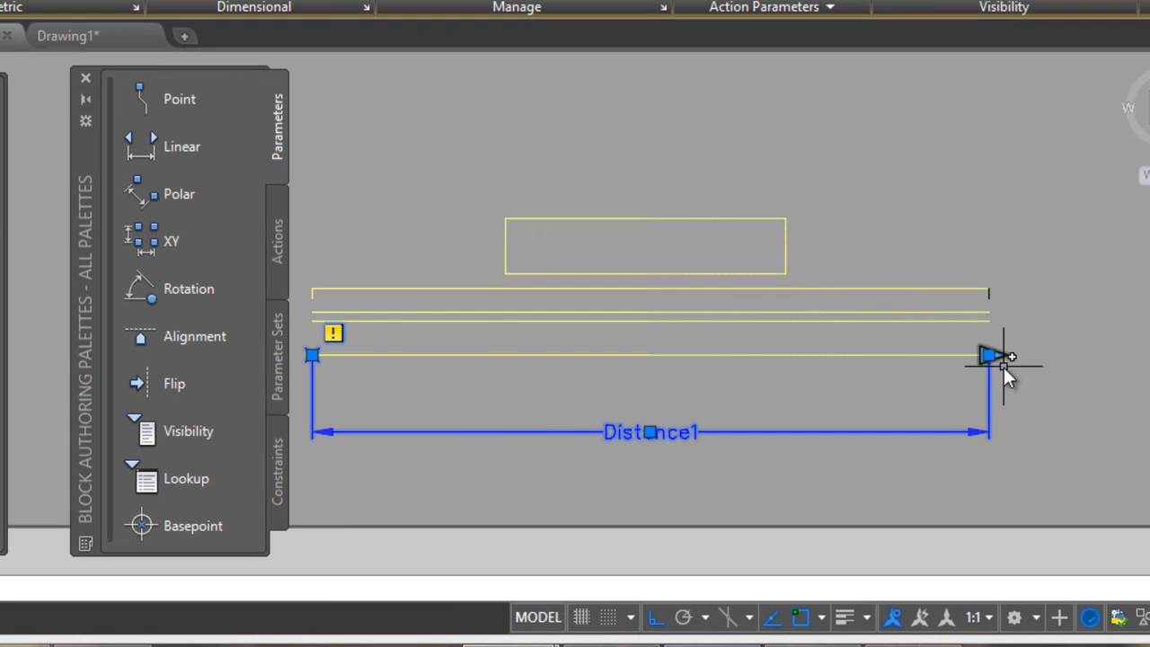
Add a Stretch action on Distance1's end point, framing the window's right half and selecting its five lines.
left_click(278, 247)
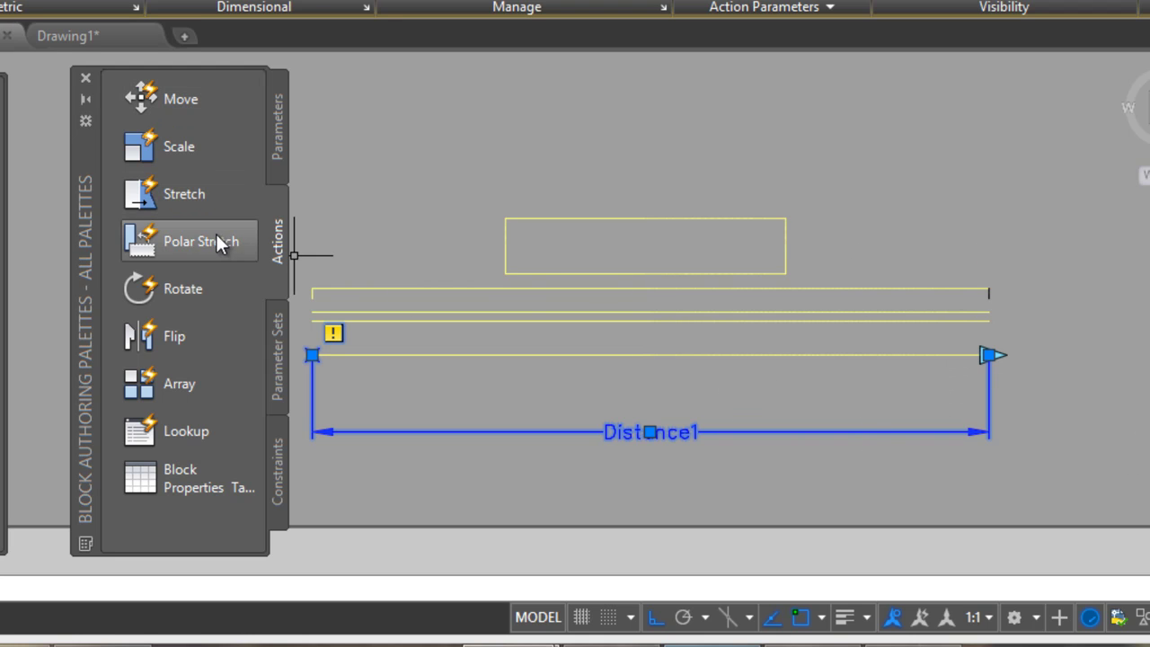
left_click(174, 194)
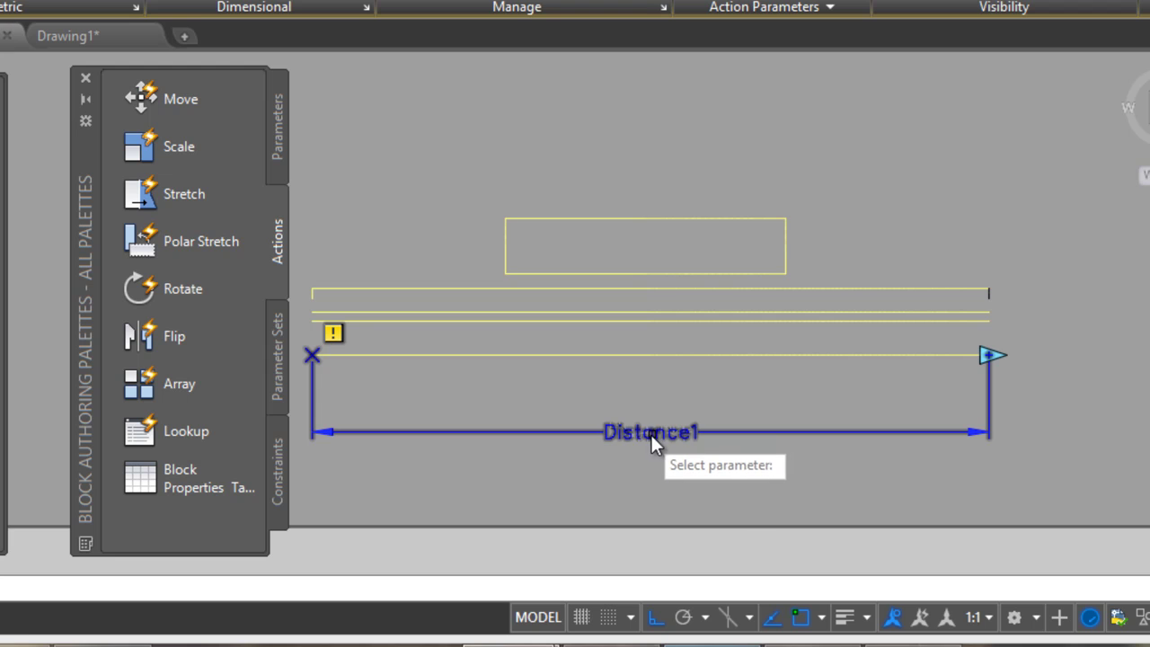
left_click(630, 435)
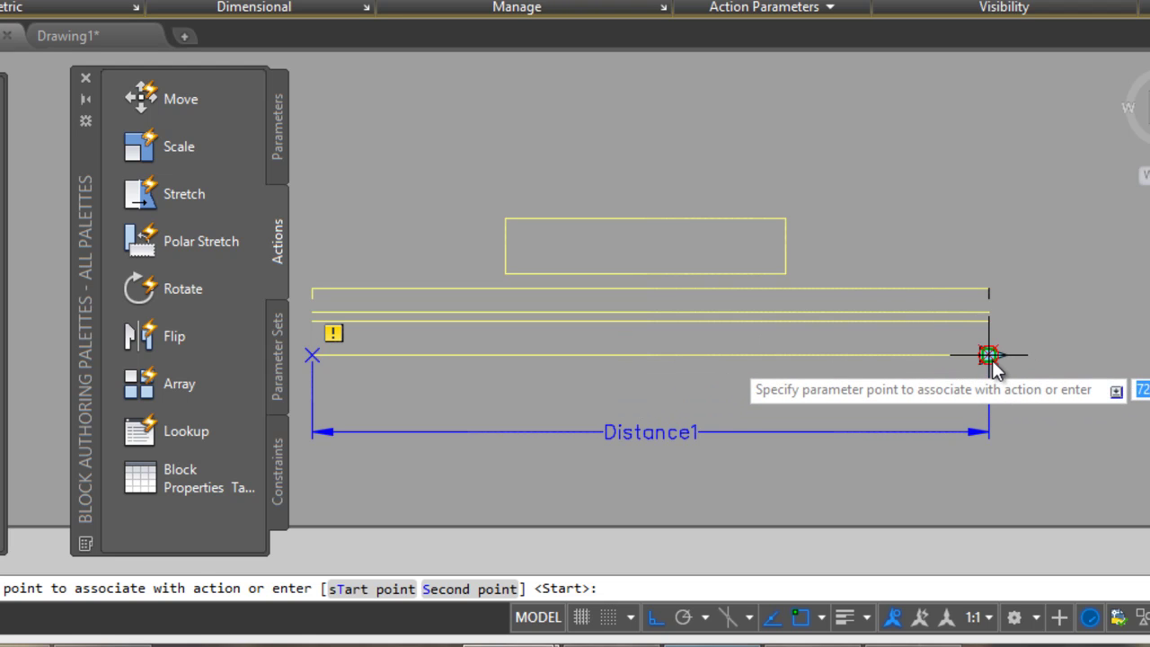
left_click(988, 355)
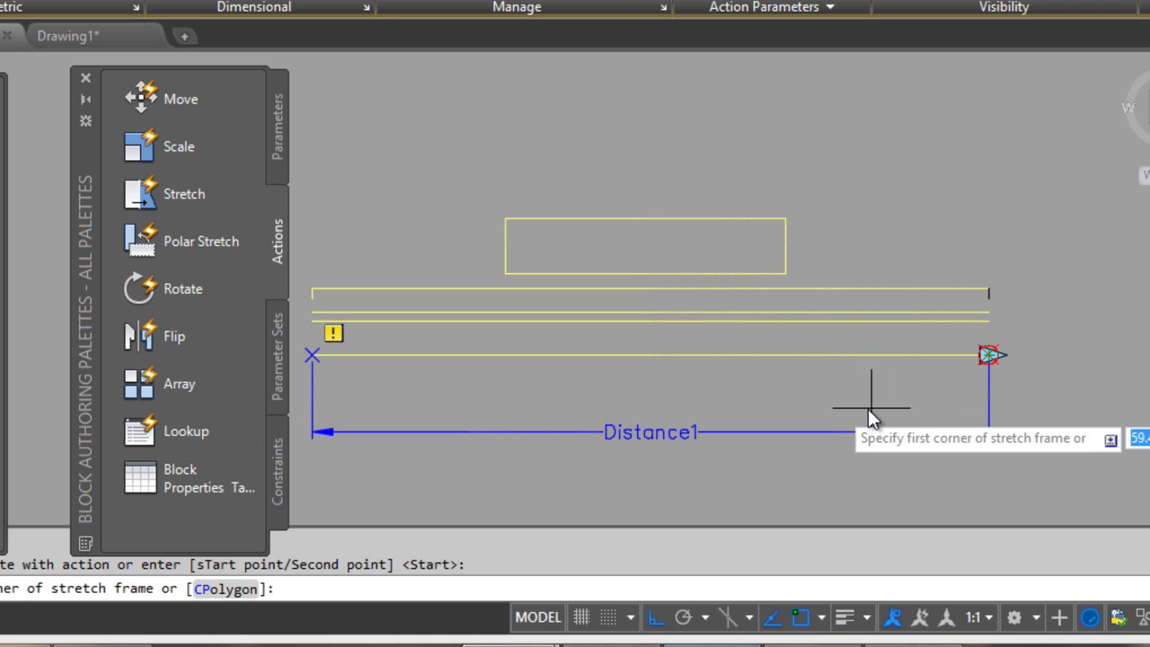
left_click(1080, 402)
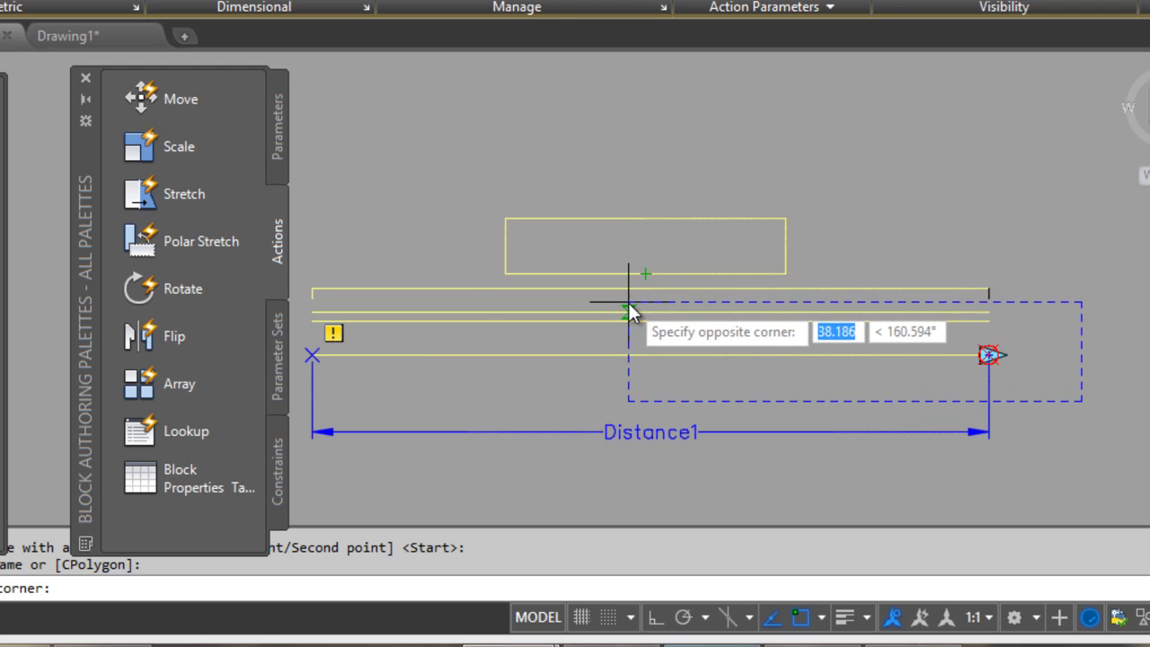
left_click(460, 276)
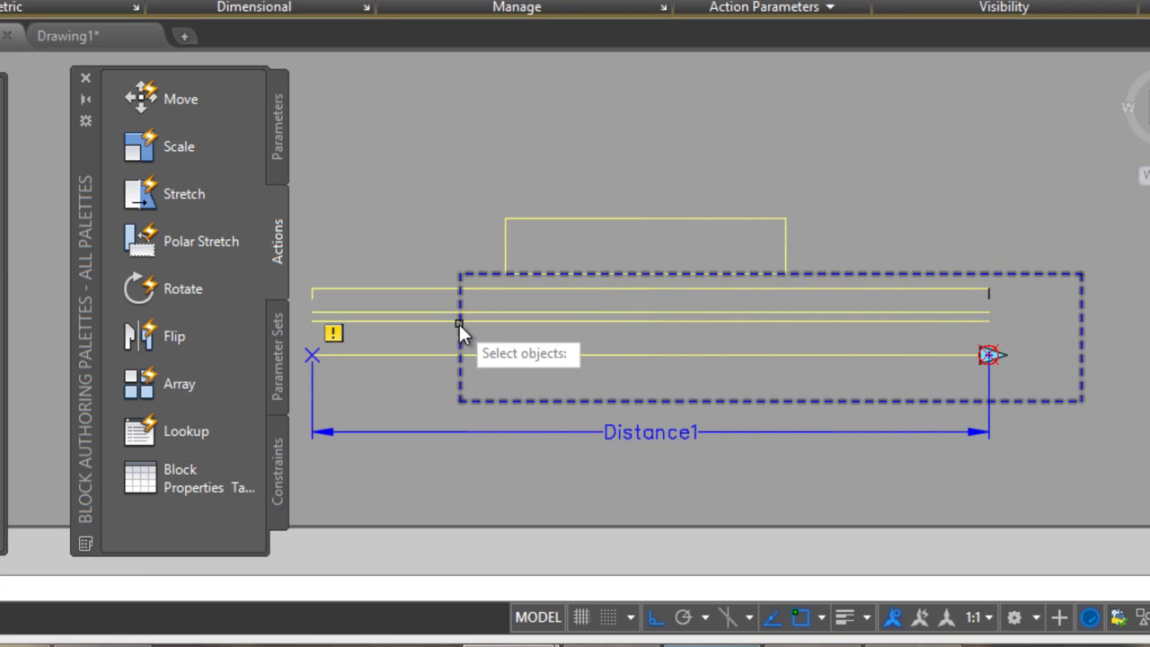
left_click(723, 355)
left_click(714, 323)
left_click(713, 313)
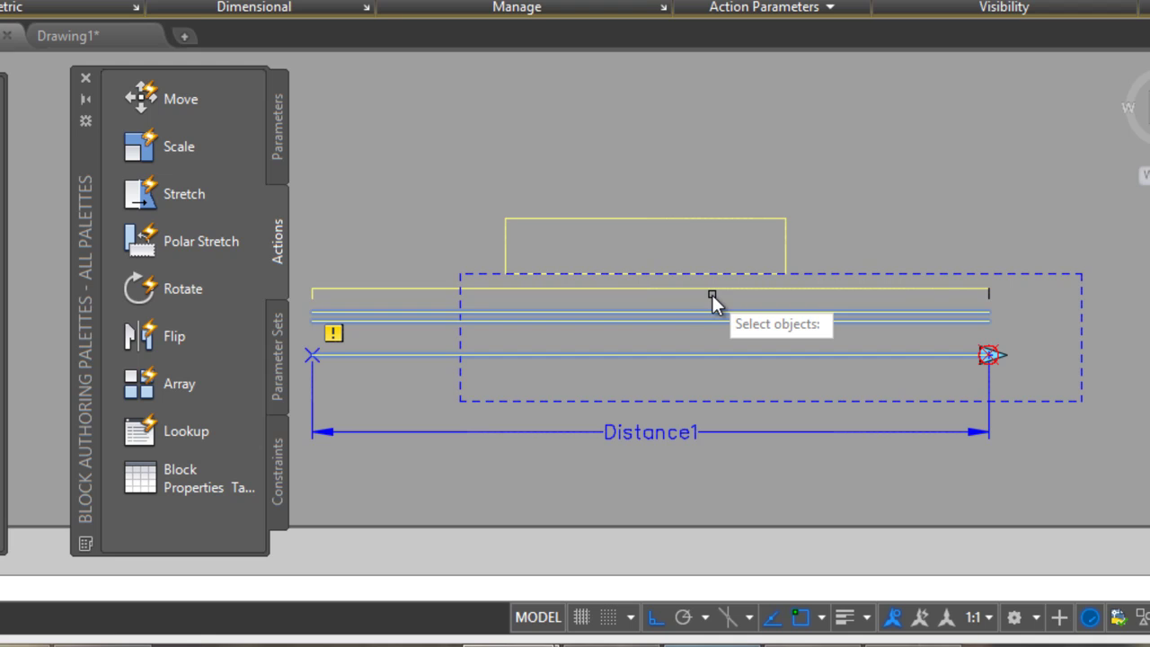
left_click(712, 292)
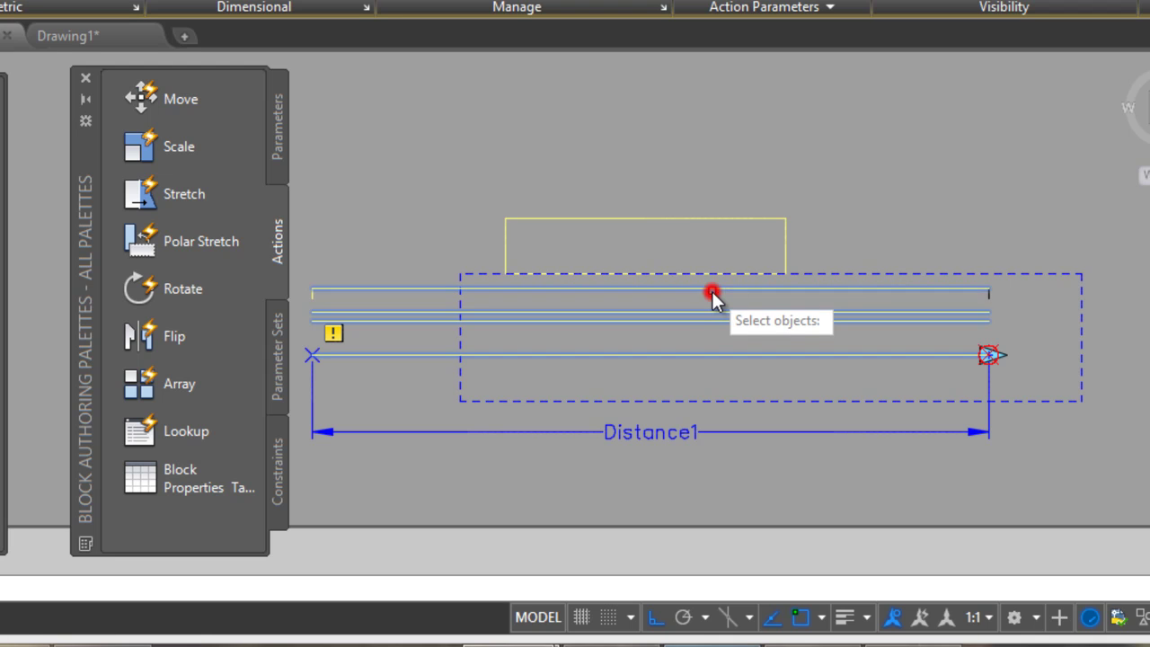
left_click(990, 295)
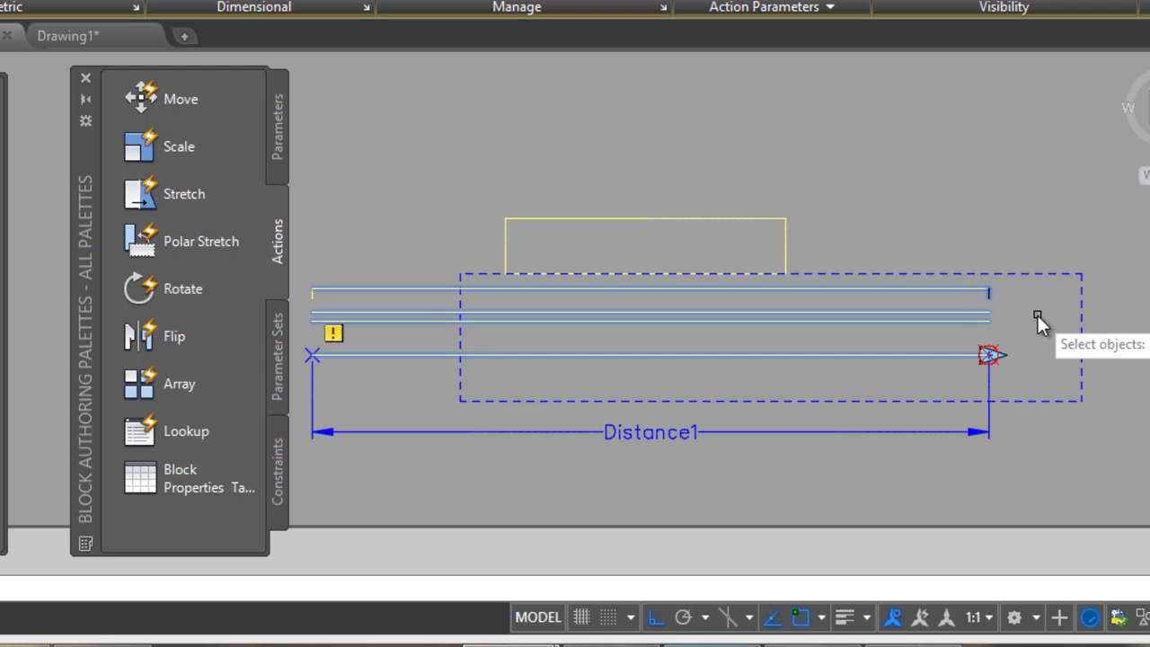
key("Return")
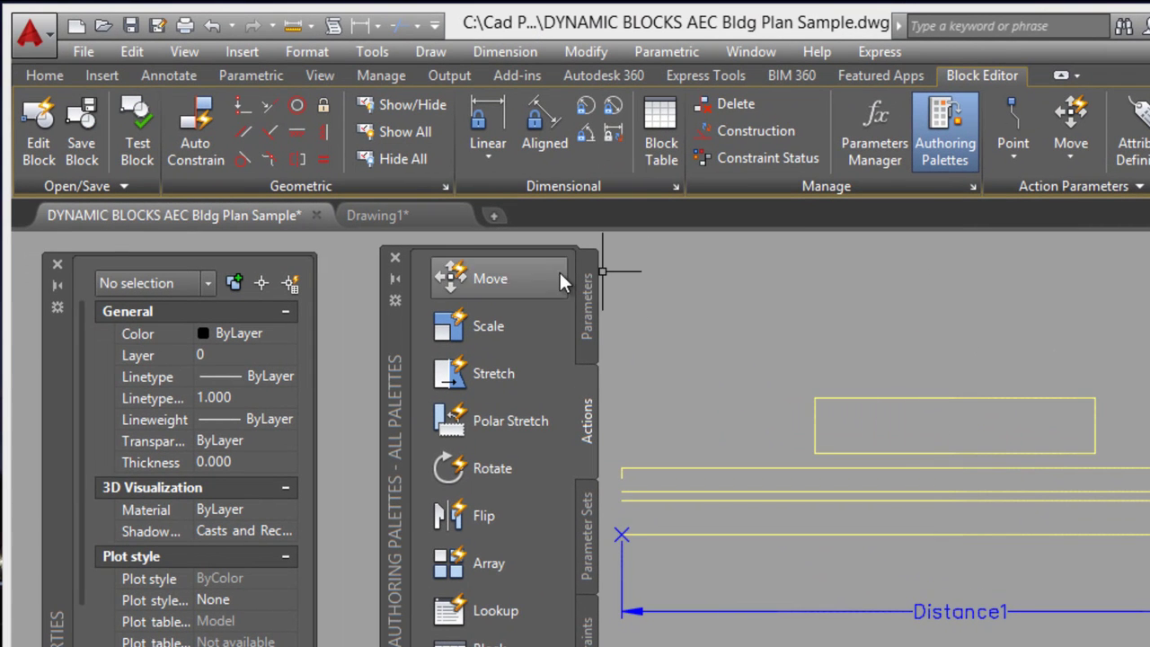
Start a new attribute definition with the tag 'width'.
left_click(107, 79)
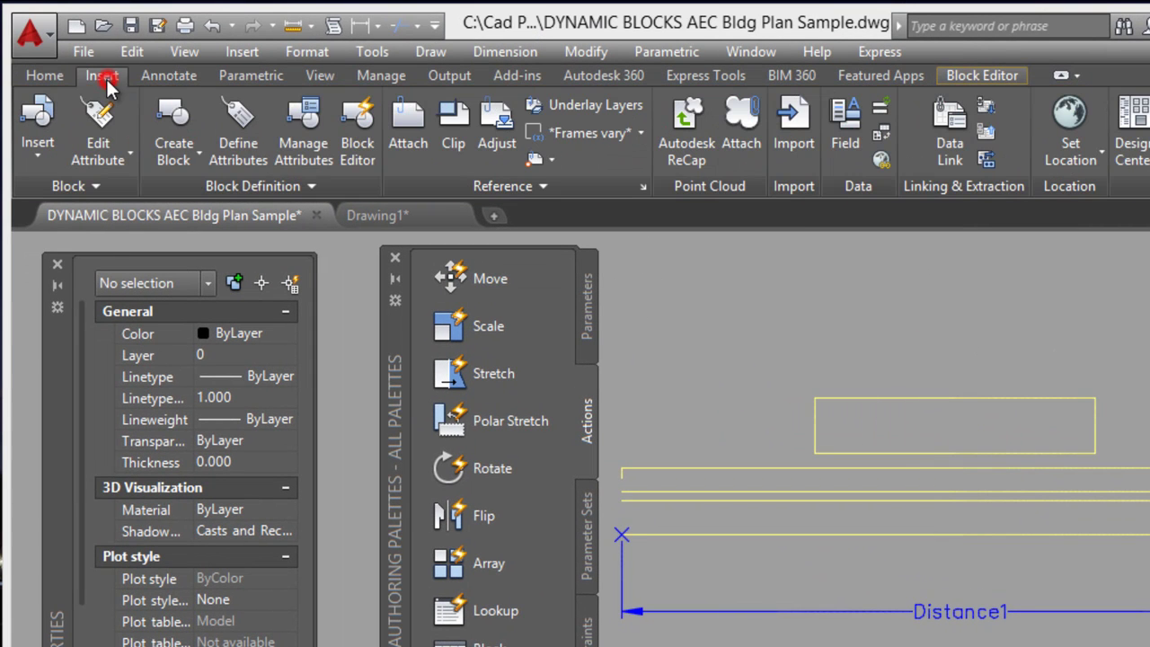
left_click(232, 124)
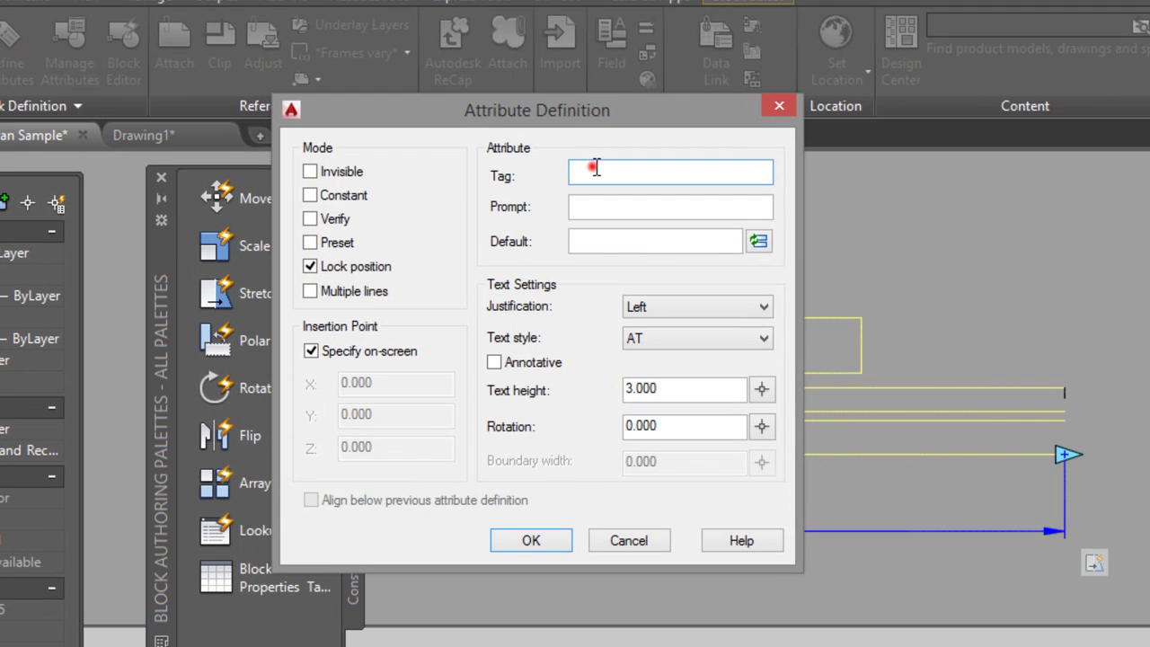
left_click(595, 168)
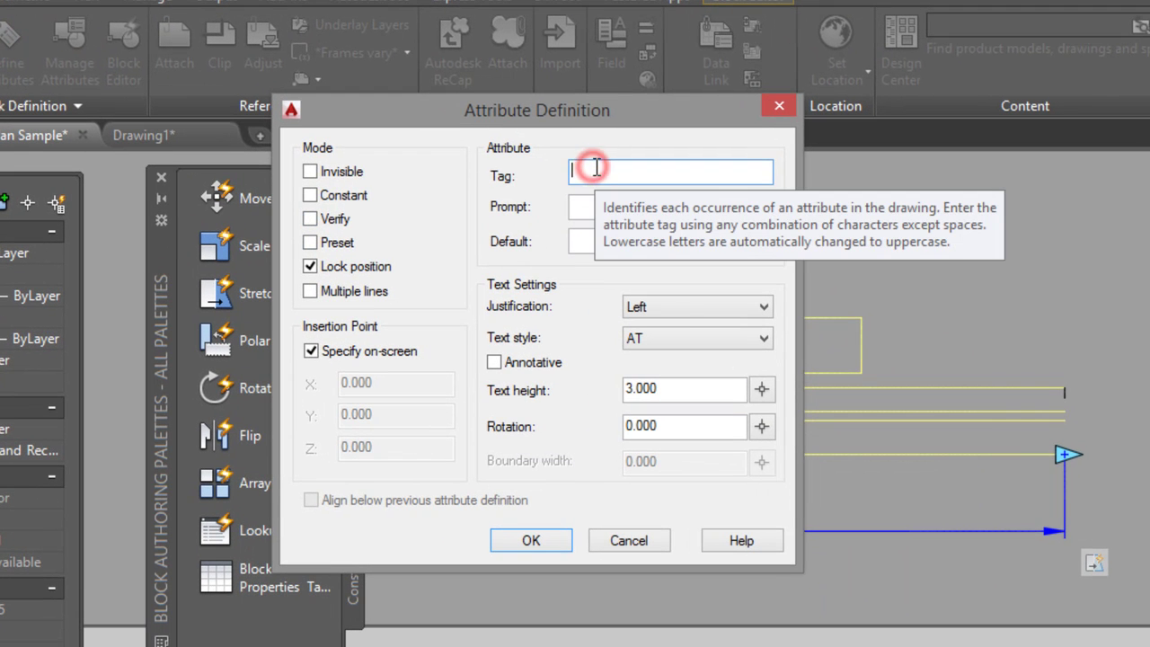
type("w")
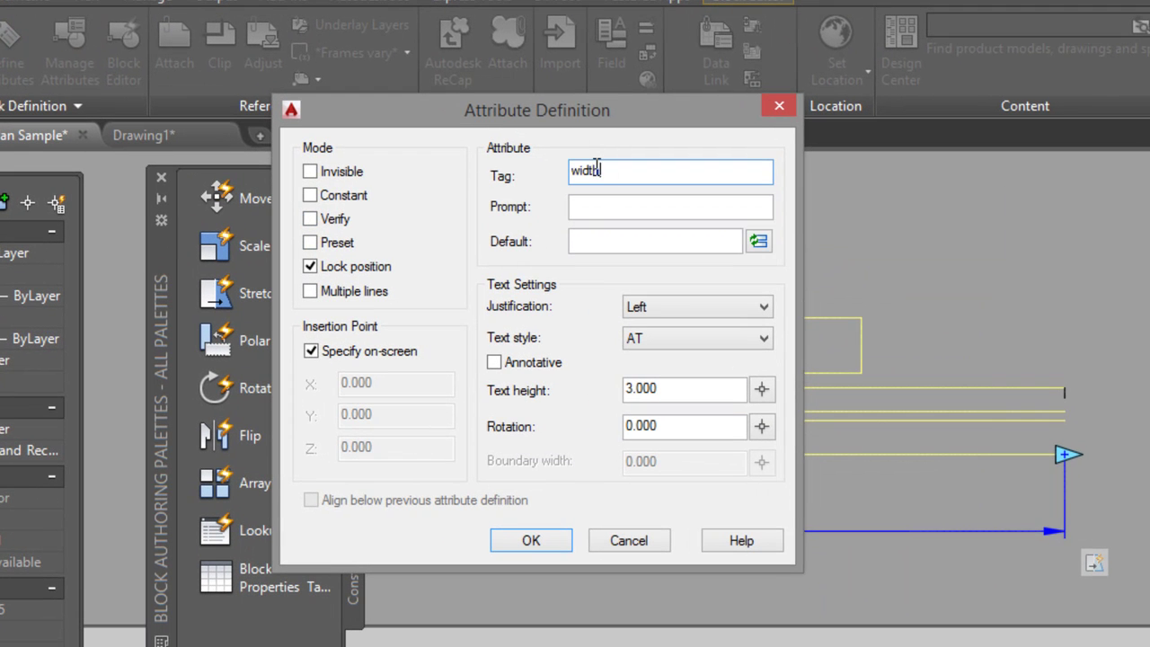
type("idth")
Make the default a BlockPlaceholder field showing Distance1 in Architectural format.
left_click(758, 240)
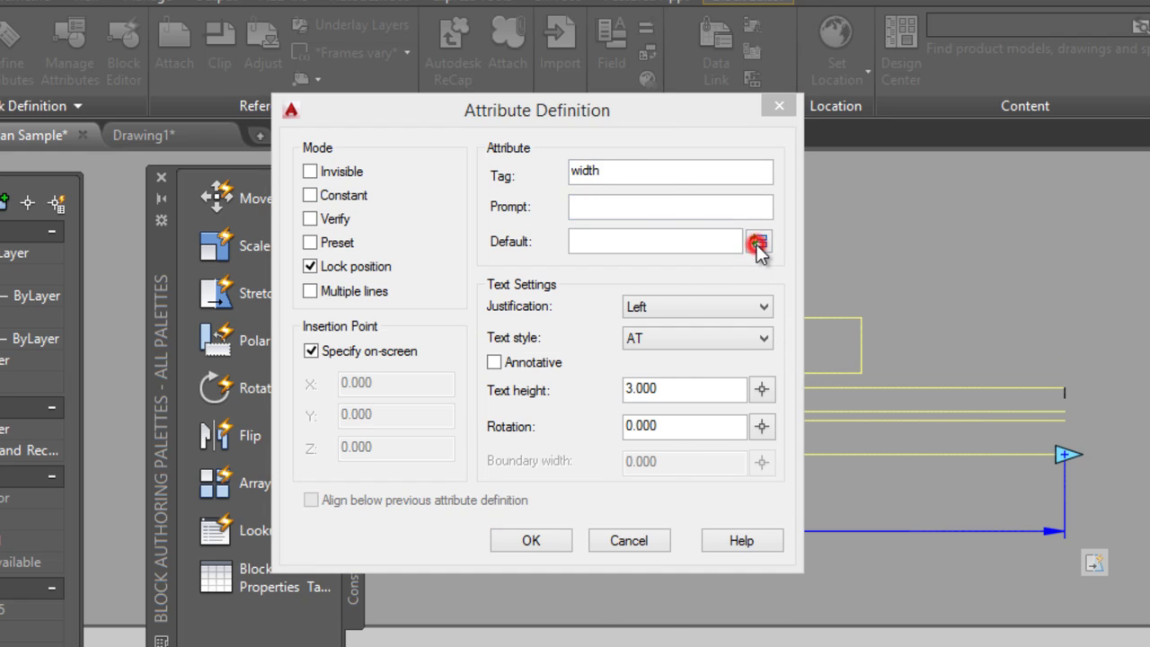
left_click(102, 125)
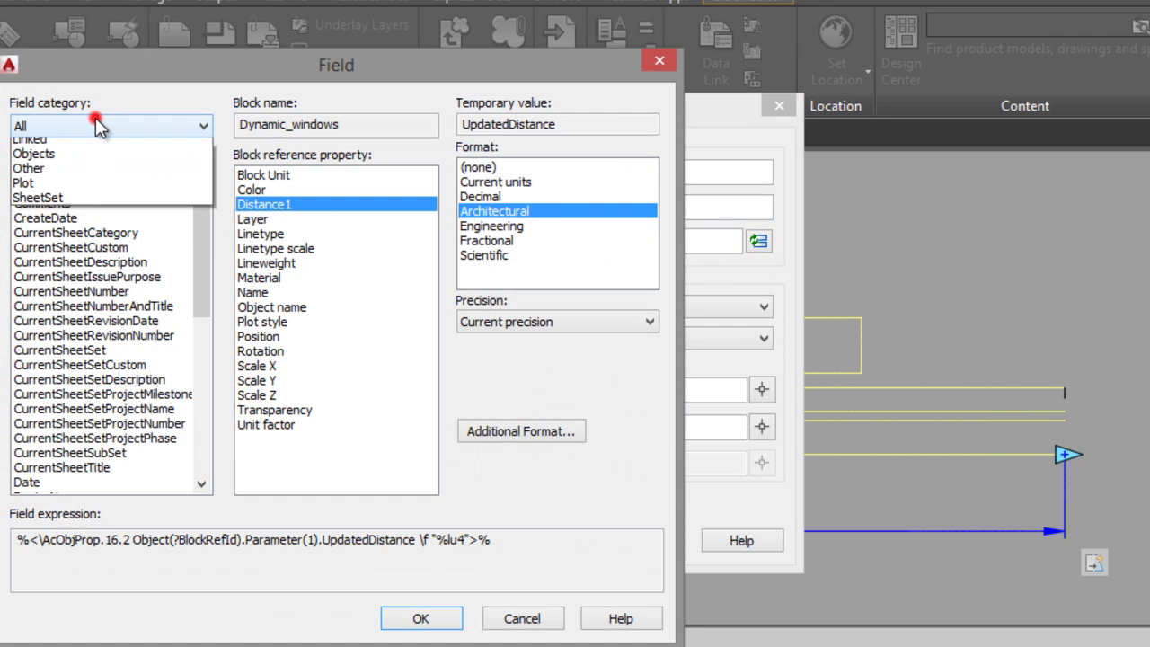
left_click(80, 146)
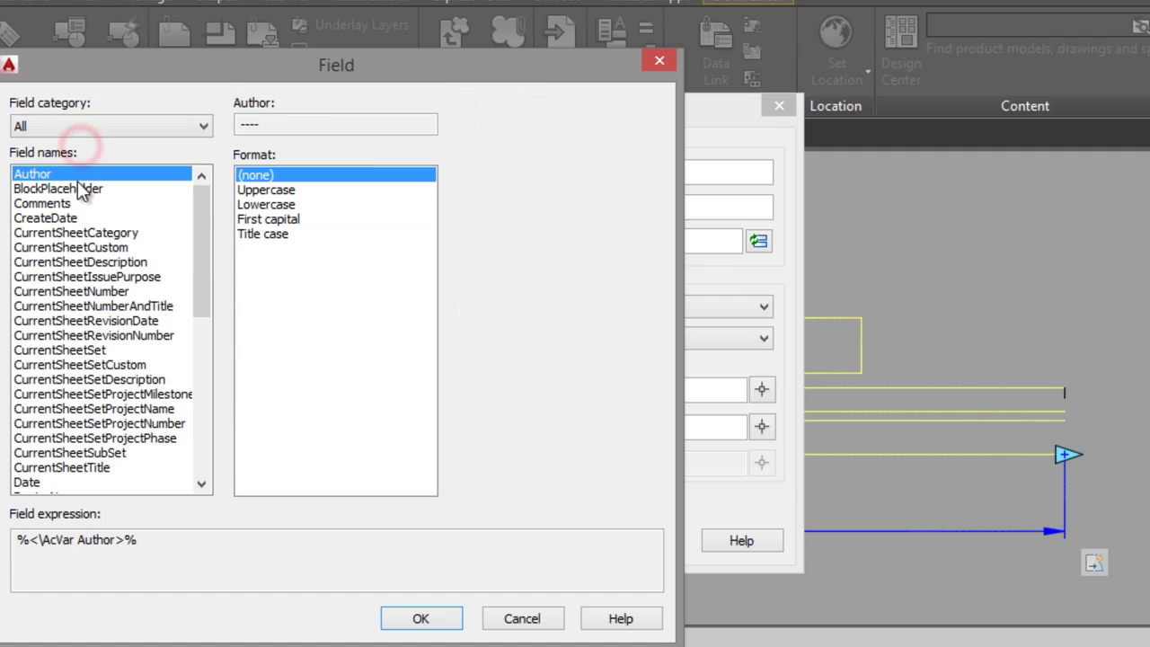
left_click(79, 189)
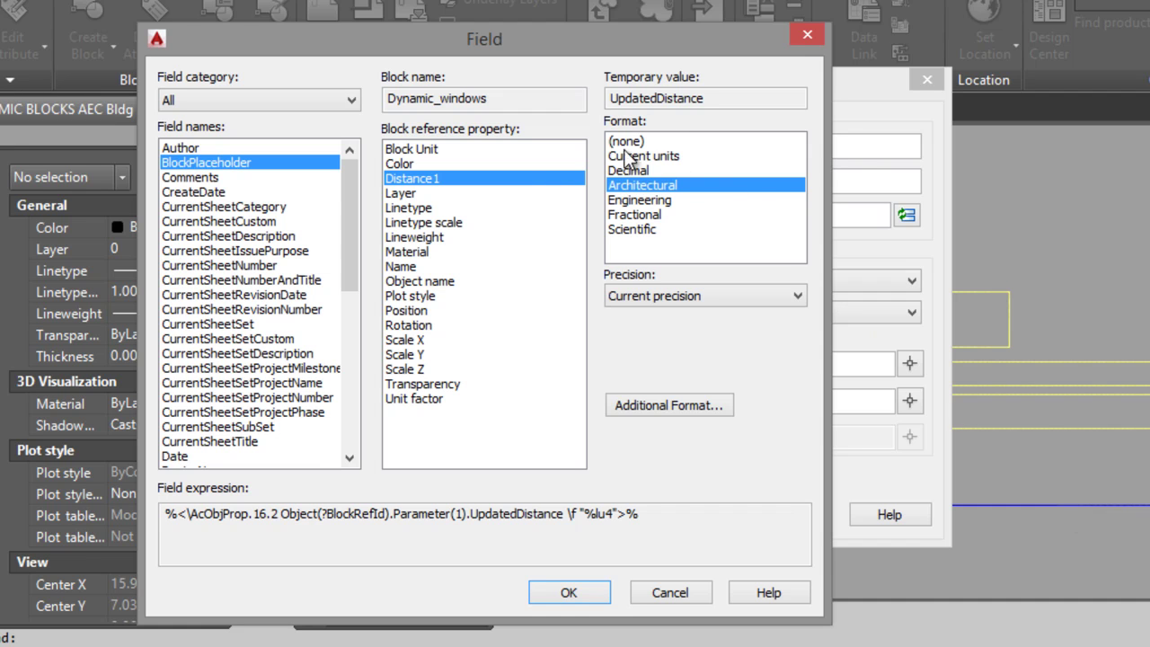
left_click(524, 178)
left_click(718, 296)
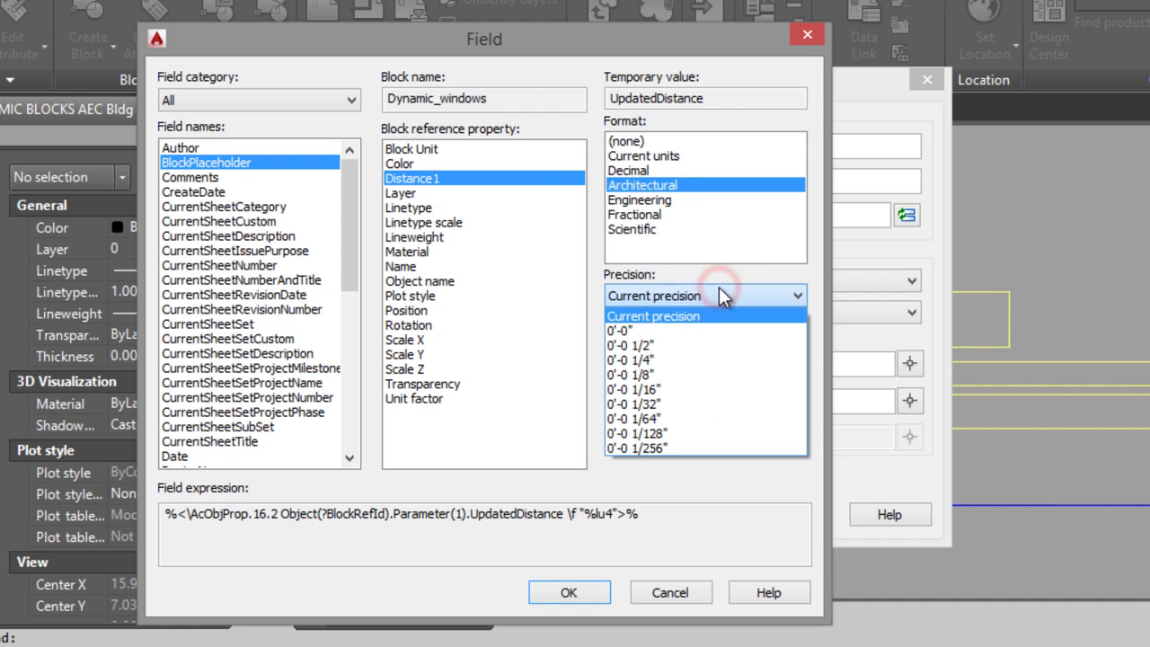
left_click(661, 297)
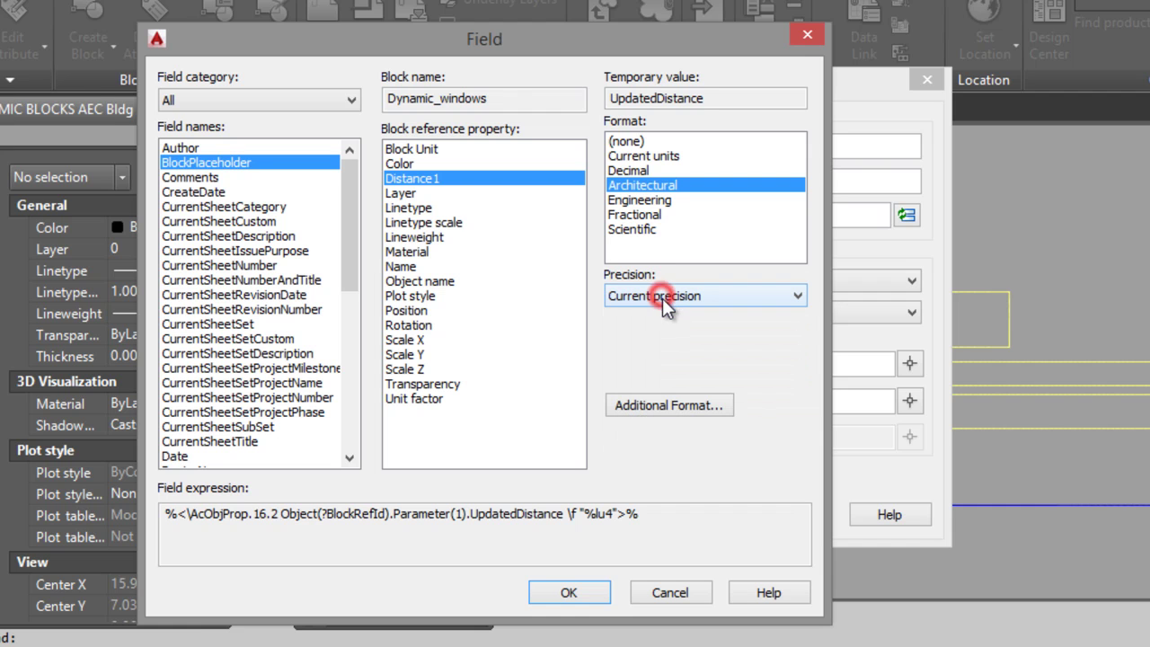
left_click(554, 589)
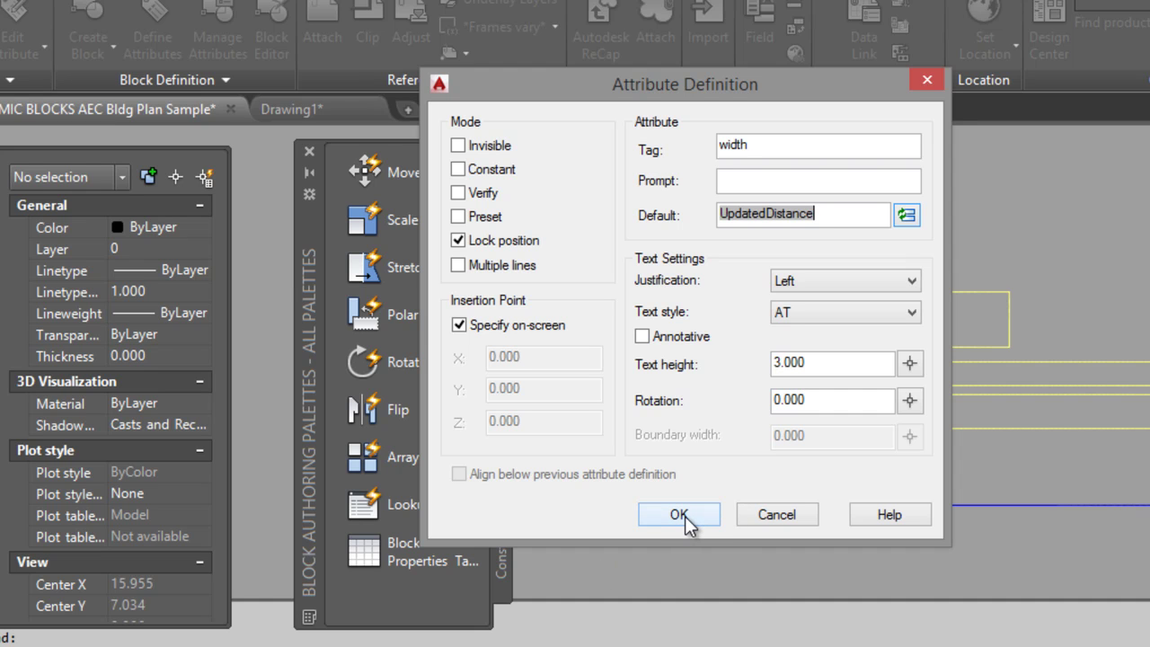
Set the width attribute's justification to Right and confirm the definition.
left_click(819, 282)
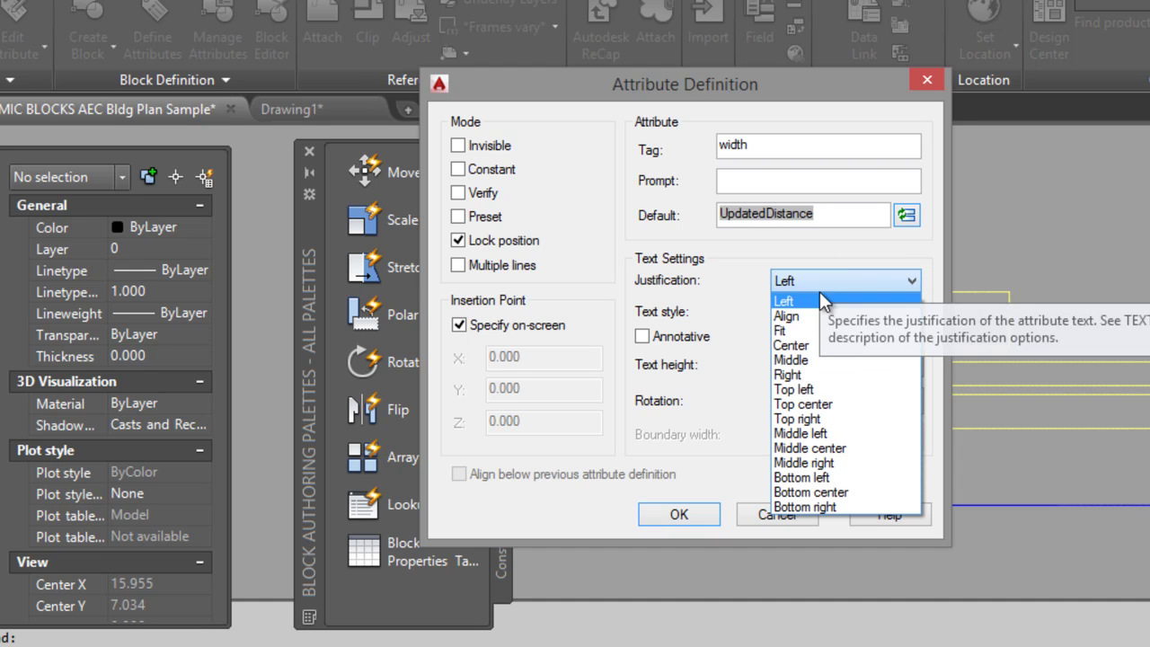
left_click(794, 375)
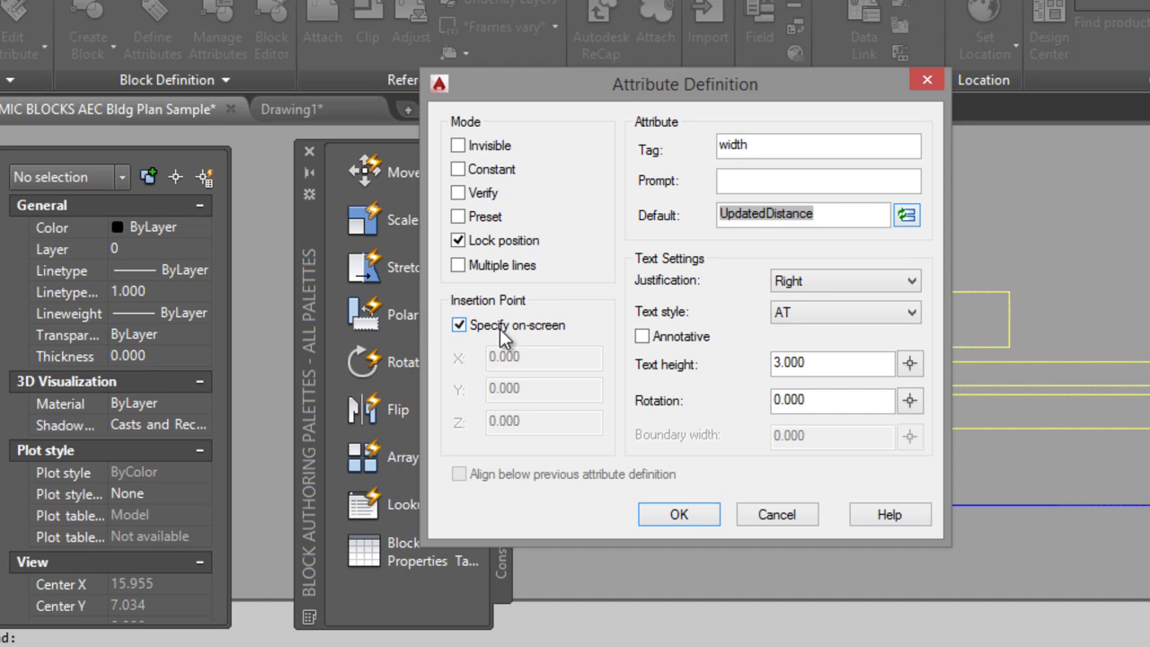
left_click(678, 516)
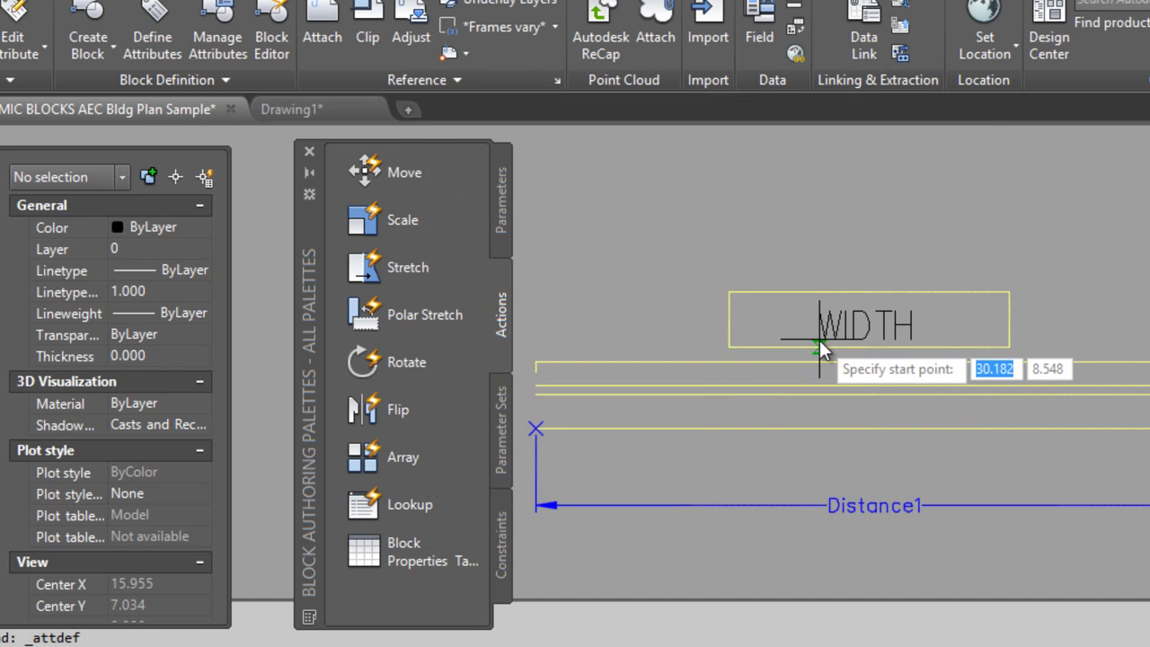
With object snap off, place the WIDTH attribute inside the rectangle above the window.
scroll(819, 340, "up", 2)
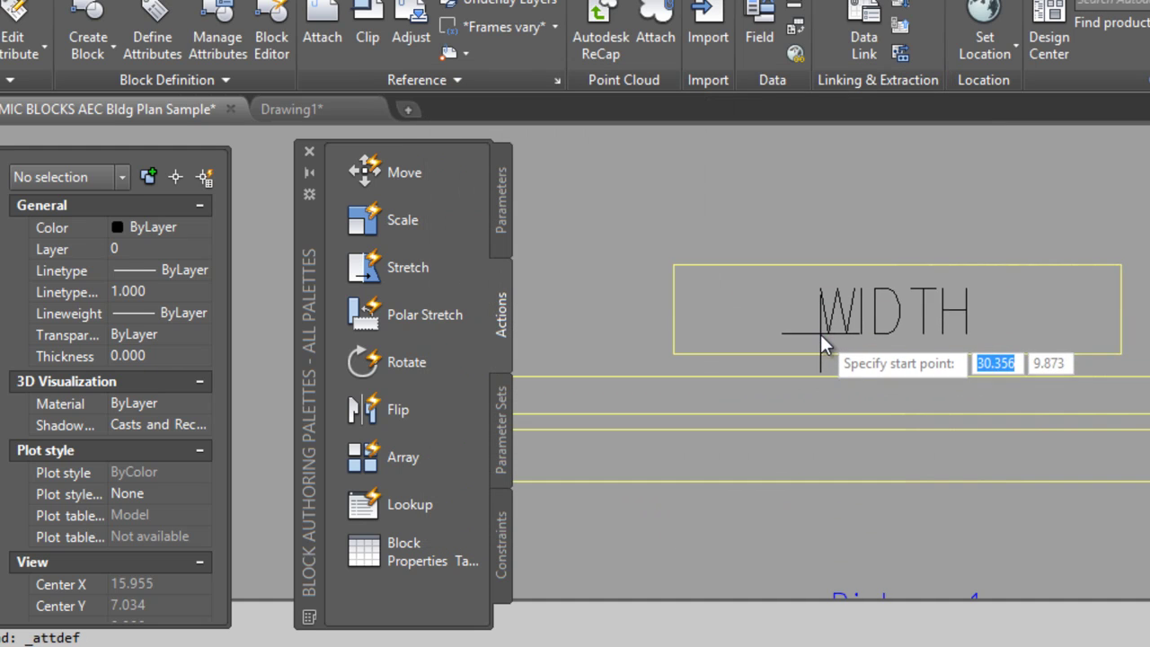
key("F3")
left_click(870, 329)
scroll(893, 365, "down", 1)
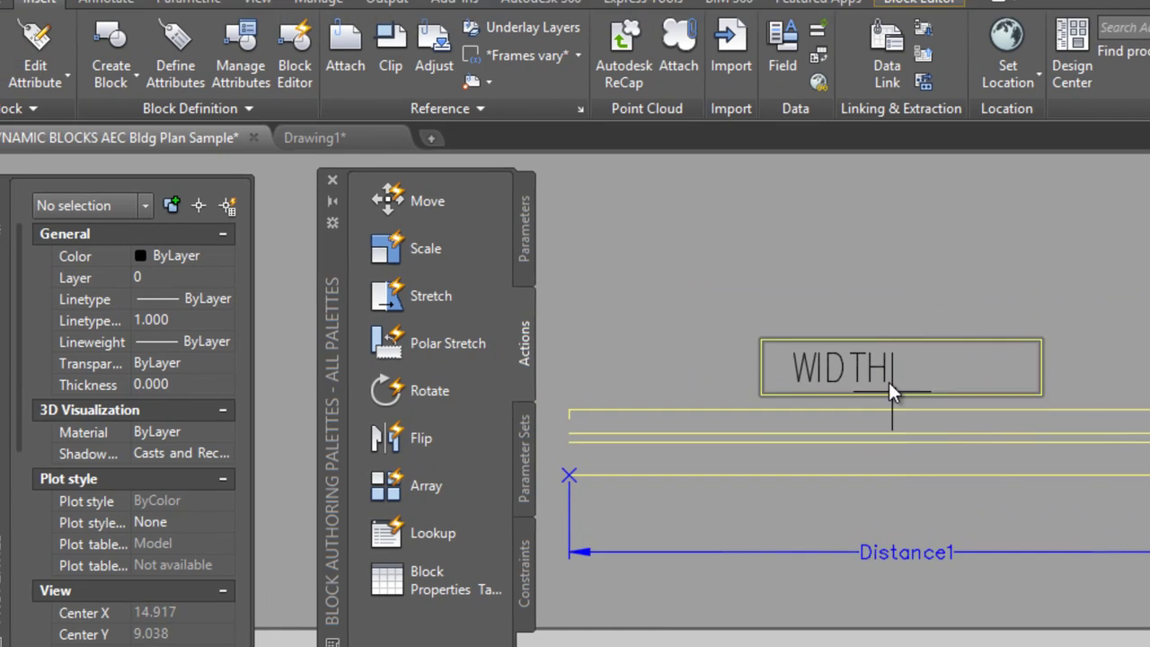
scroll(888, 382, "up", 2)
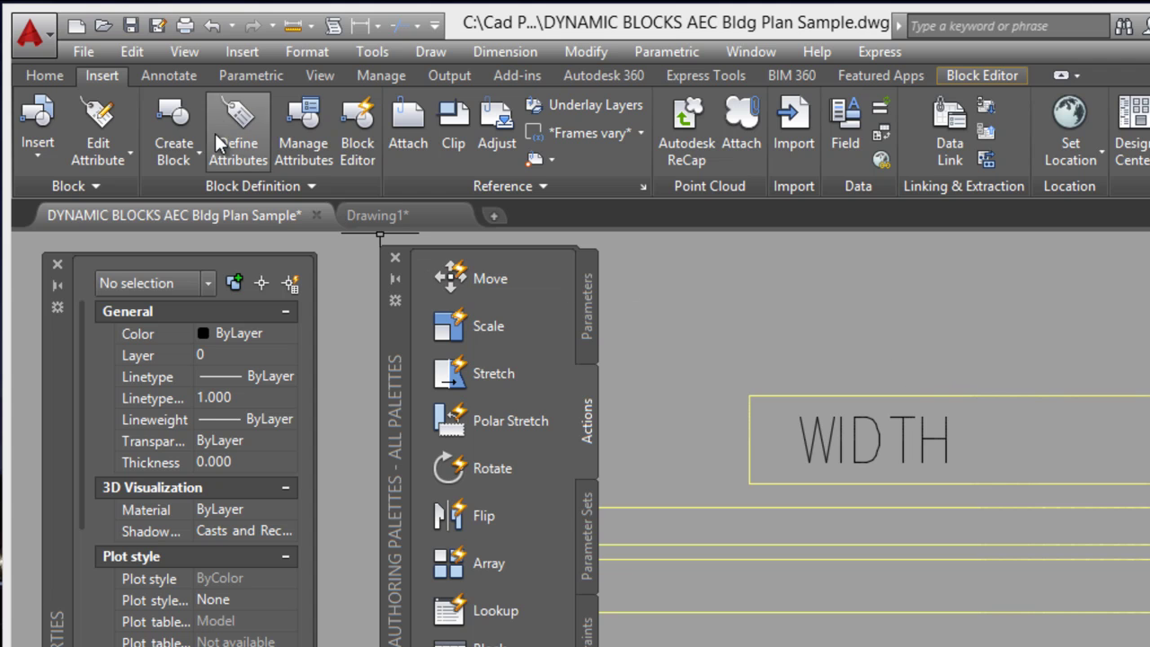
Add a multiline text 'x' immediately after WIDTH in the label box.
left_click(45, 75)
left_click(445, 118)
scroll(976, 430, "up", 1)
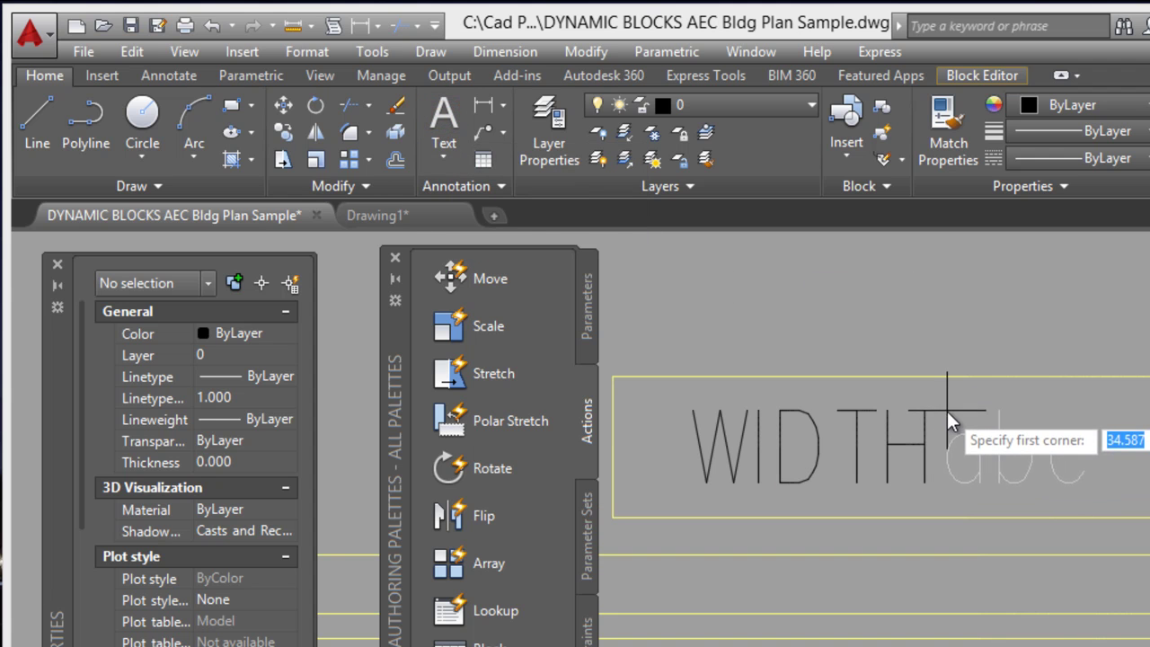
left_click(943, 406)
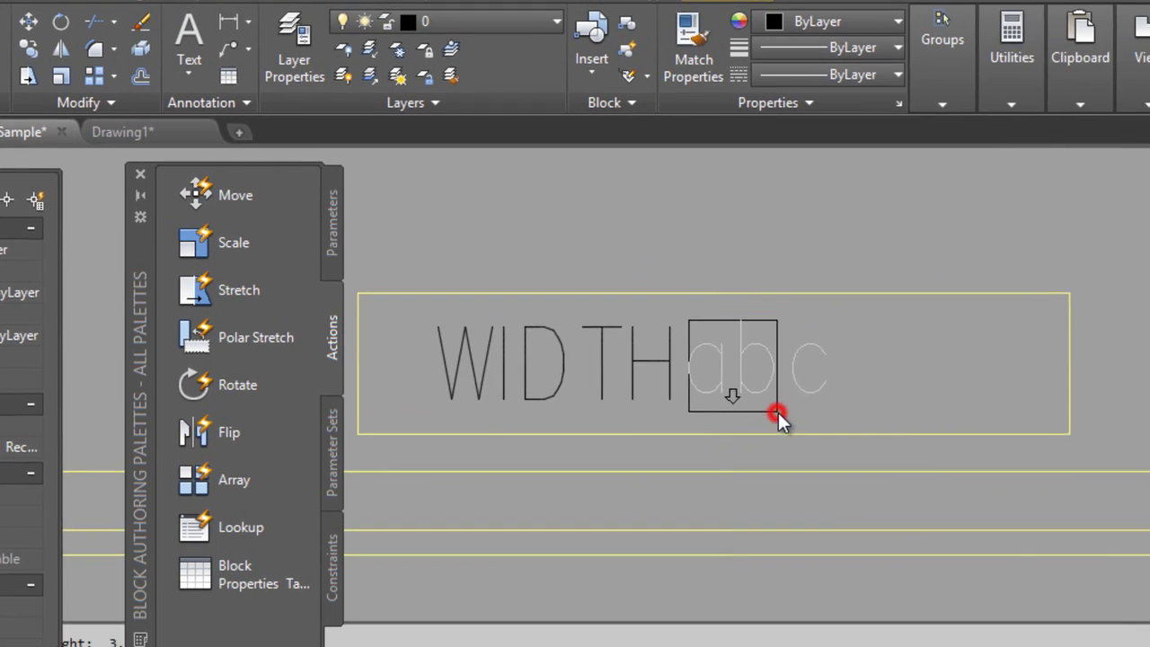
left_click(1034, 505)
type("x")
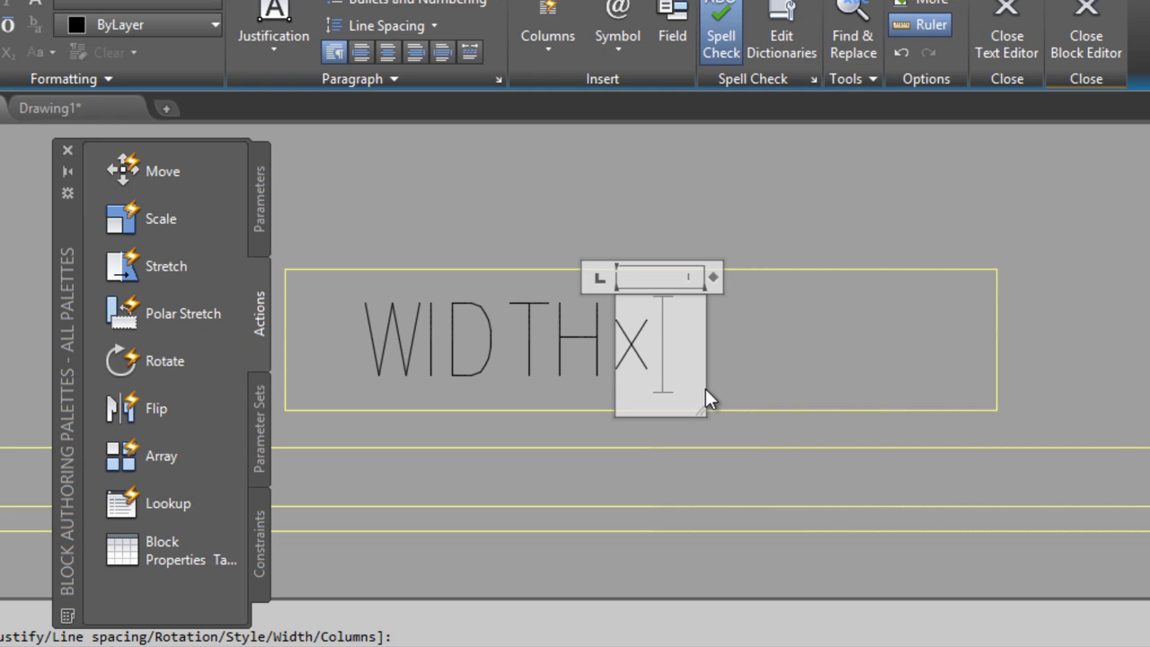
left_click(749, 343)
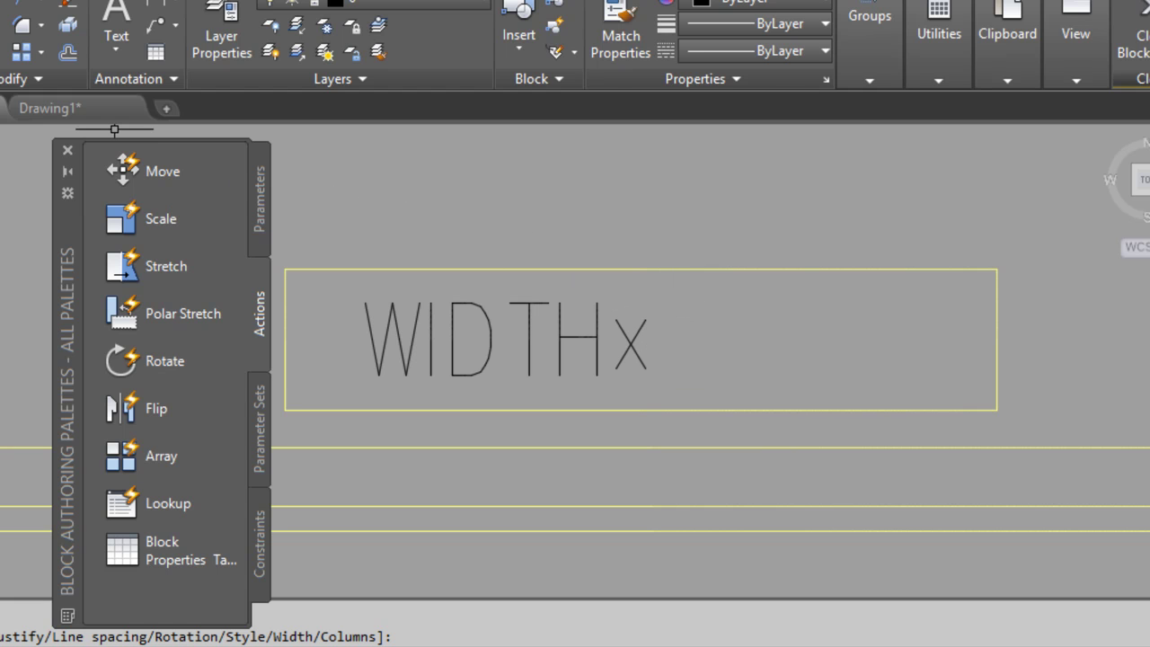
left_click(114, 0)
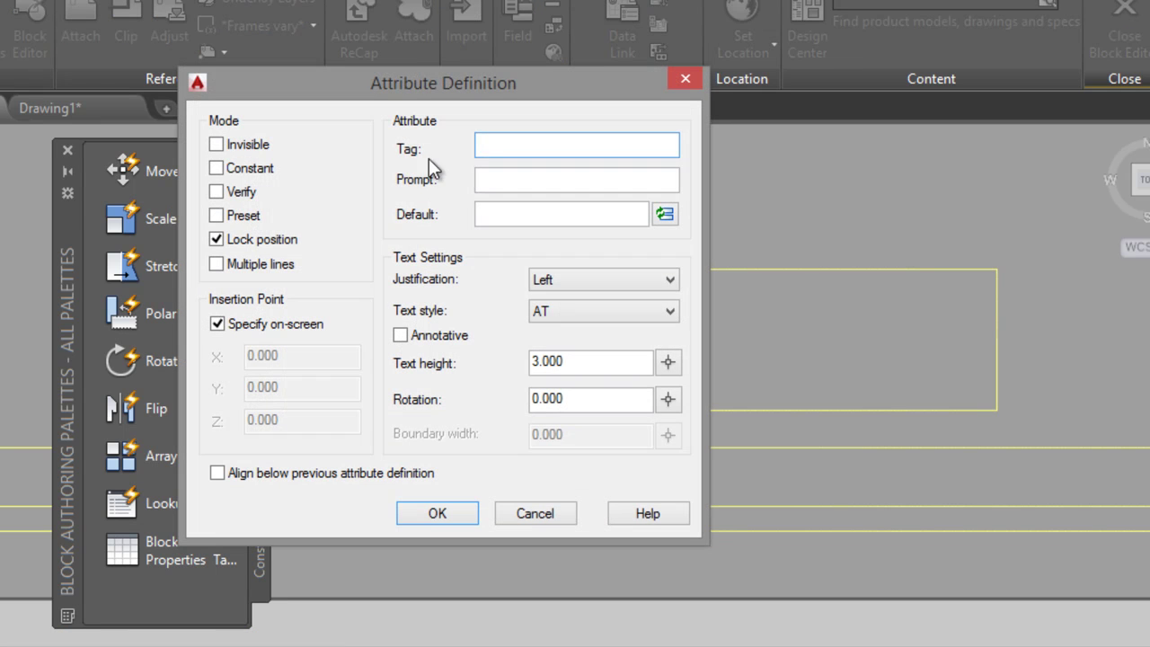
Enter attribute tag HEIGHT, prompt Height and default value 4'-0".
left_click(493, 145)
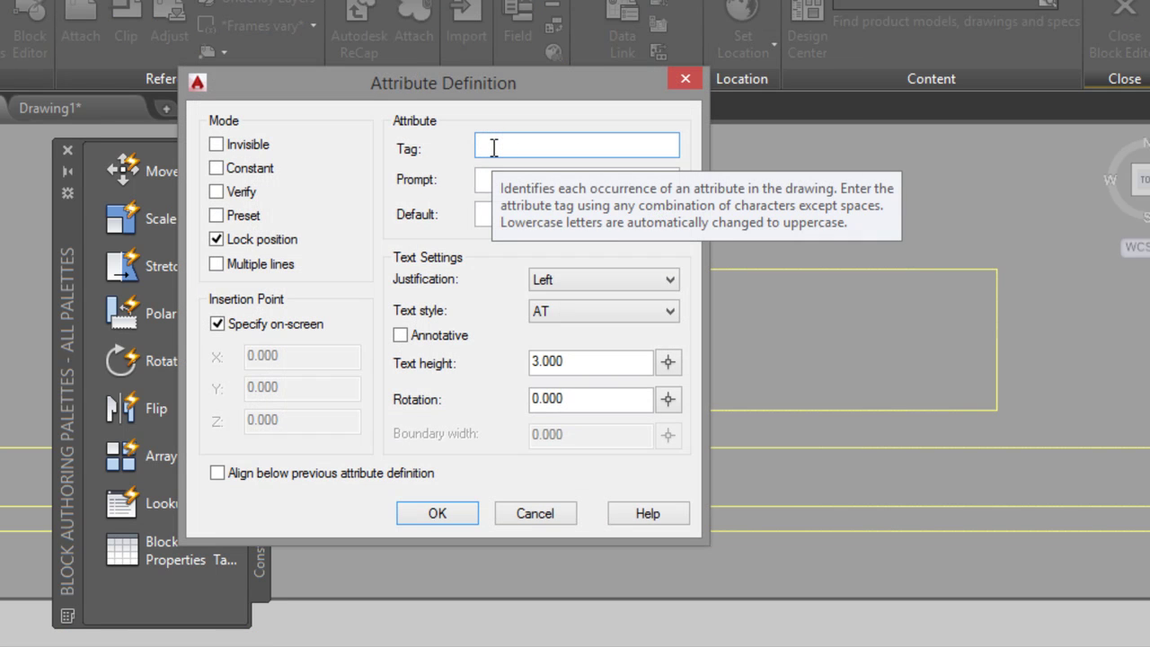
type("HEIGHT")
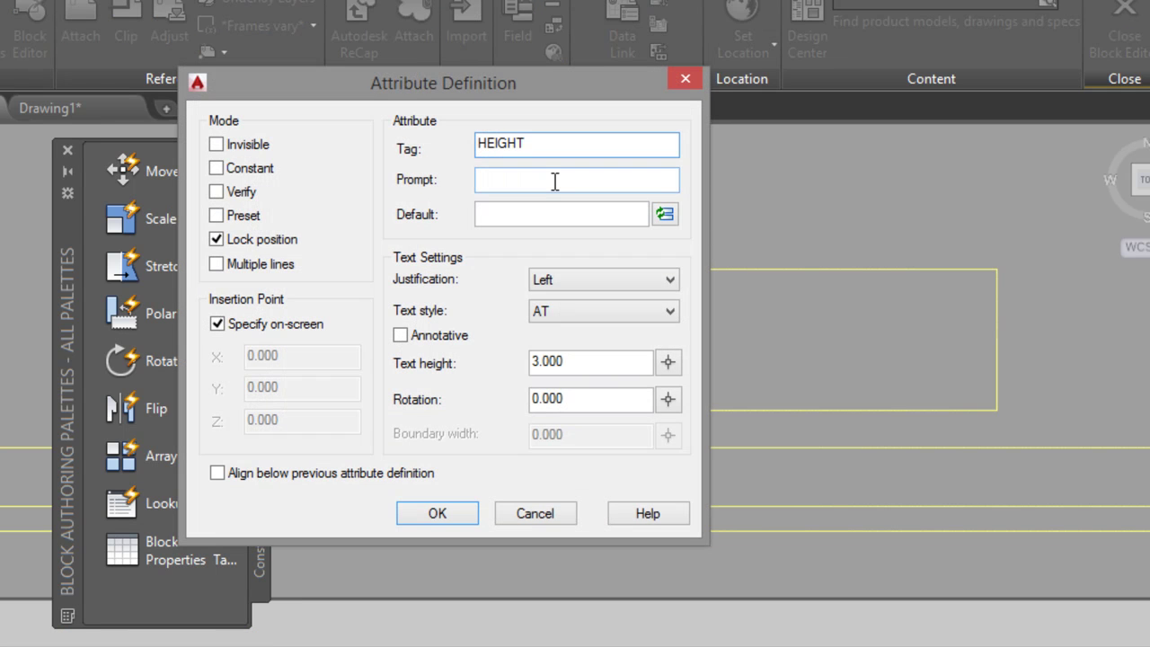
left_click(530, 176)
type("Hei")
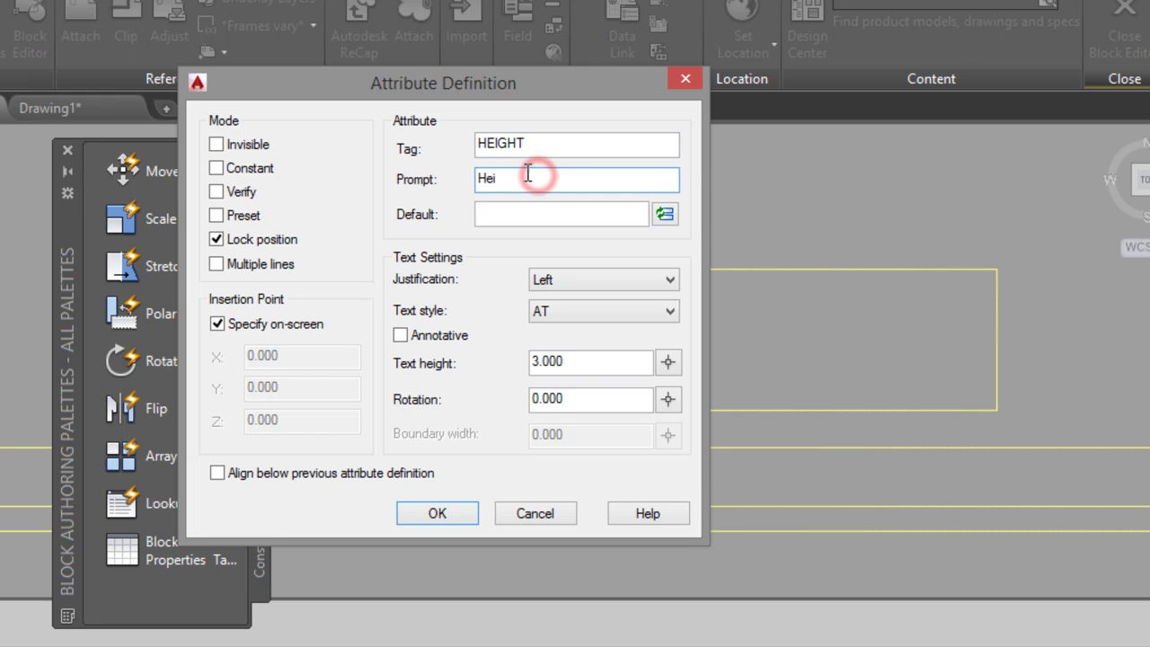
type("ght")
left_click(516, 215)
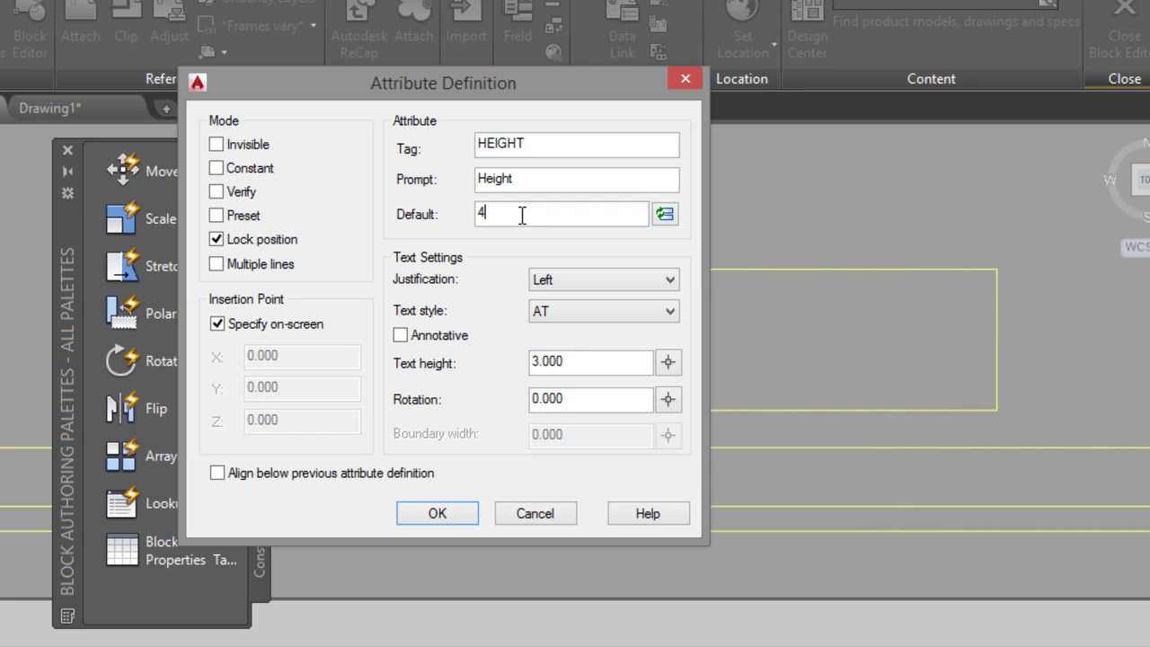
type("0")
key("BackSpace")
type("0")
Confirm the HEIGHT attribute and set its start point just right of the x.
left_click(441, 513)
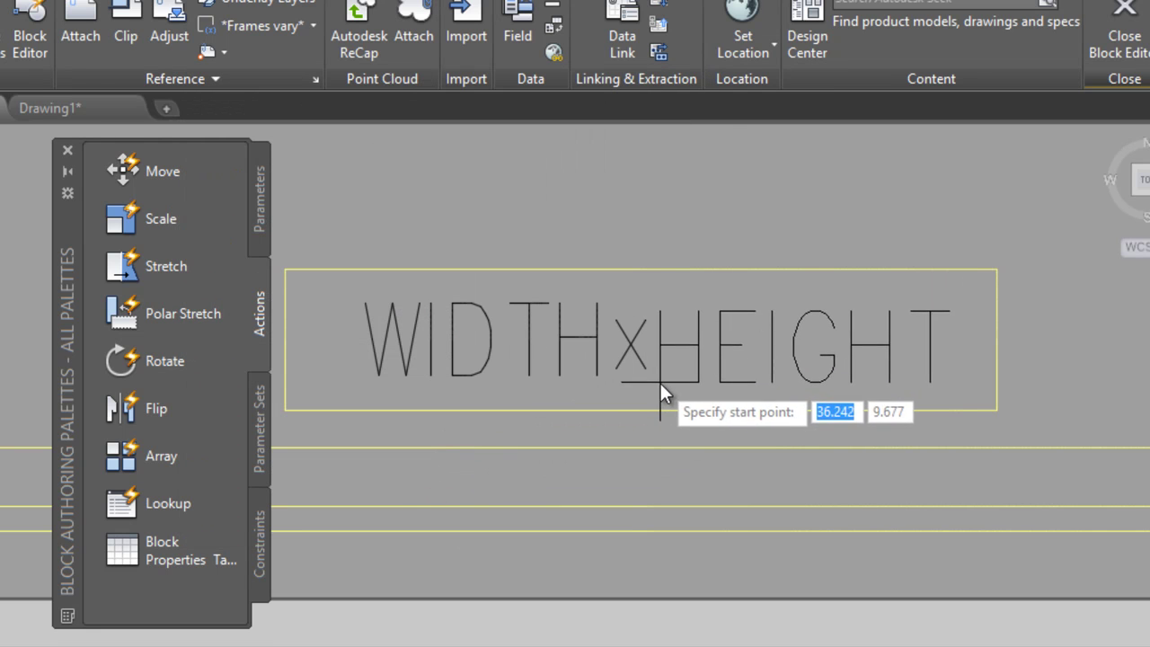
left_click(665, 368)
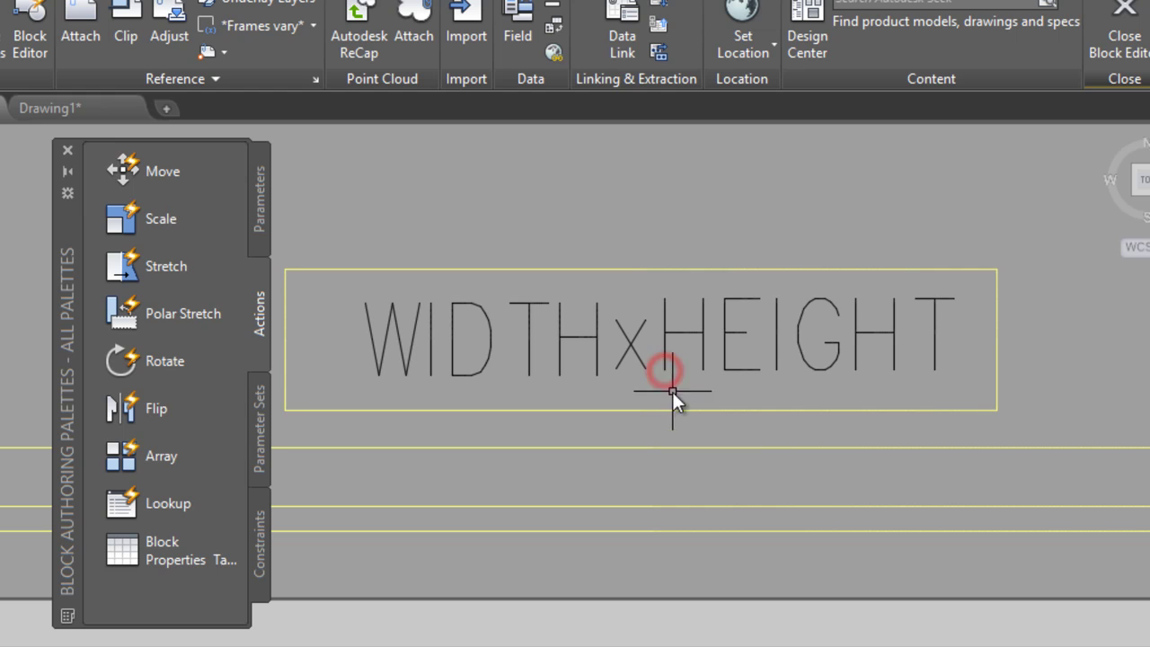
scroll(768, 362, "down", 3)
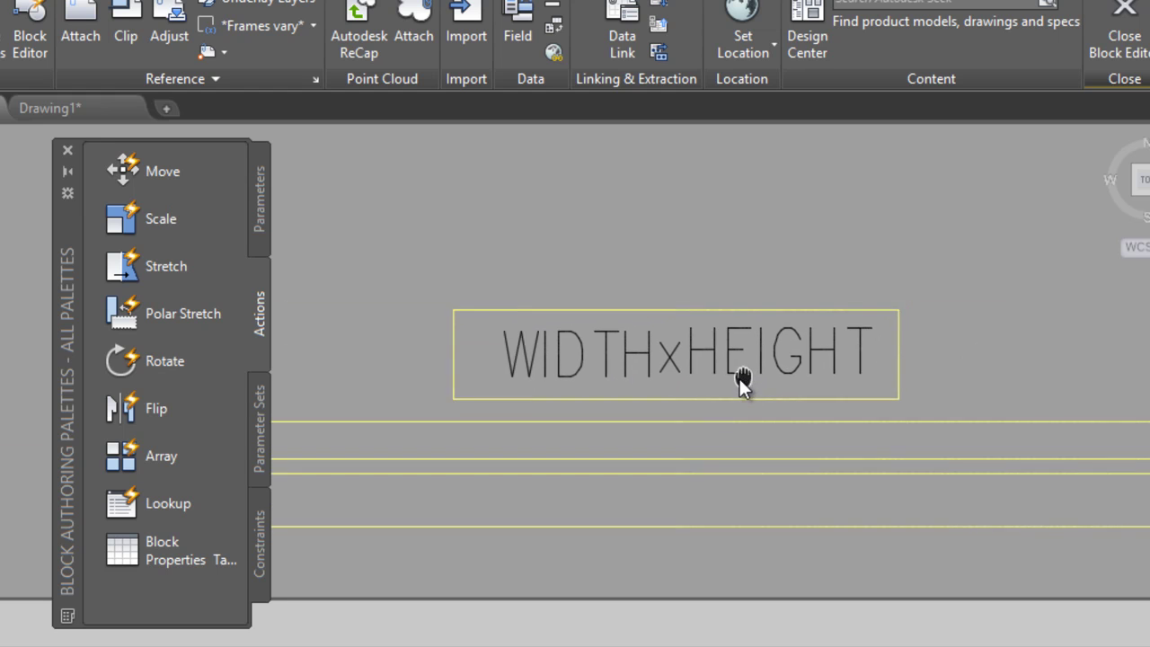
scroll(757, 257, "up", 2)
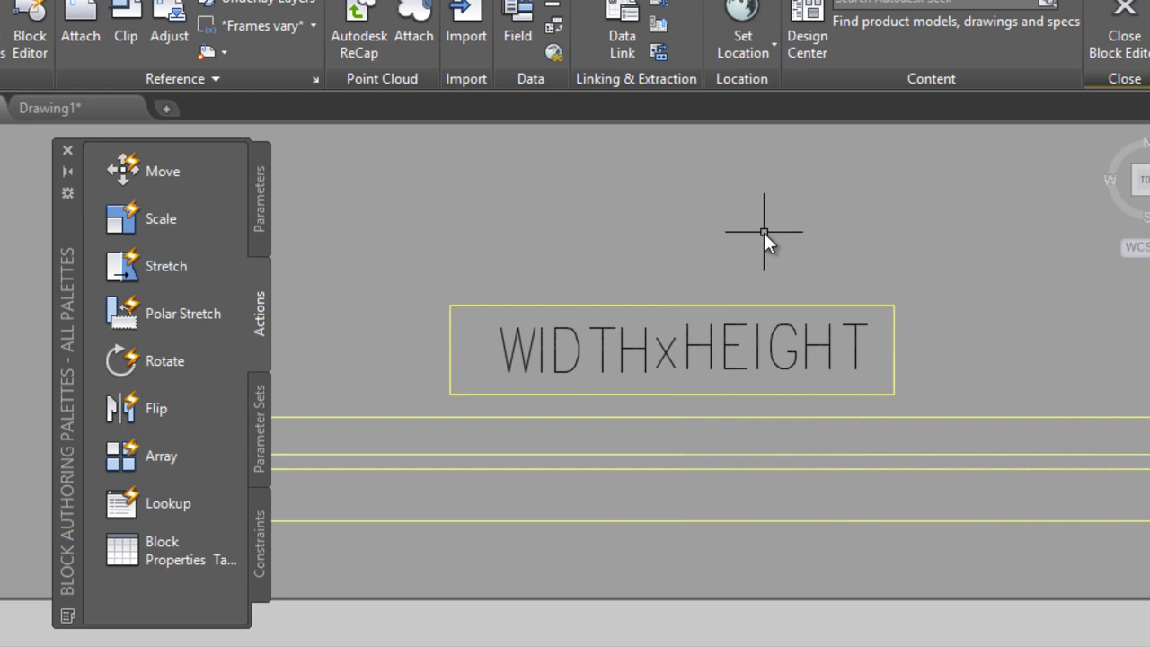
scroll(760, 237, "down", 2)
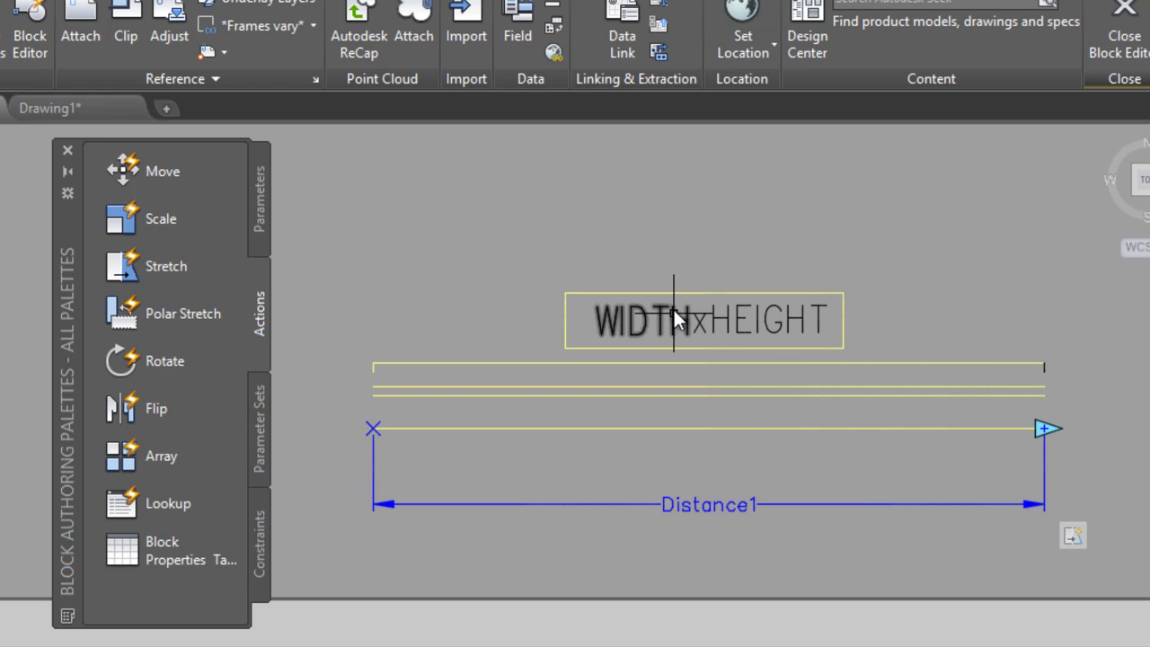
scroll(671, 307, "up", 2)
middle_click_drag(667, 268, 609, 274)
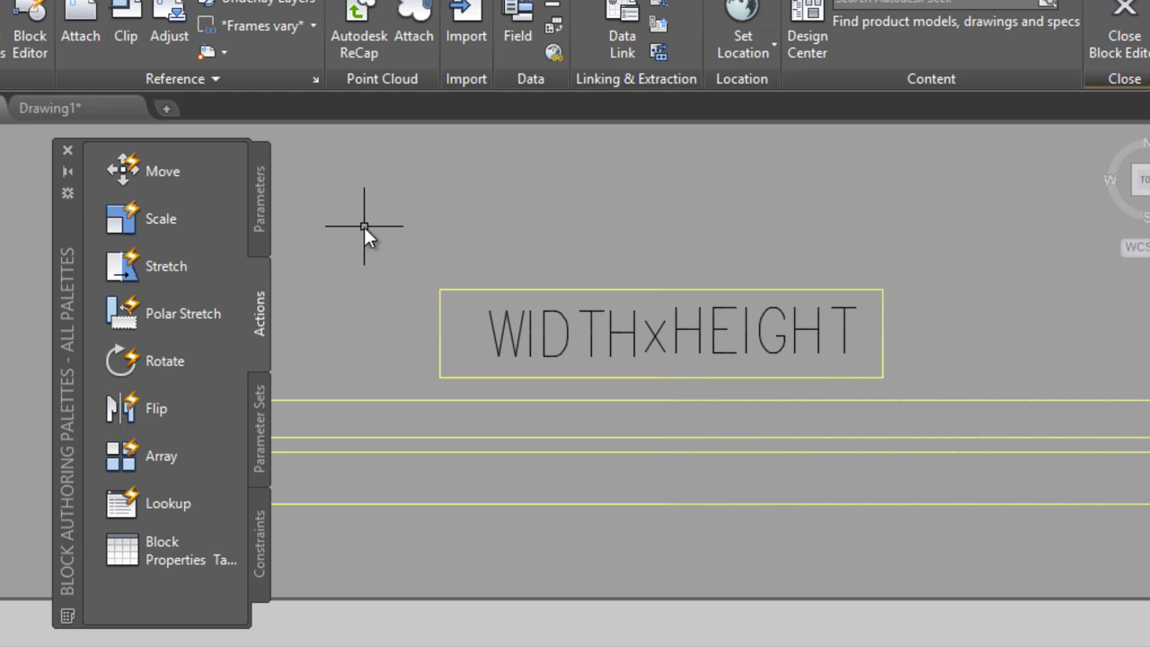
Add a Point parameter at the x between WIDTH and HEIGHT, with its Position1 label above.
left_click(260, 201)
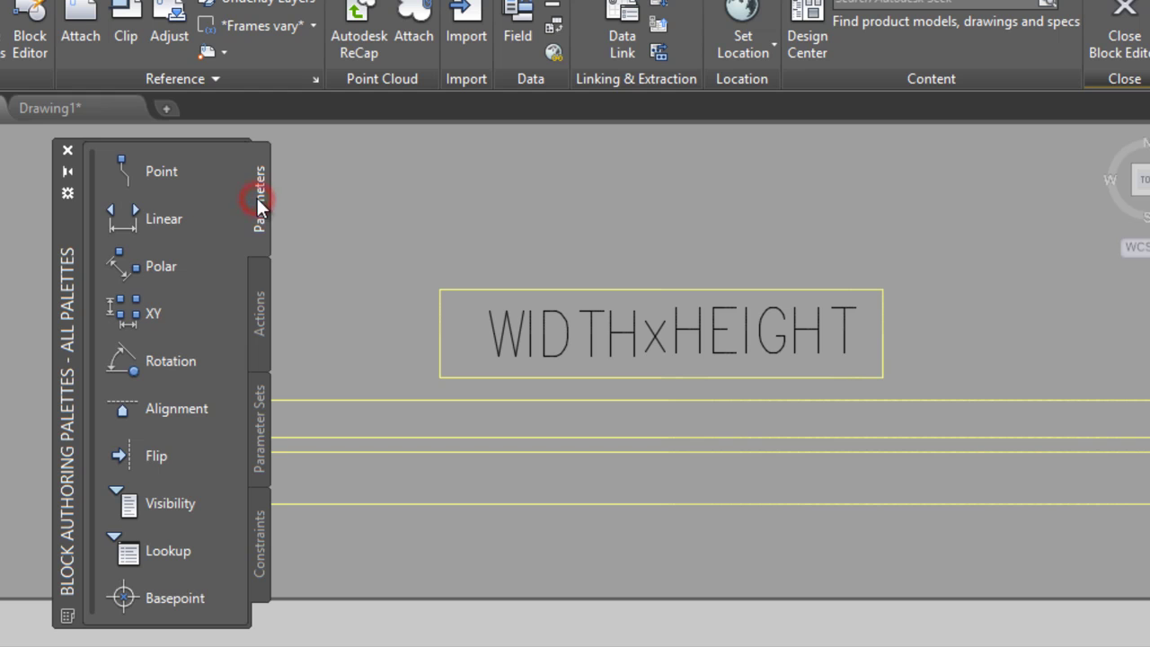
left_click(165, 181)
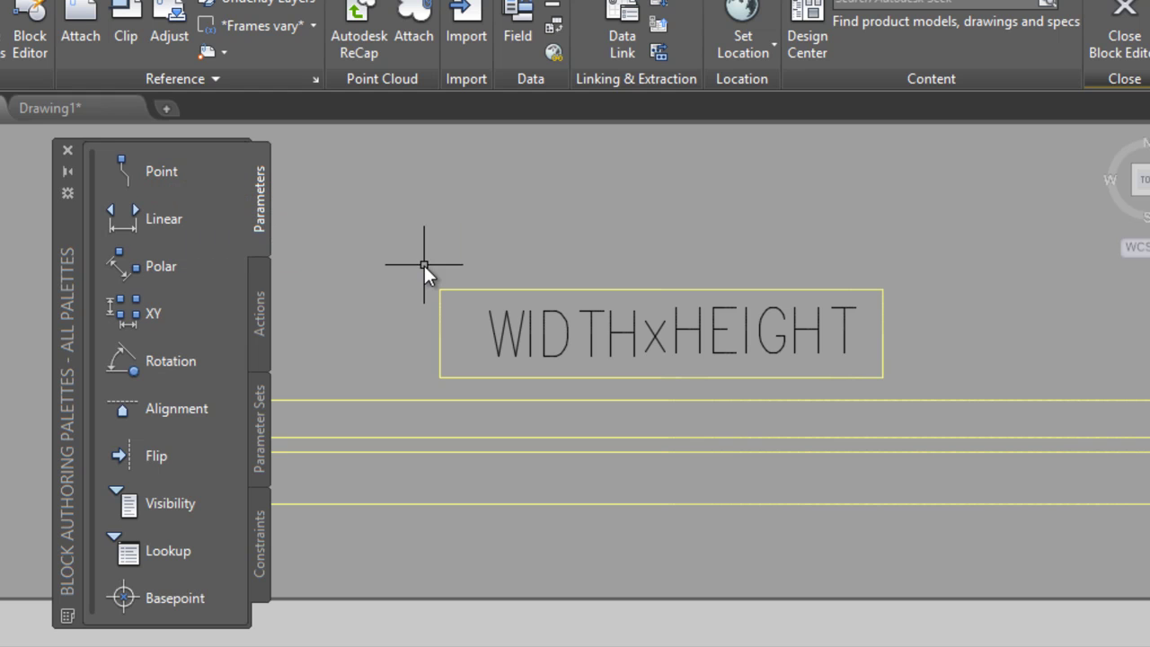
left_click(152, 178)
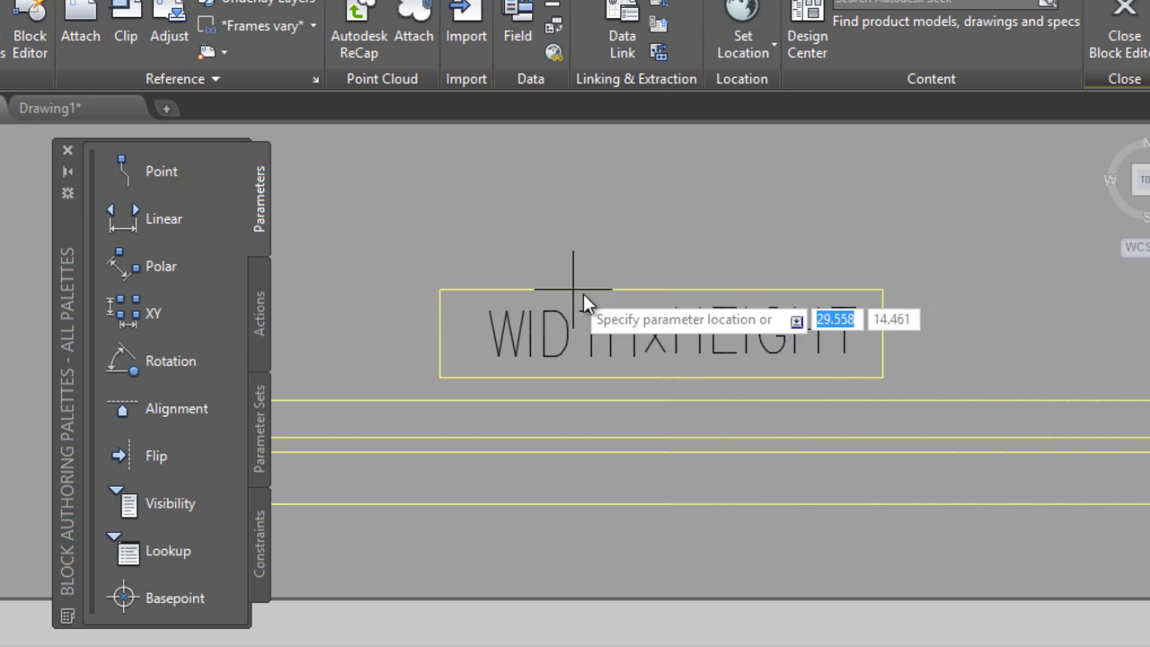
left_click(656, 337)
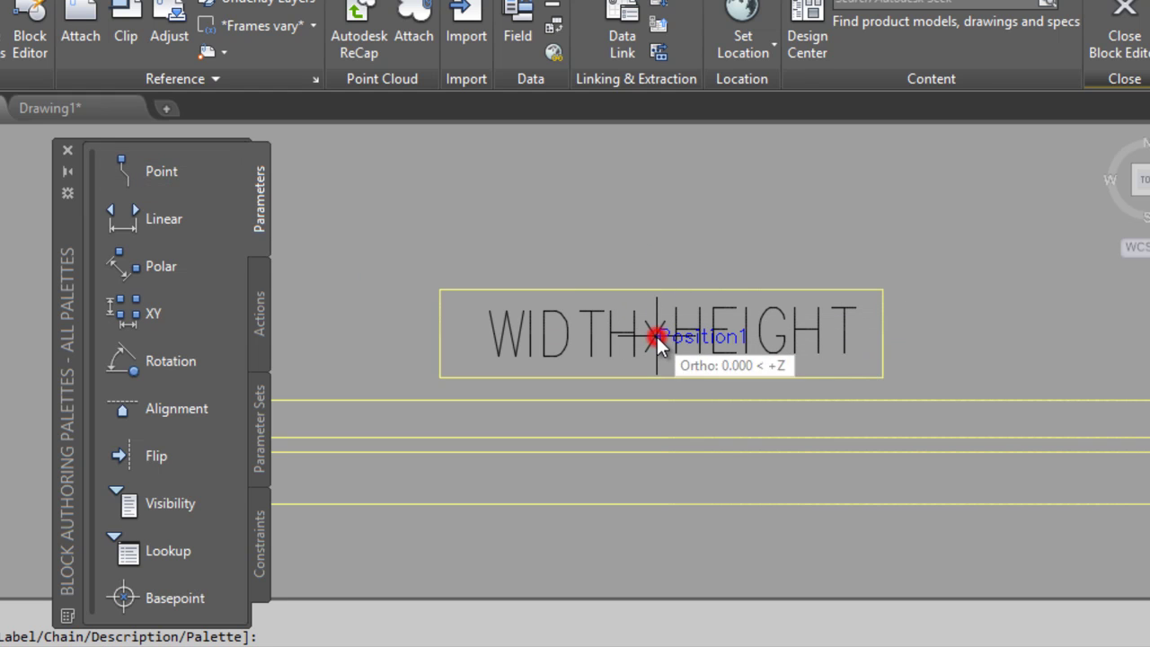
left_click(662, 226)
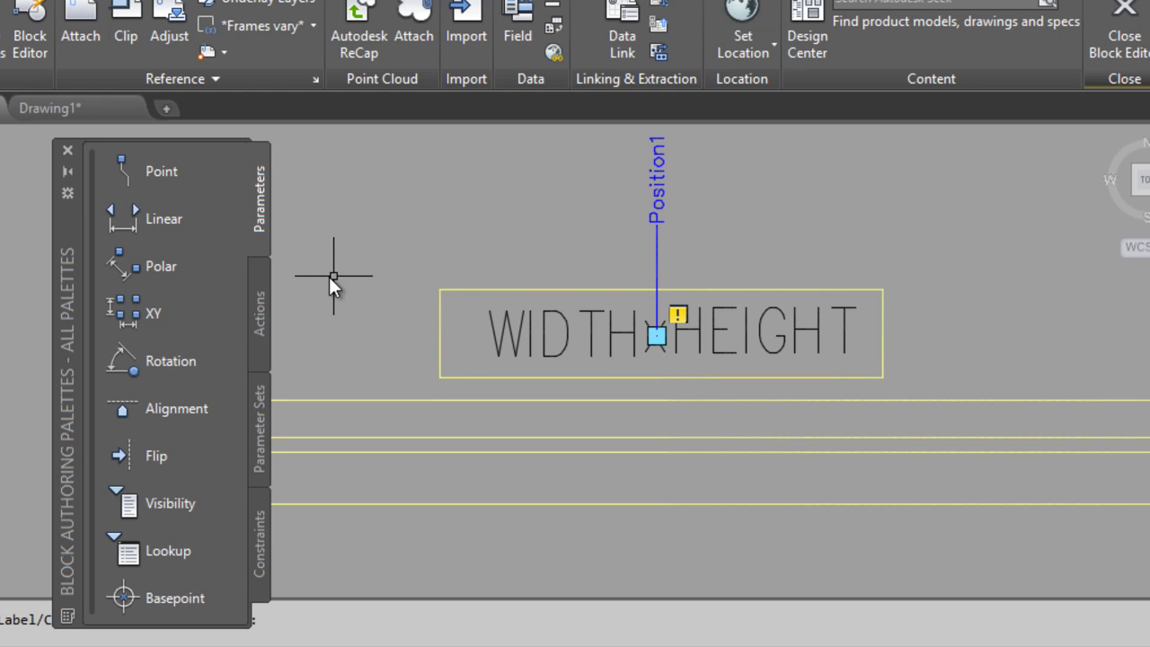
Add rotation parameter Angle1 based on Position1 with a 90° angle, labelled on the arc.
left_click(172, 364)
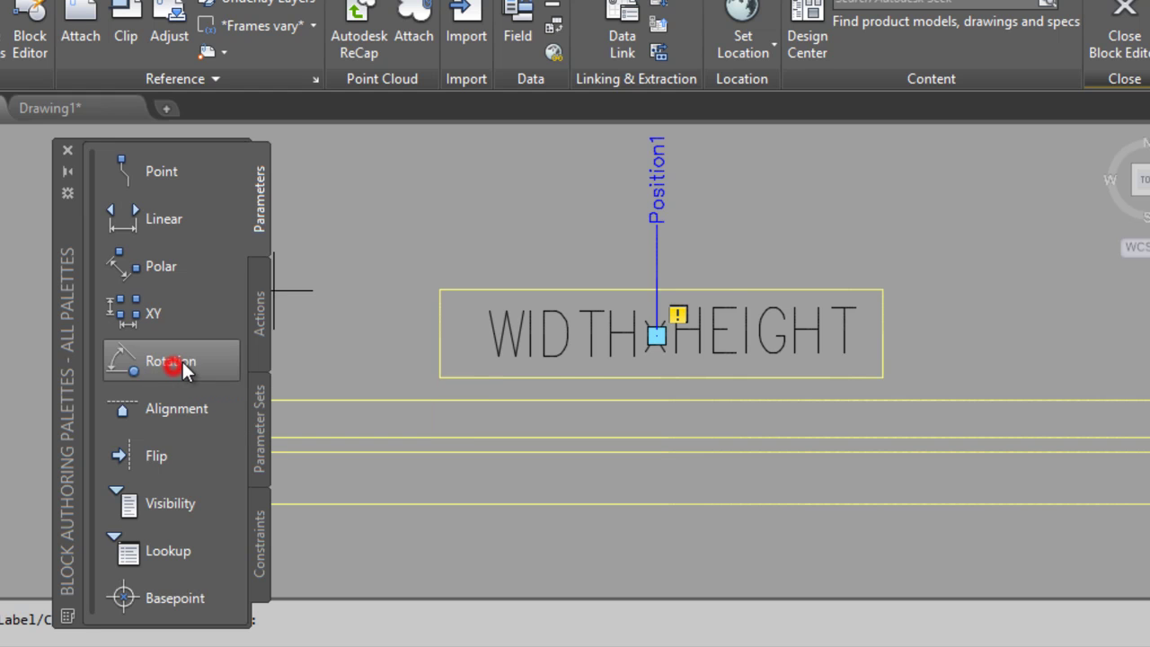
left_click(657, 337)
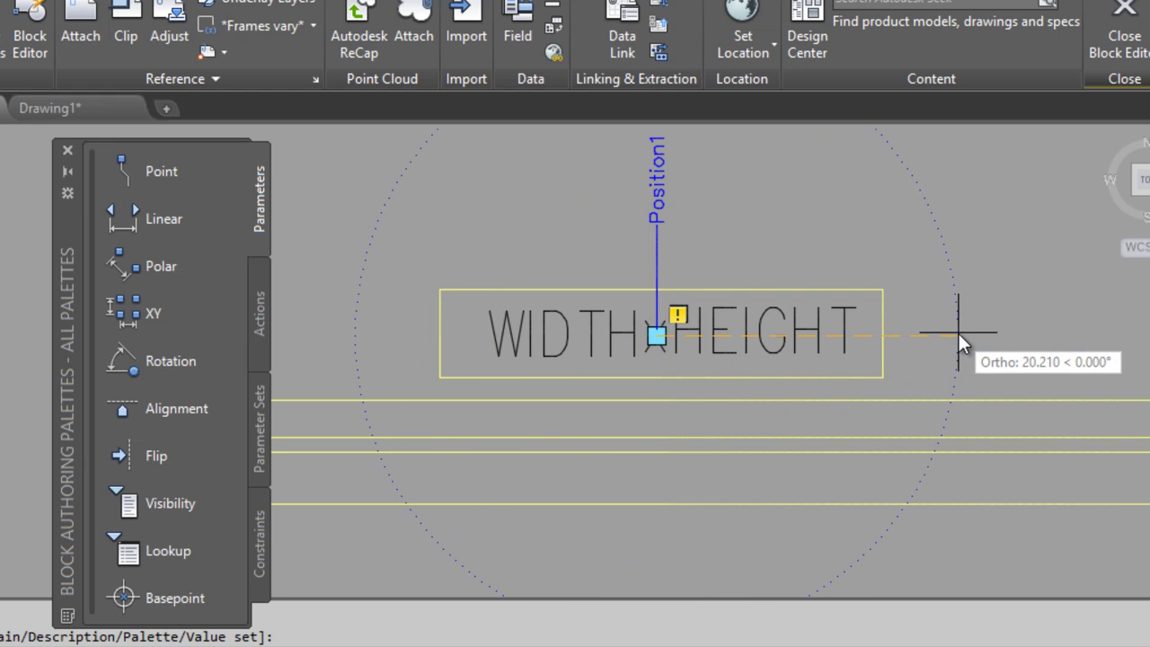
left_click(883, 337)
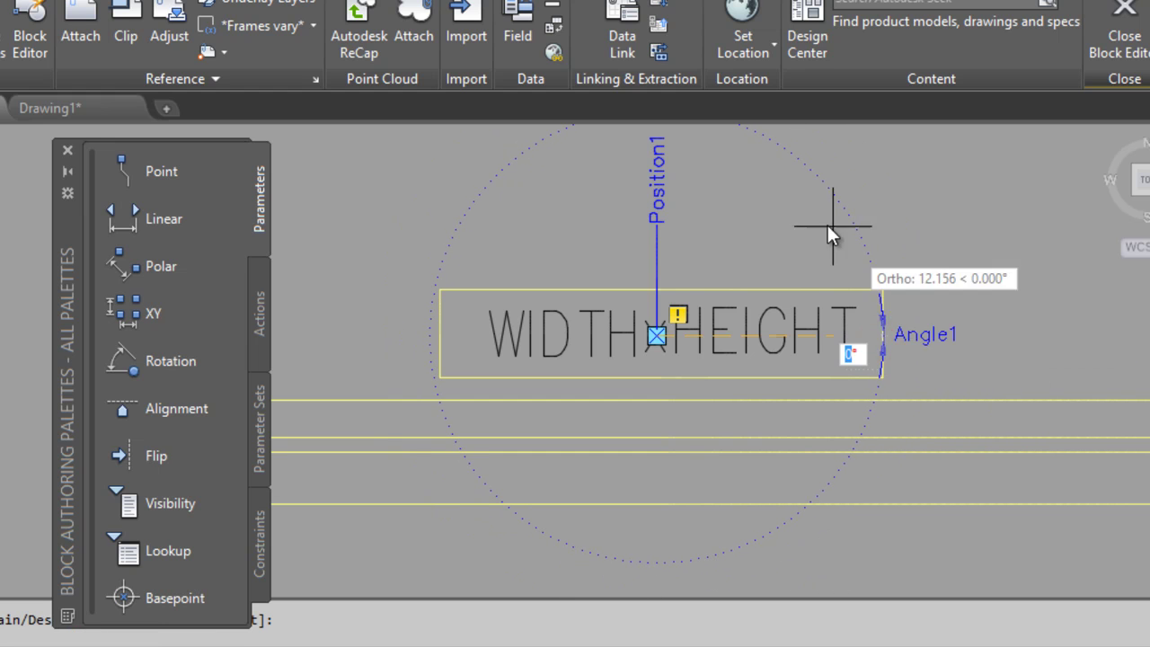
middle_click_drag(644, 143, 662, 303)
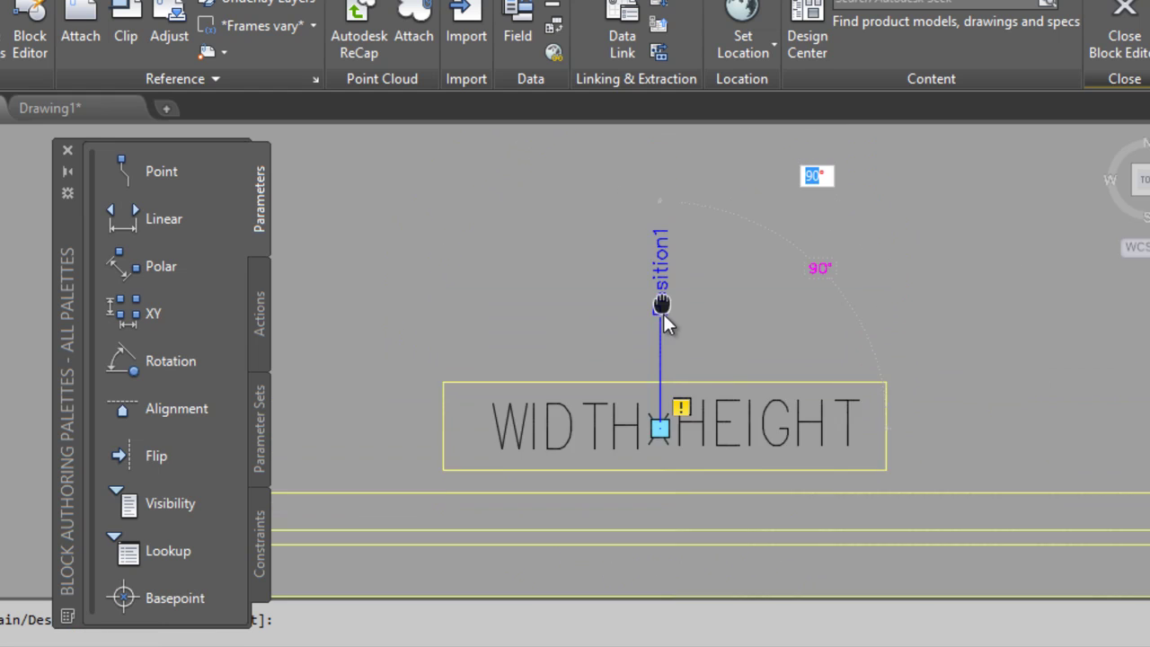
left_click(662, 215)
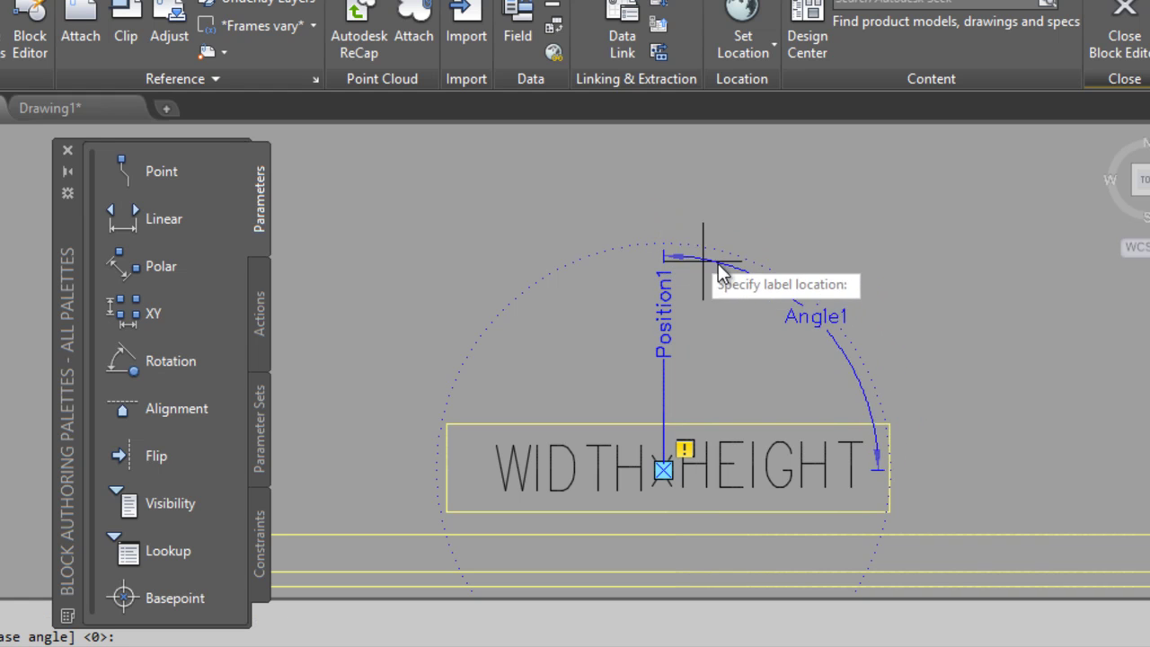
left_click(813, 256)
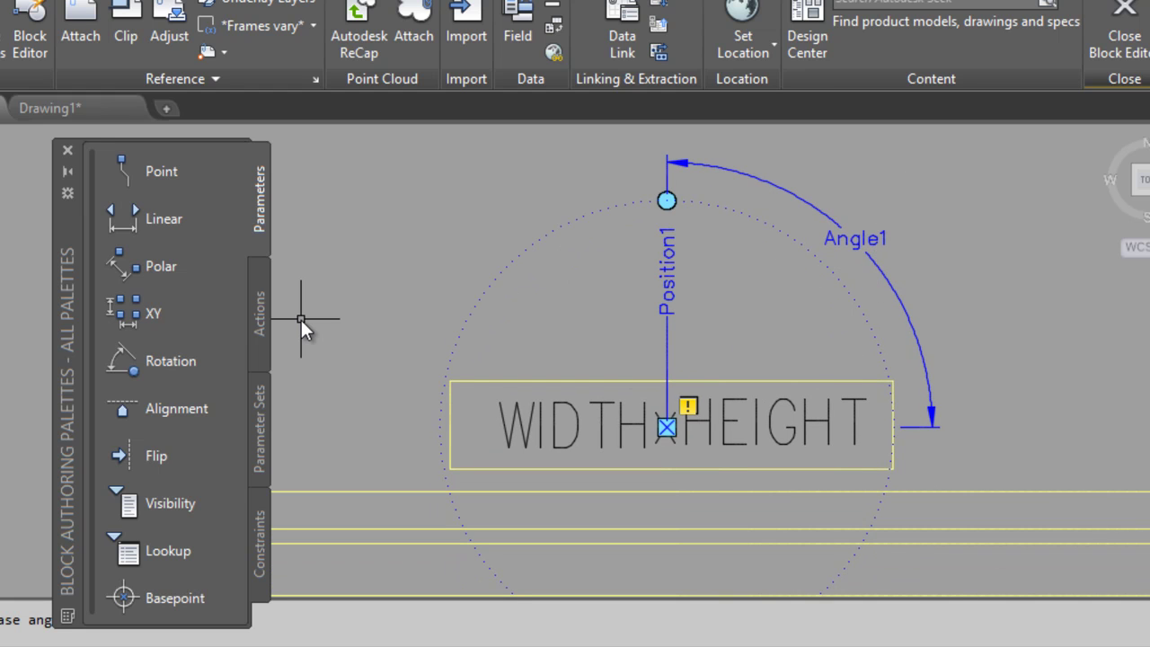
left_click(260, 316)
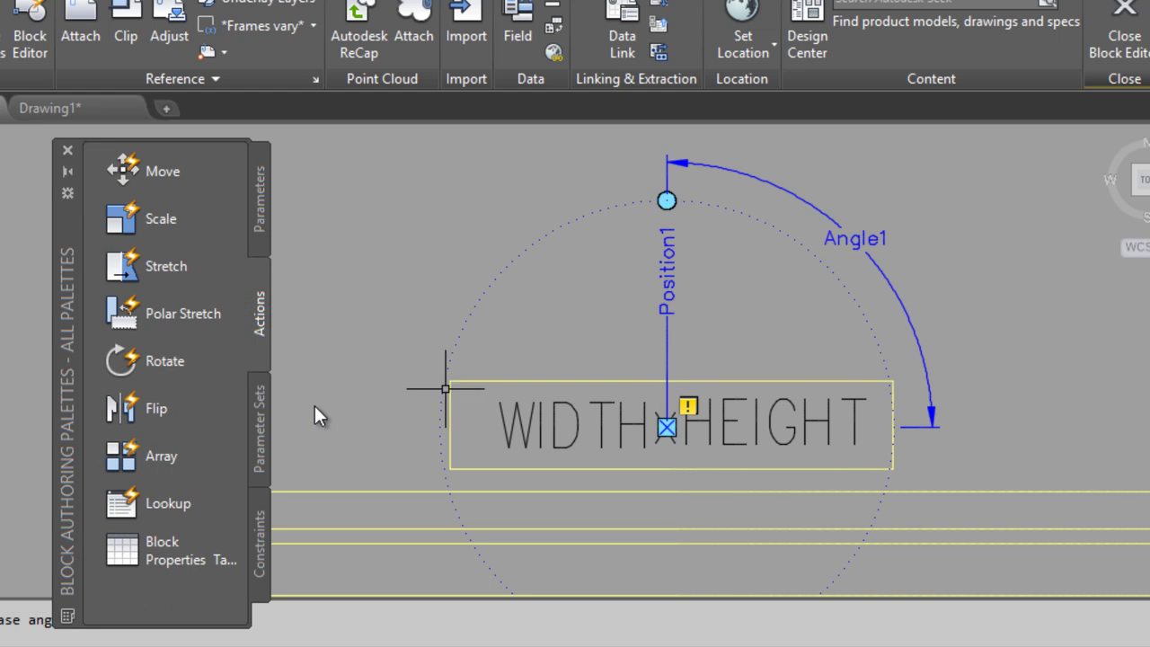
Add a Move action on Position1 acting on the WIDTH x HEIGHT label and its frame.
left_click(165, 180)
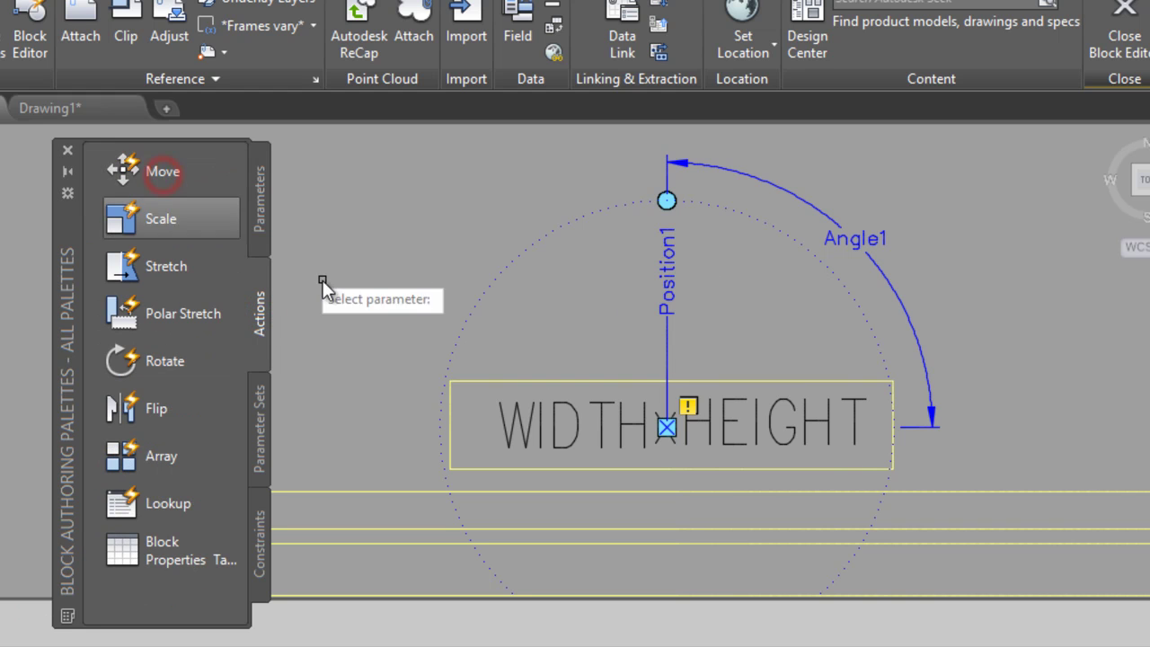
left_click(664, 276)
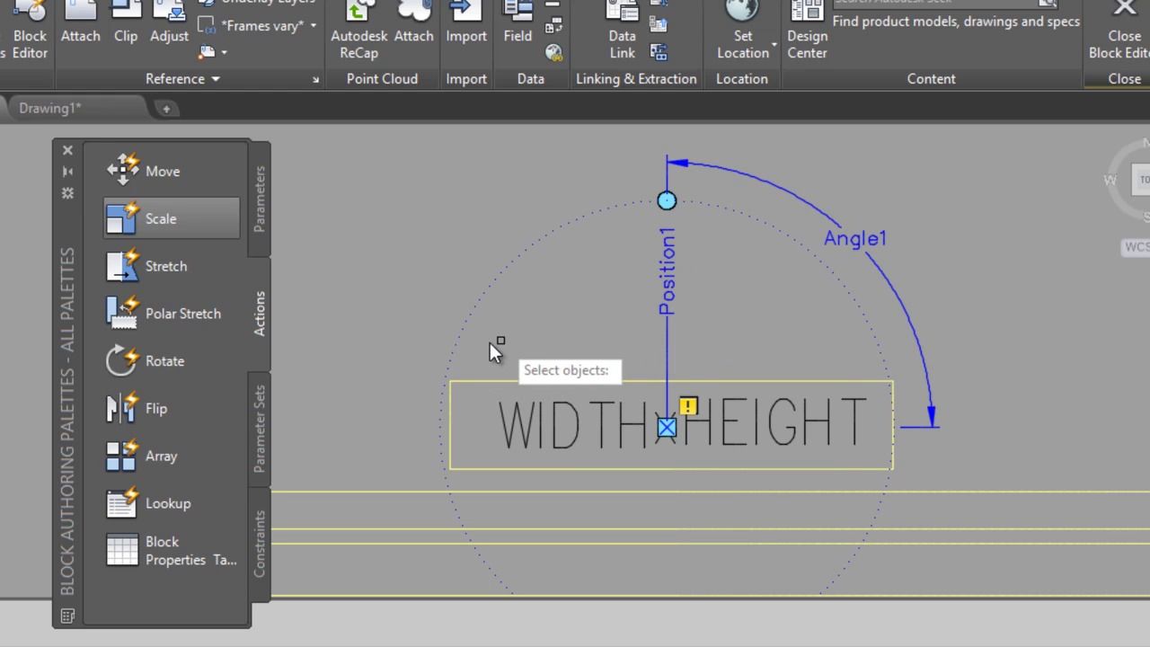
left_click(416, 364)
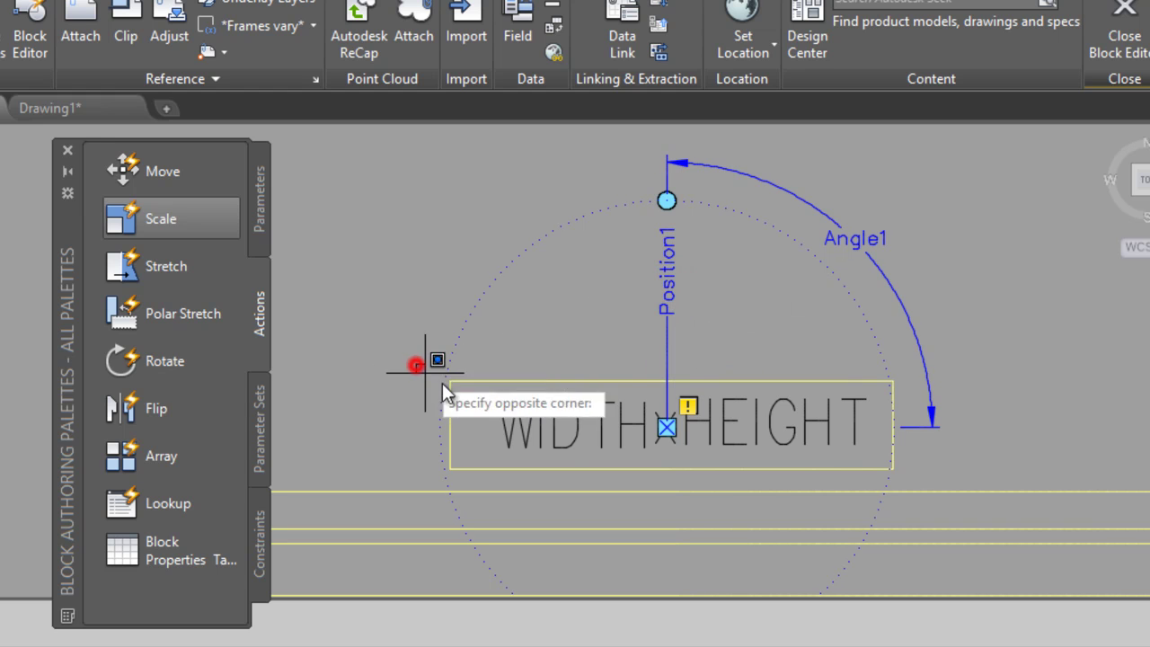
left_click(927, 479)
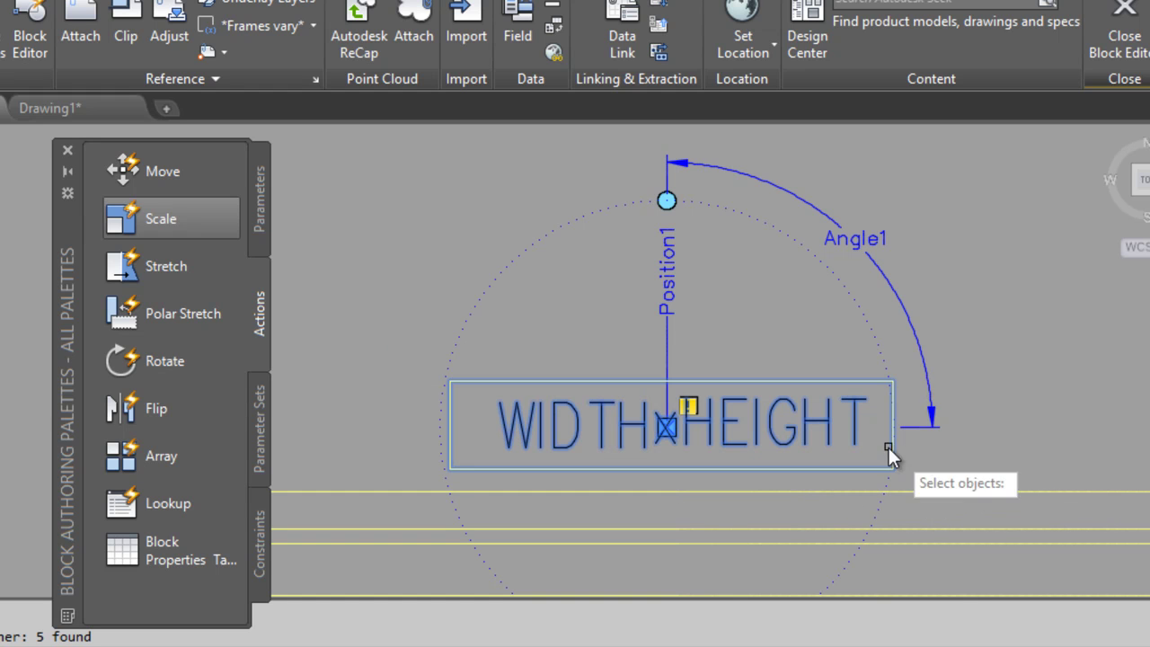
key("Return")
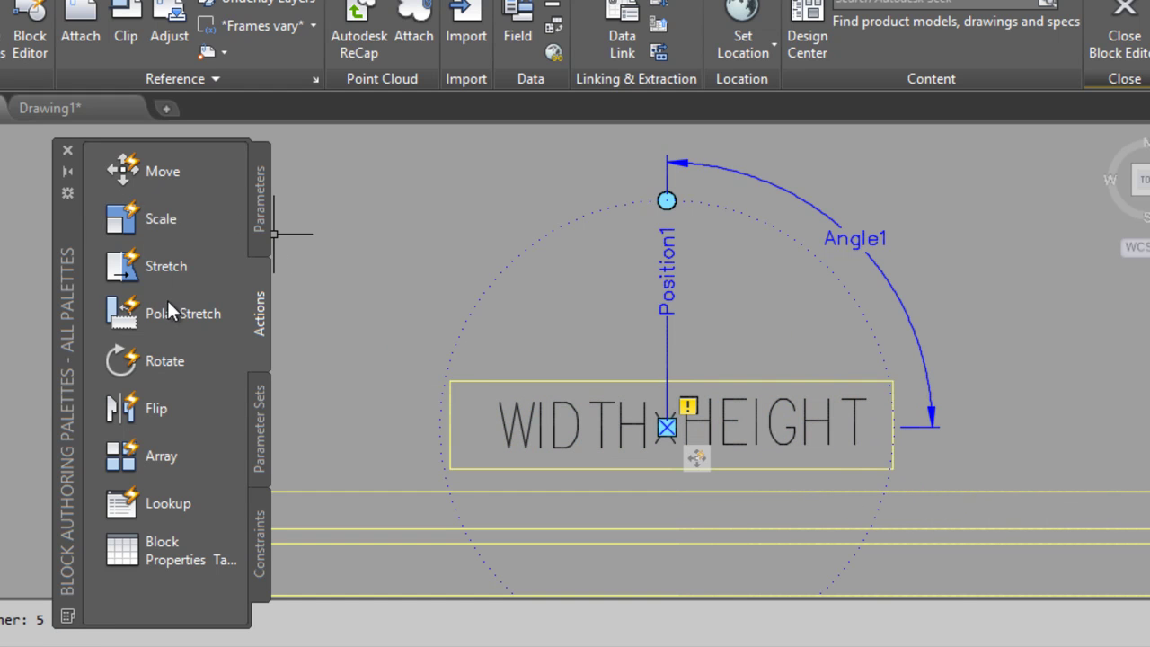
Add a Rotate action on Angle1 that turns the WIDTH x HEIGHT label and its rectangle.
left_click(162, 353)
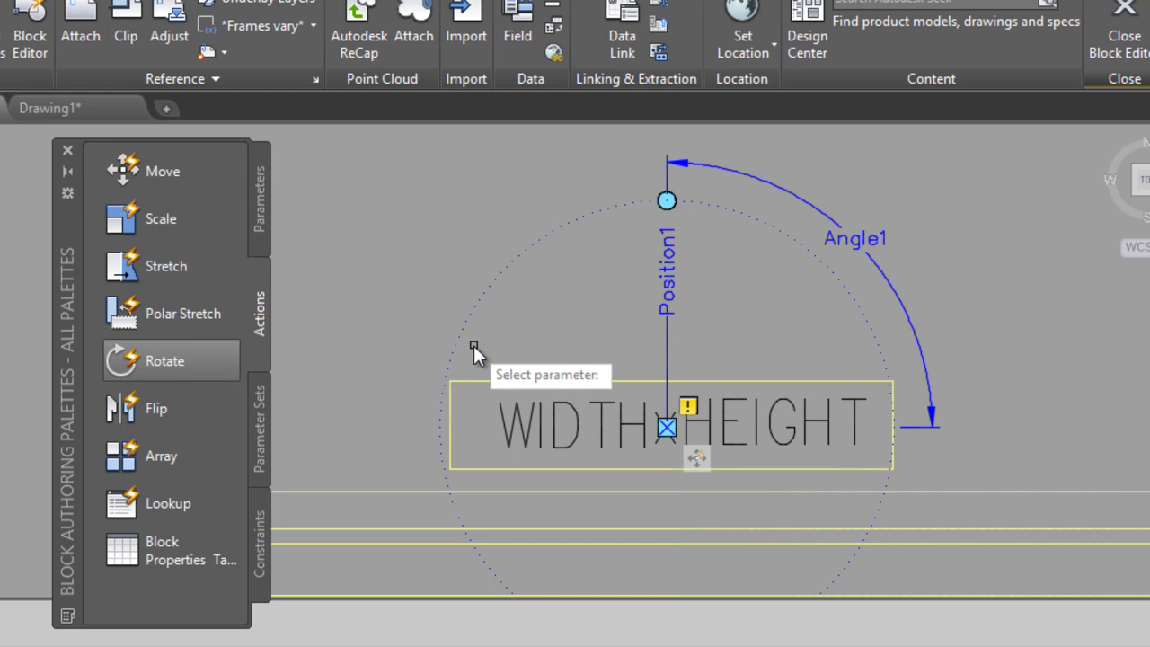
left_click(863, 250)
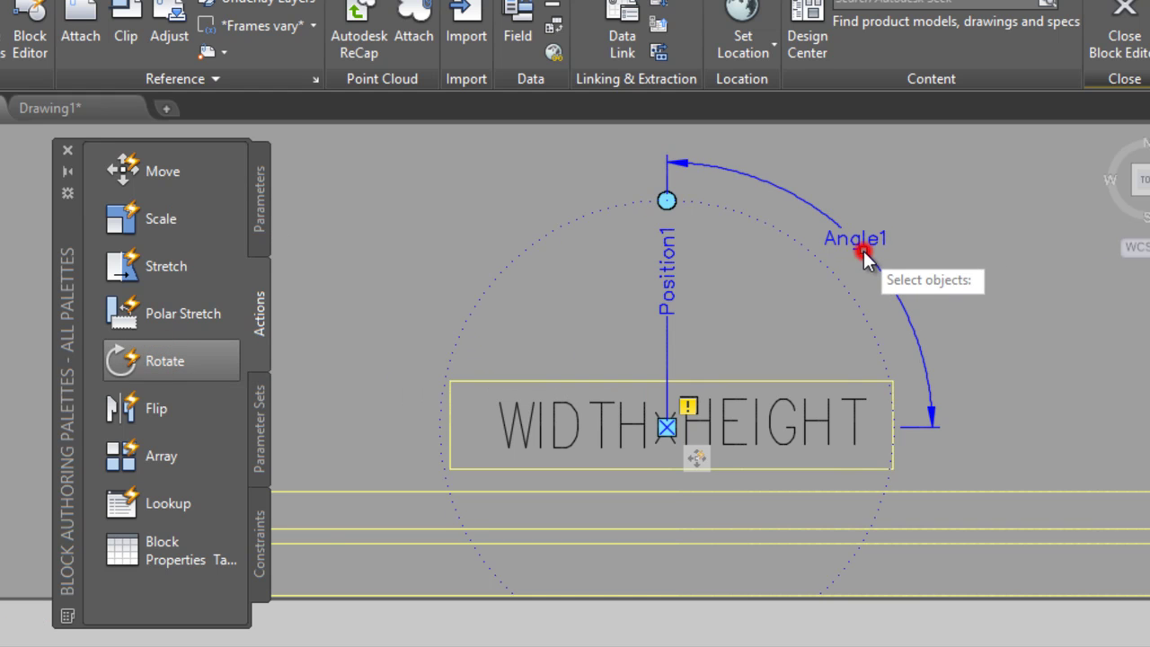
left_click(415, 350)
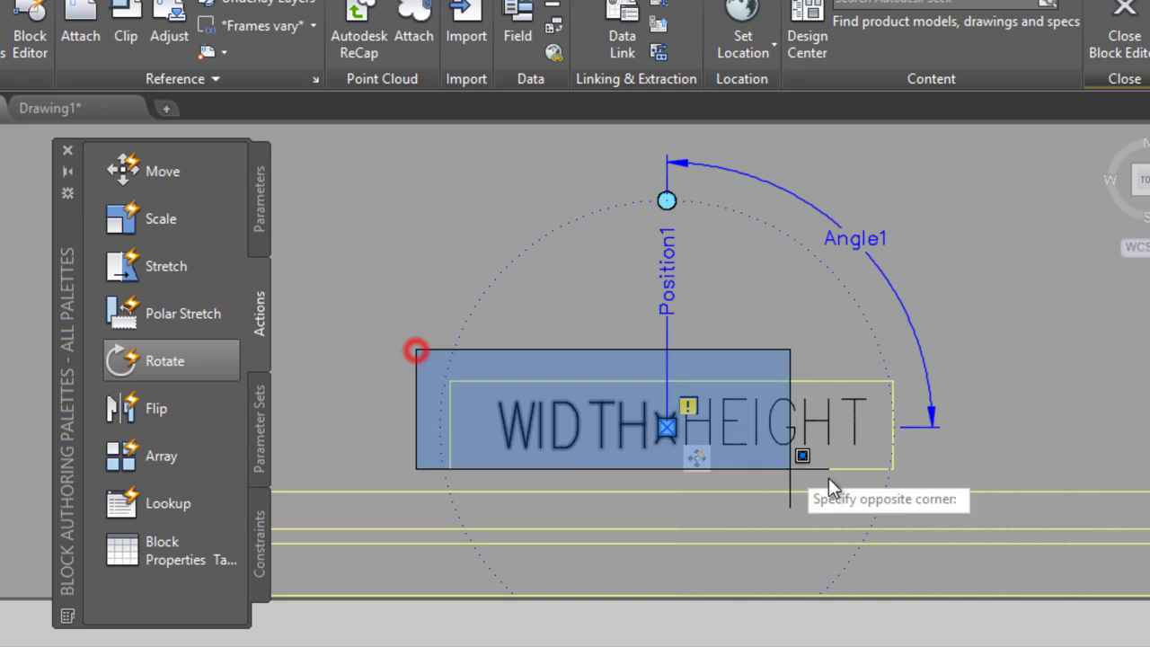
left_click(912, 477)
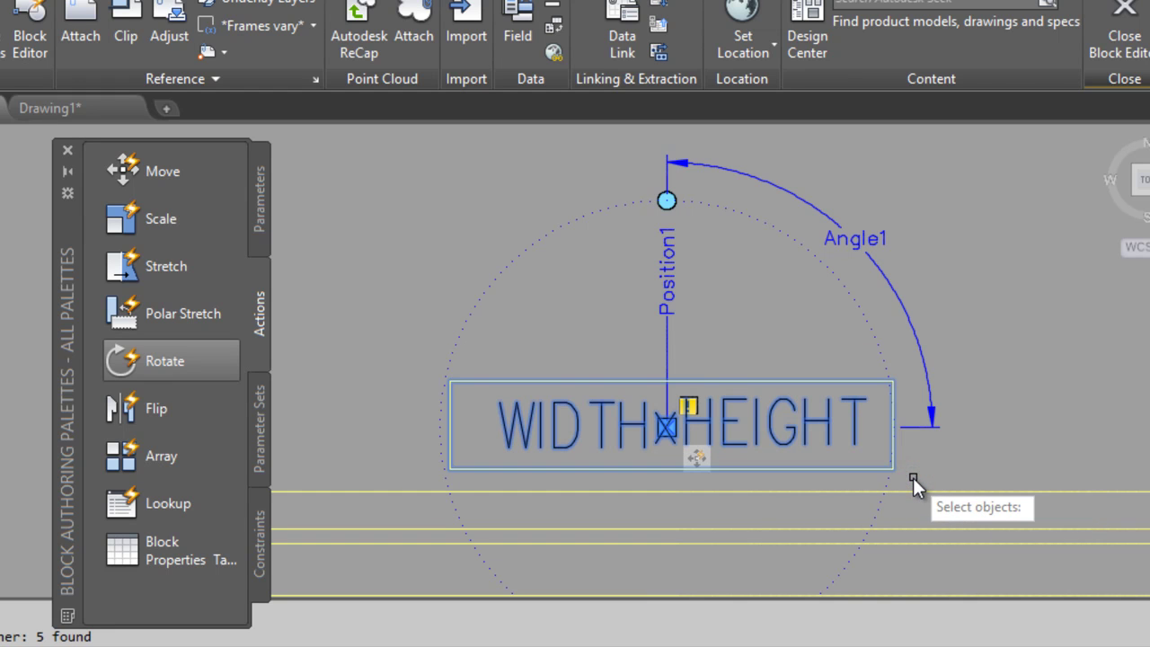
key("Return")
scroll(828, 456, "down", 2)
scroll(828, 456, "down", 1)
middle_click_drag(818, 457, 661, 374)
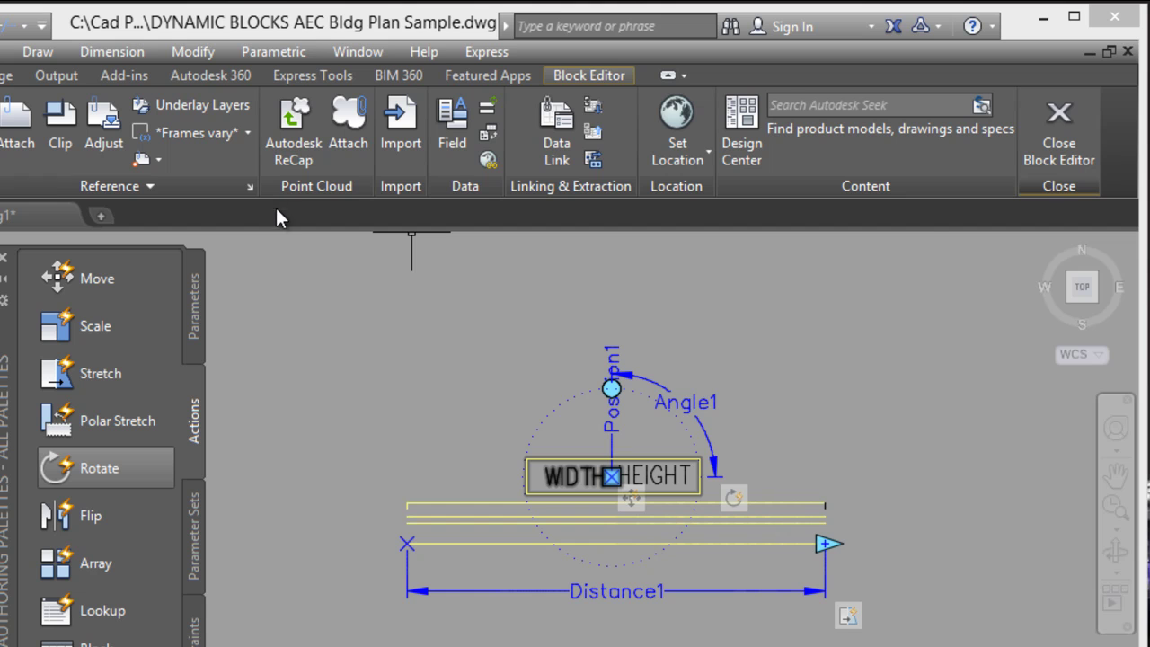
Close the Block Editor, saving the changes to Dynamic_windows.
left_click(1065, 126)
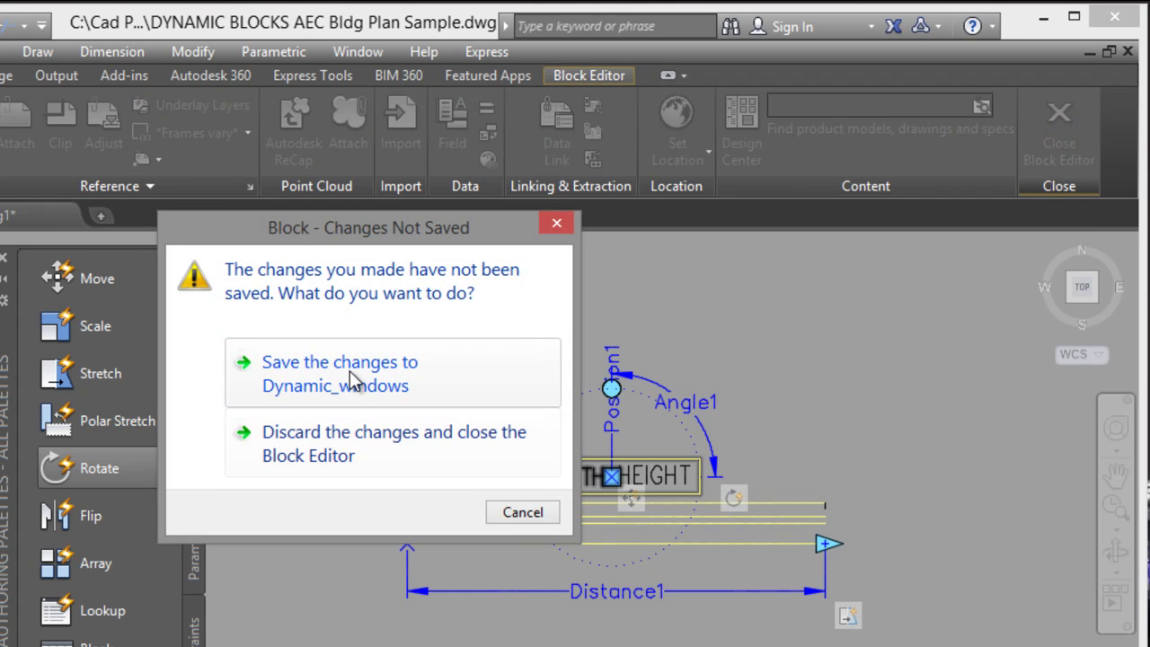
left_click(352, 370)
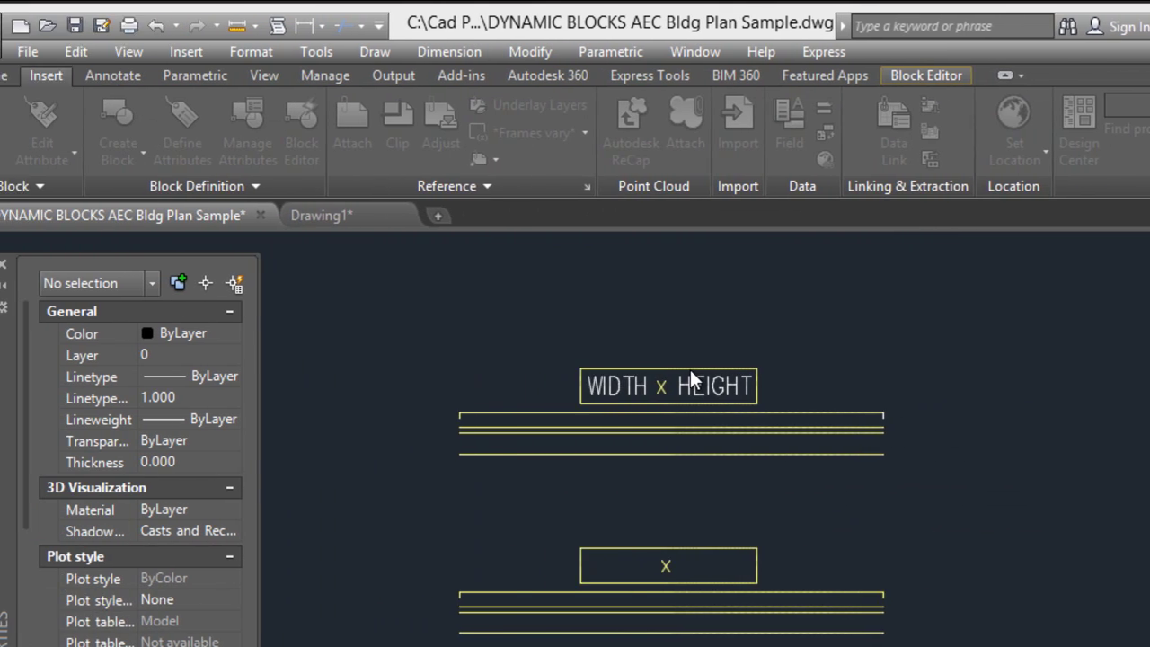
scroll(736, 472, "down", 3)
scroll(936, 409, "up", 5)
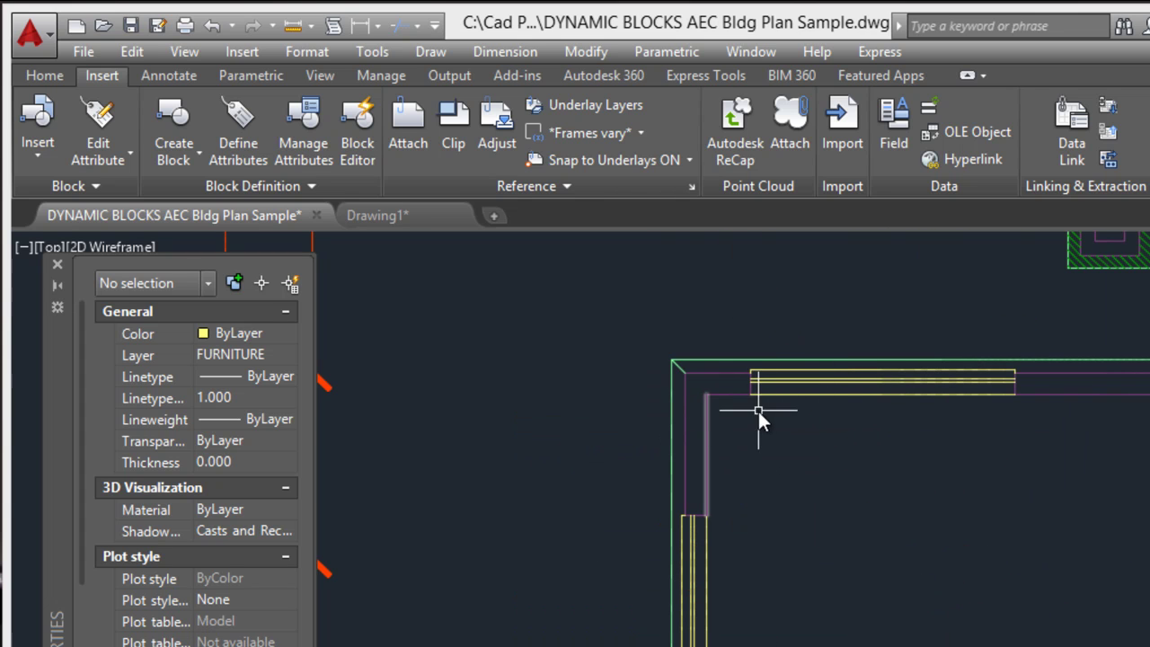
scroll(798, 458, "up", 3)
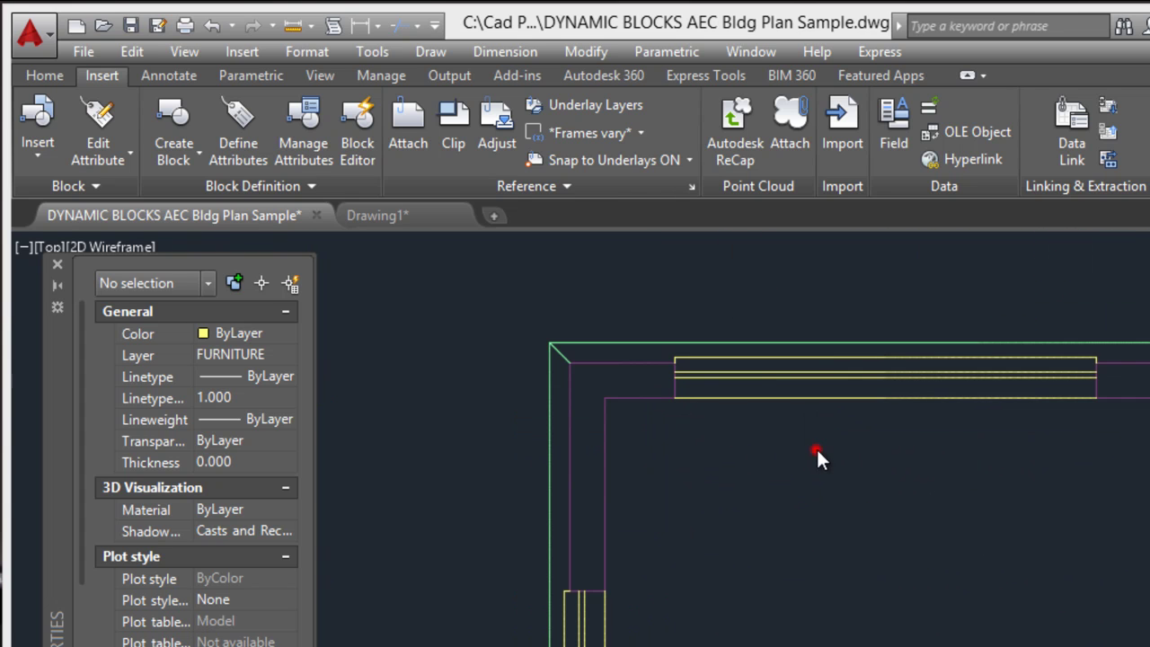
Delete the old window block from the room's top wall.
left_click(815, 452)
left_click(740, 362)
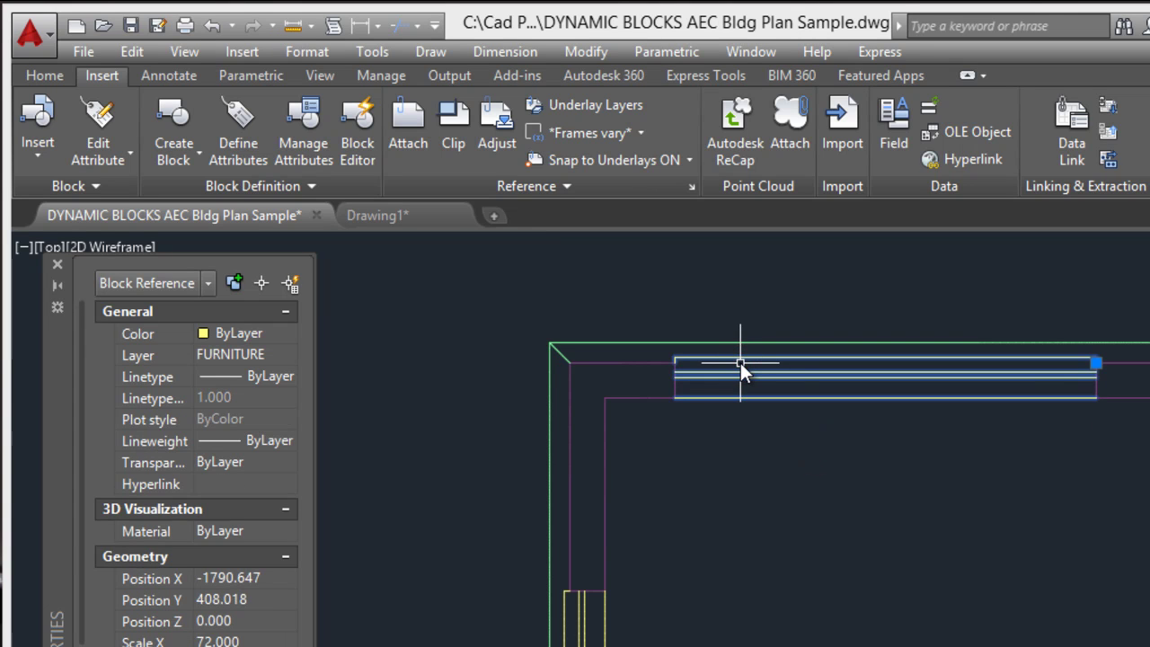
key("Delete")
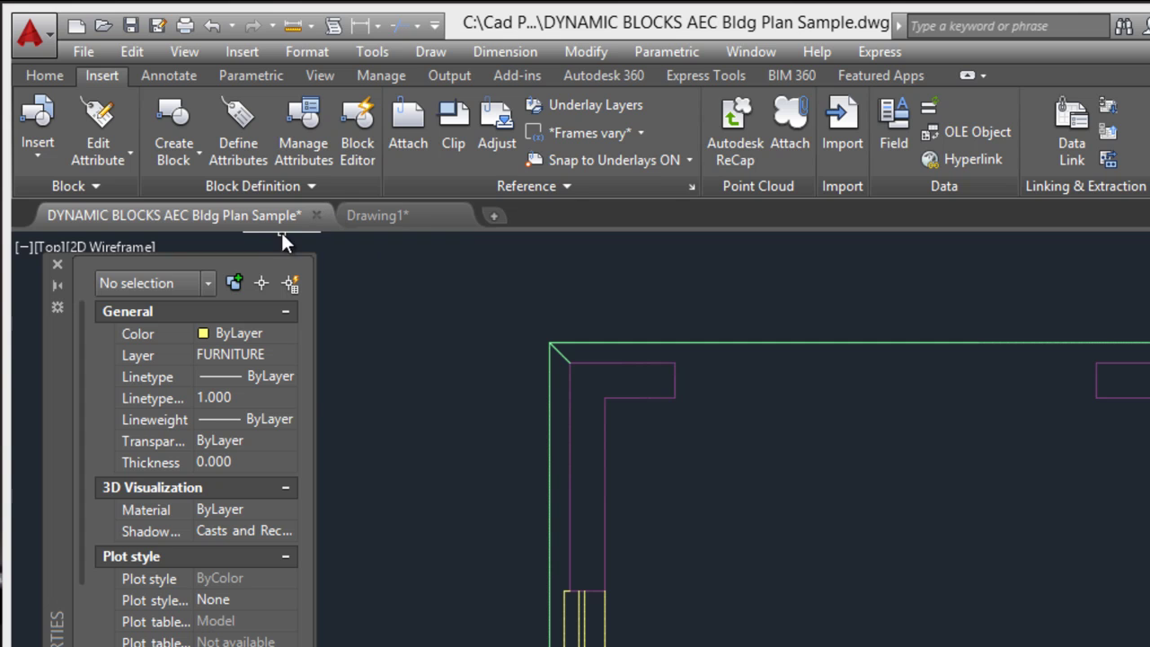
Insert Dynamic_windows at the top wall corner with WIDTH 6'-0" and Height 5'-2".
left_click(38, 139)
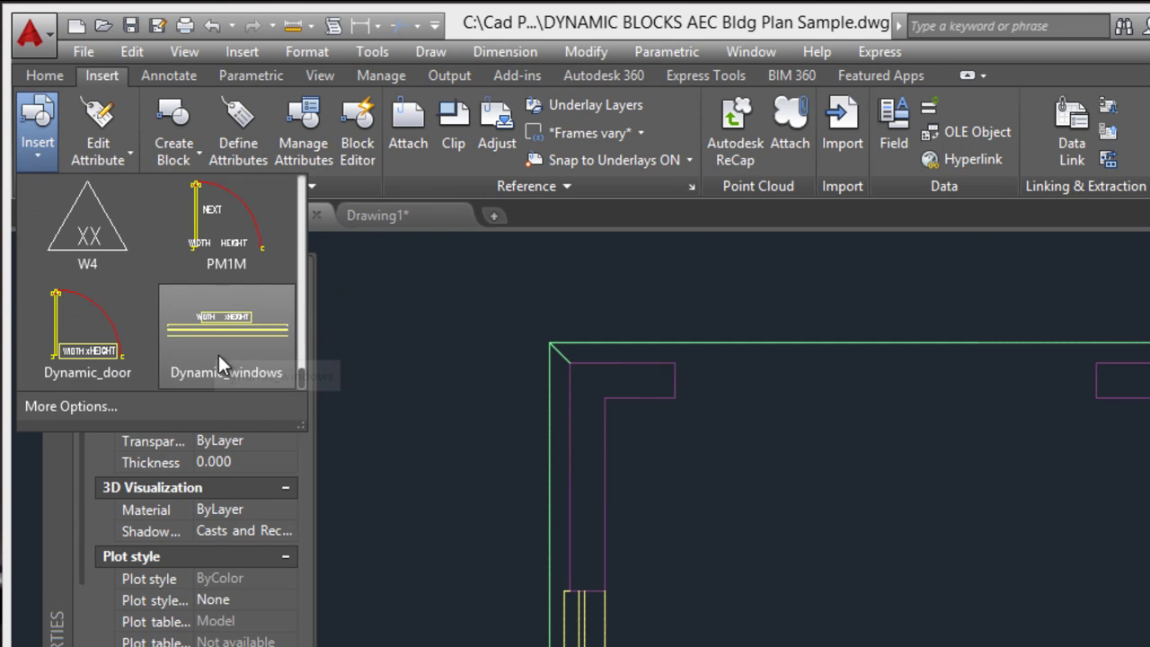
left_click(205, 332)
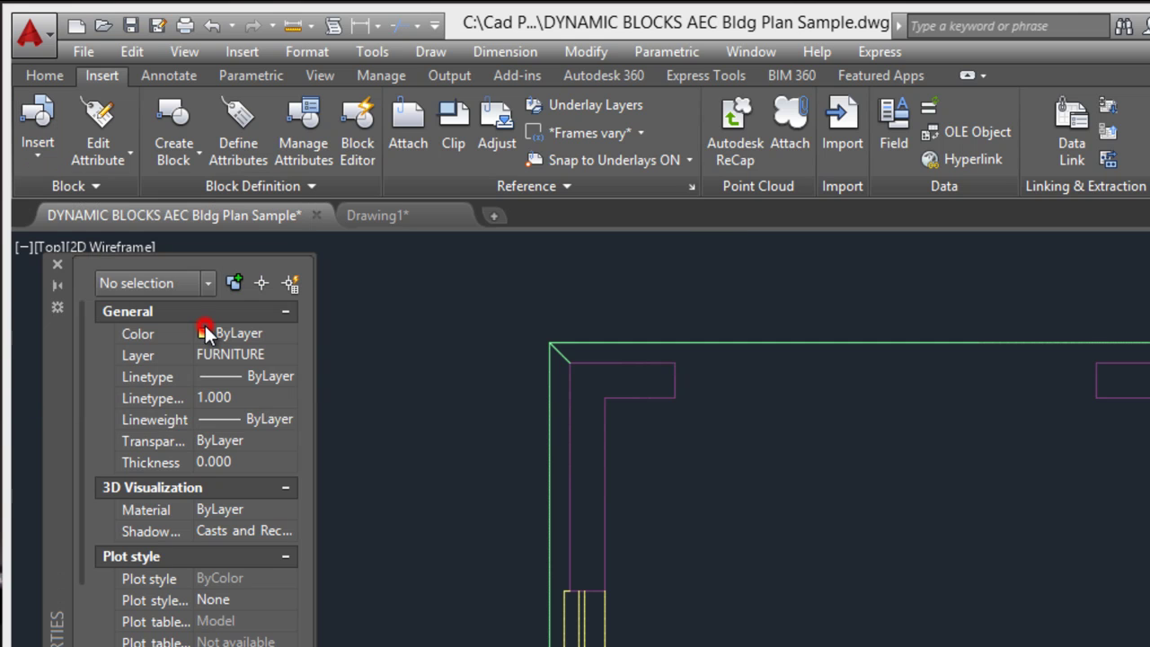
left_click(678, 396)
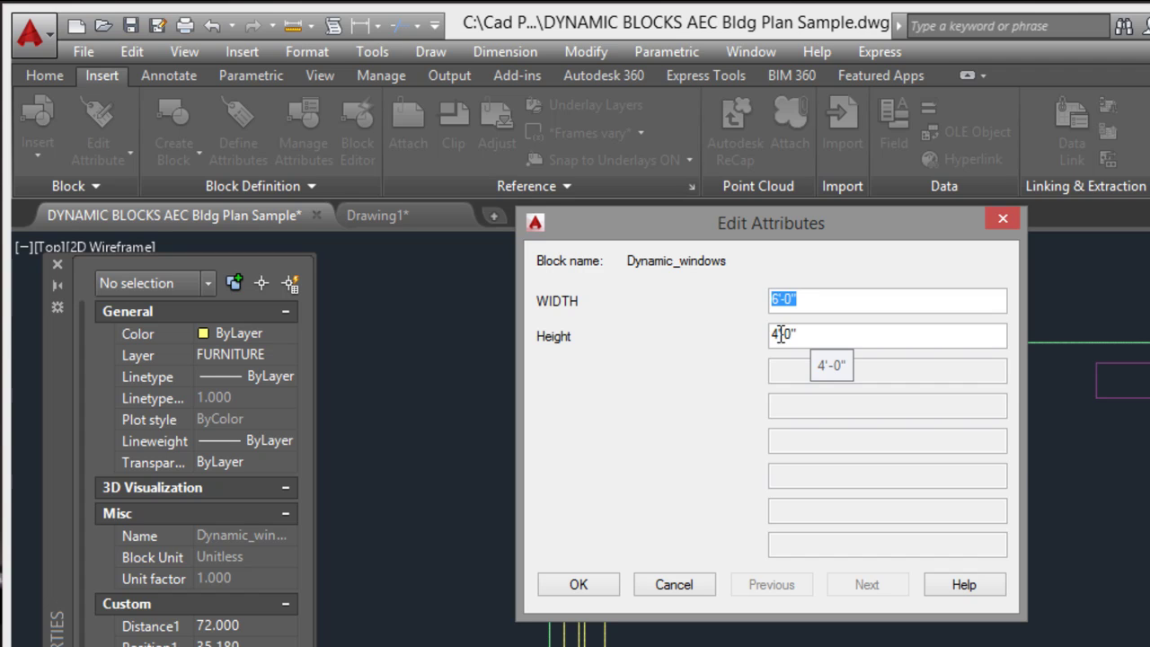
left_click_drag(778, 334, 771, 338)
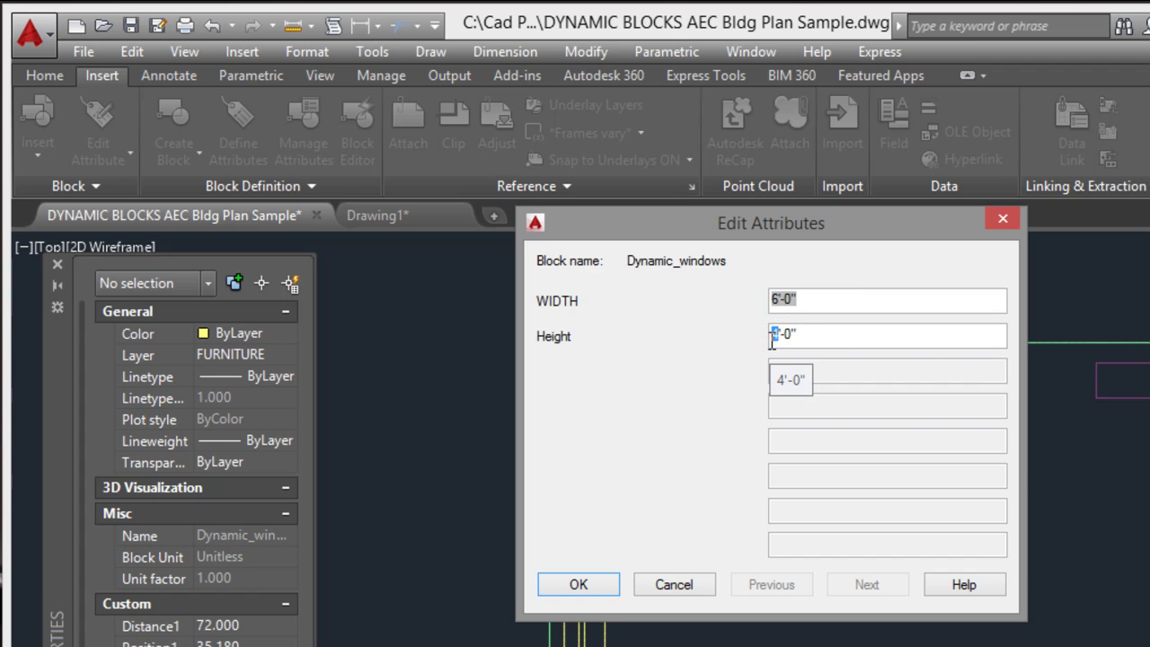
type("5")
left_click_drag(792, 343, 786, 341)
type("2")
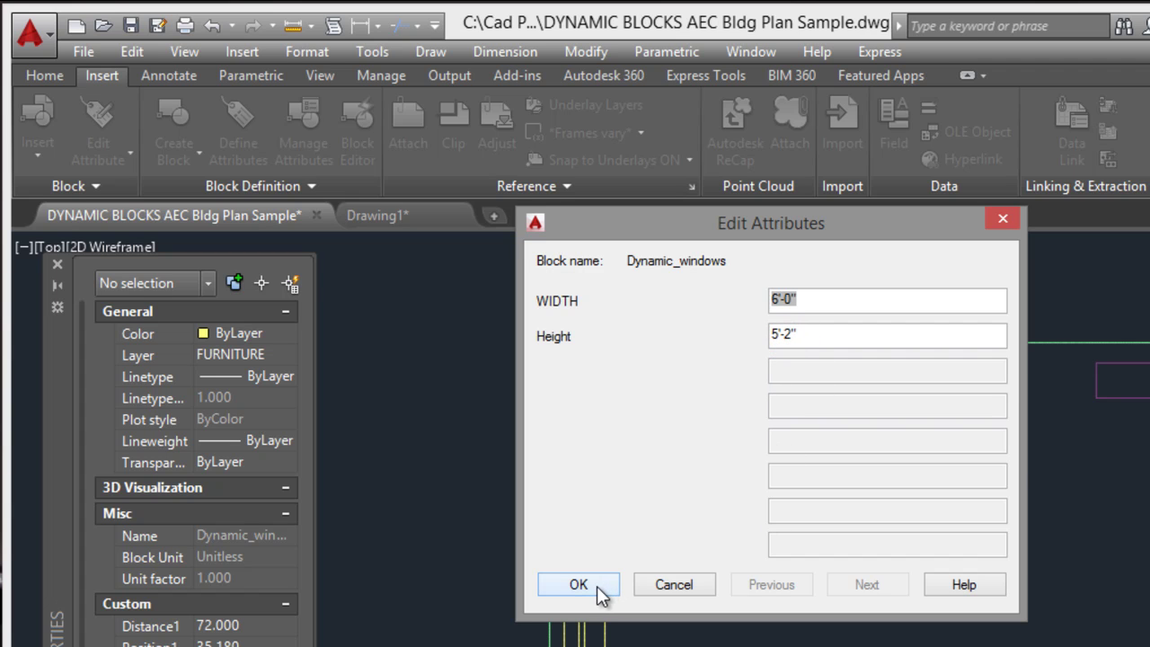
left_click(600, 587)
Move the window's 6'-0"x5'-2" label higher using its attribute grip, clear of the wall lines.
scroll(899, 314, "up", 2)
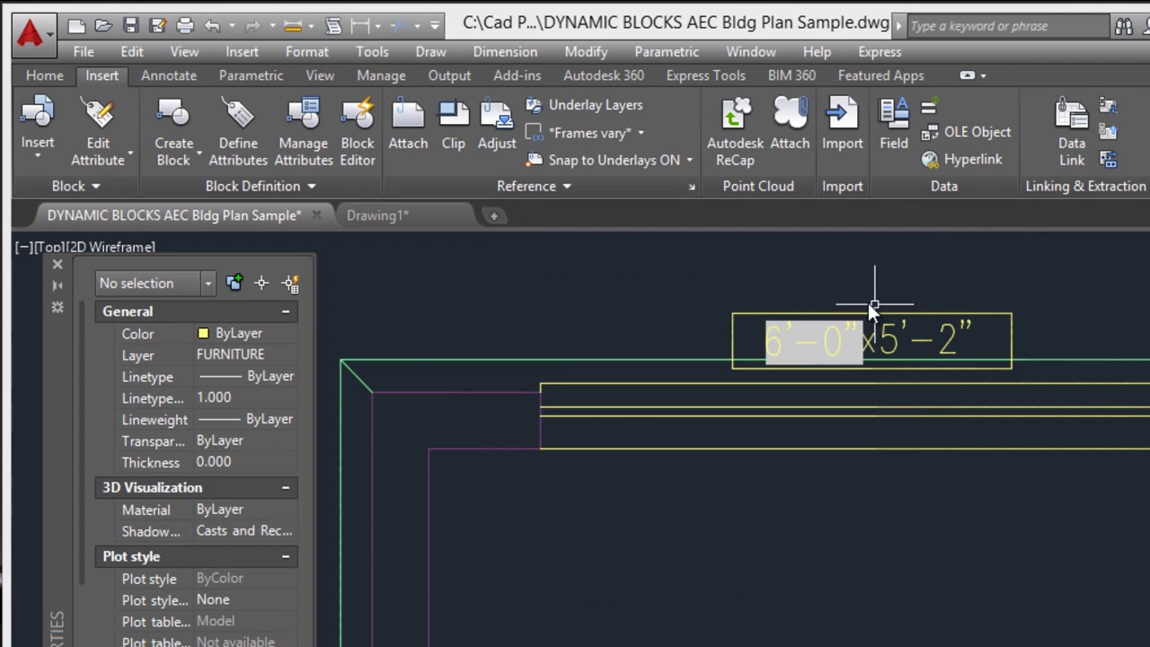
left_click(1006, 333)
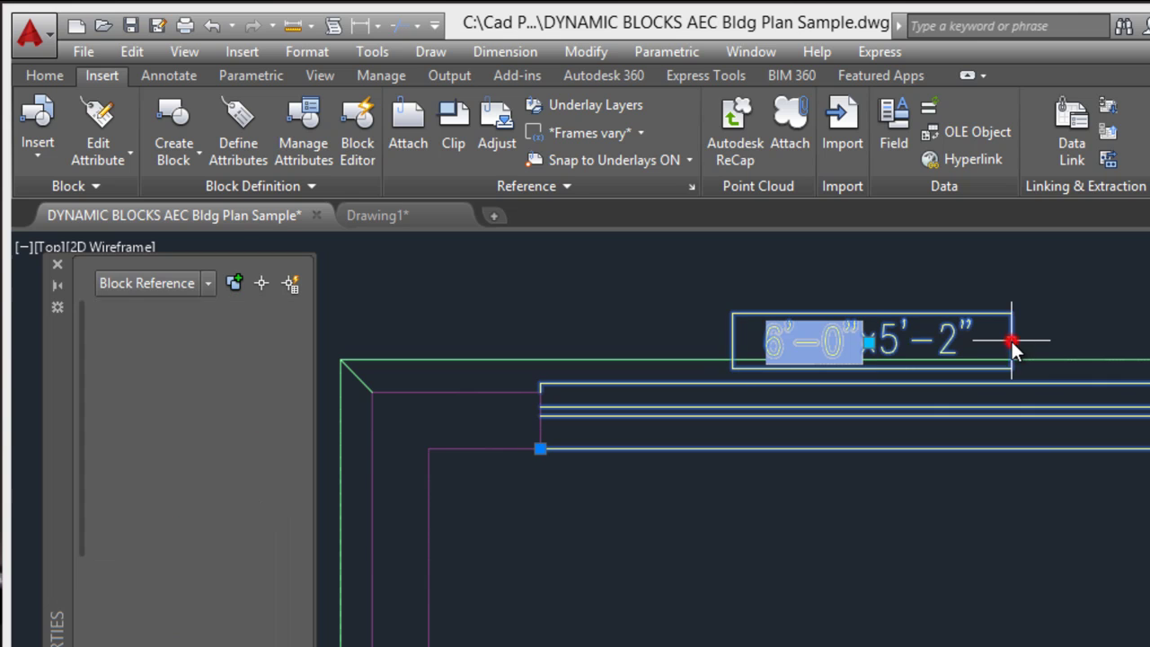
left_click(870, 342)
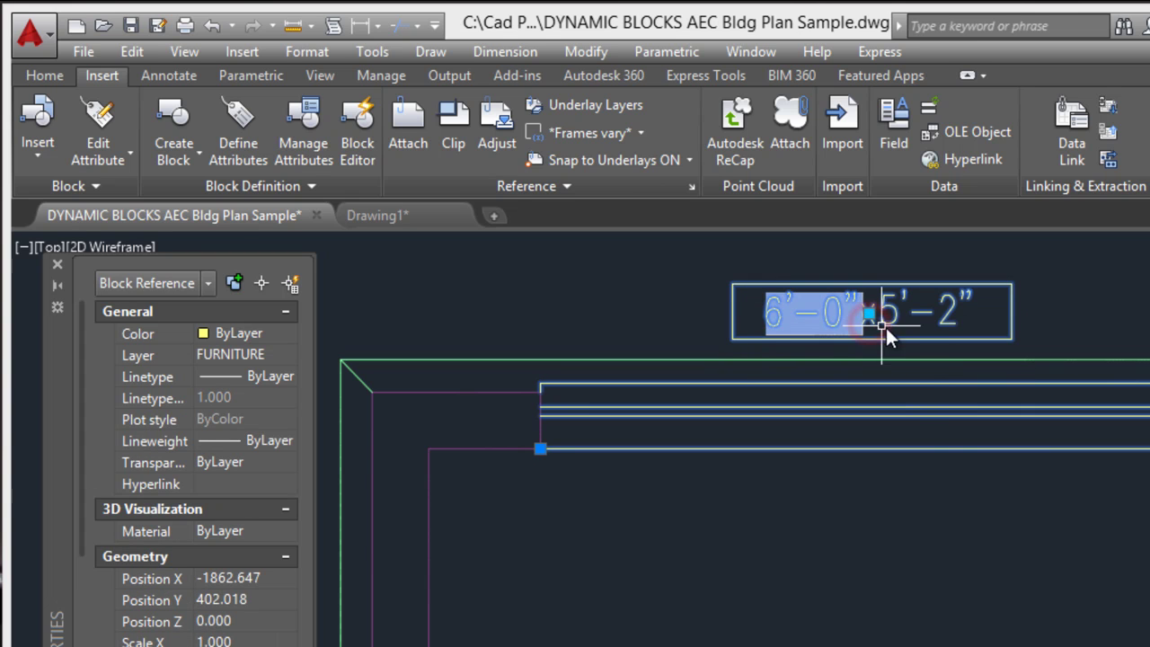
key("Escape")
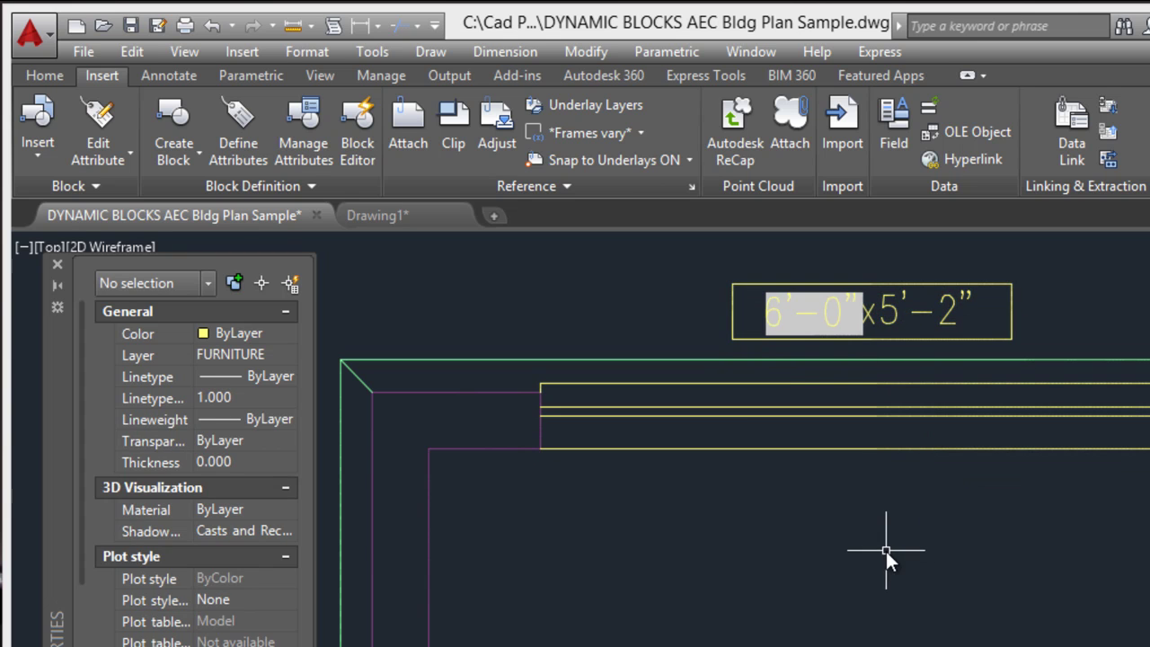
scroll(886, 551, "down", 2)
scroll(883, 549, "down", 4)
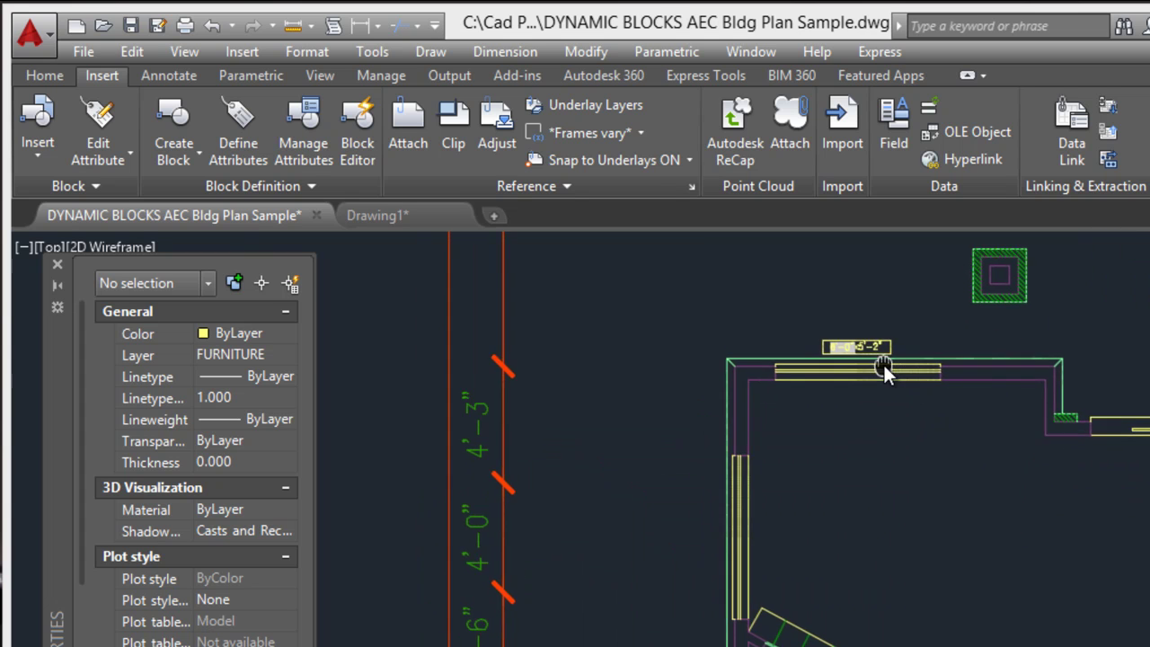
scroll(941, 356, "up", 4)
mouse_move(952, 388)
middle_mouse_down()
mouse_move(869, 429)
mouse_move(847, 418)
middle_mouse_up()
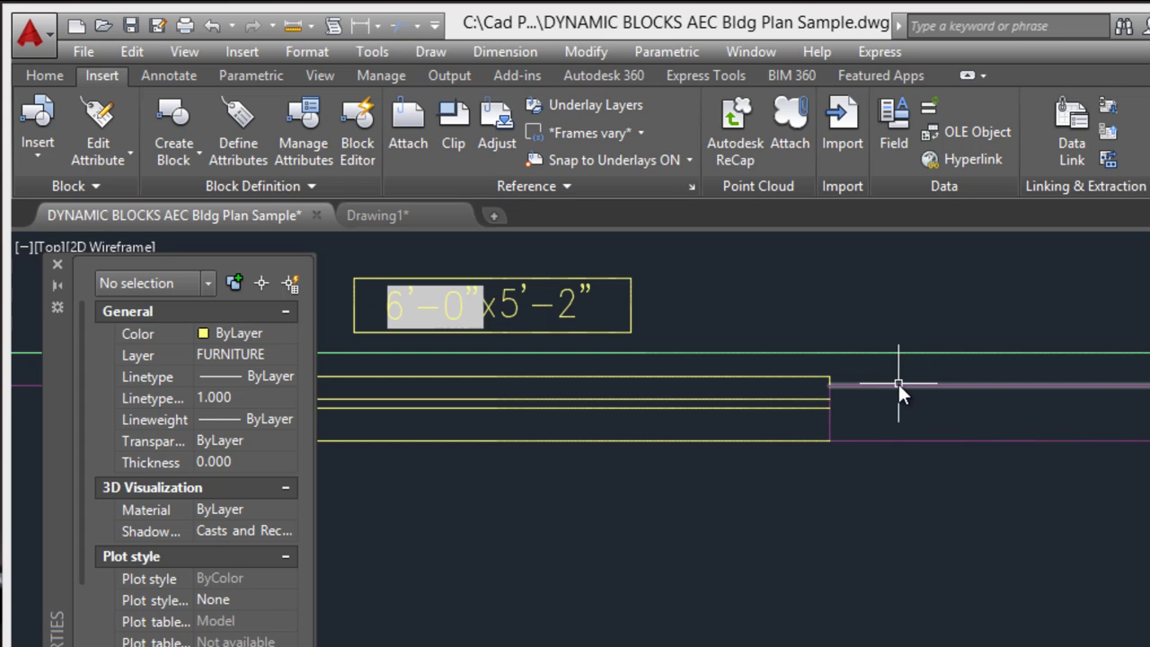
Stretch the upper magenta wall line's end right to the new opening edge.
left_click(898, 384)
left_click(830, 386)
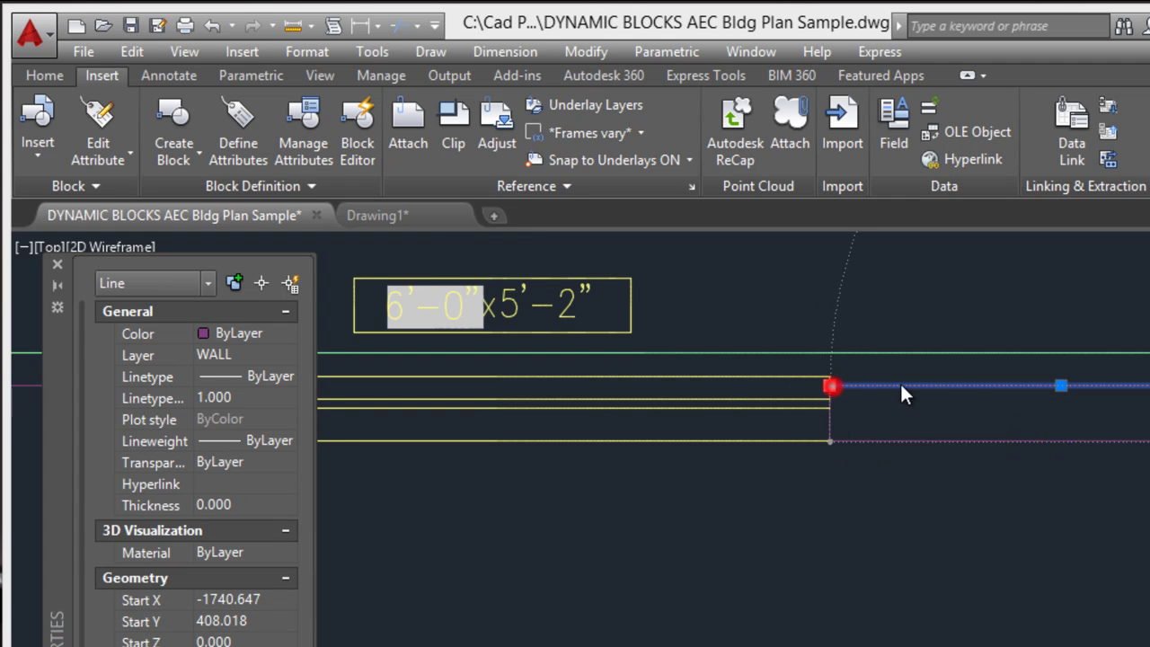
left_click(1062, 386)
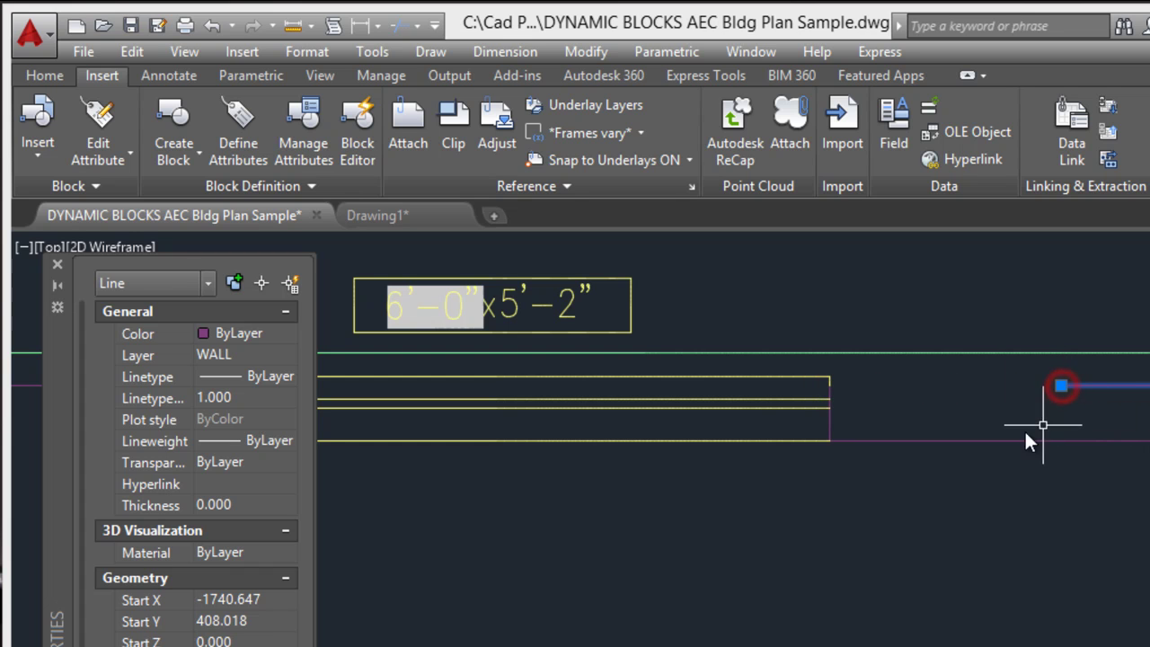
key("Escape")
Pull the lower magenta wall line back to the right and adjust the upper line's end.
left_click(884, 440)
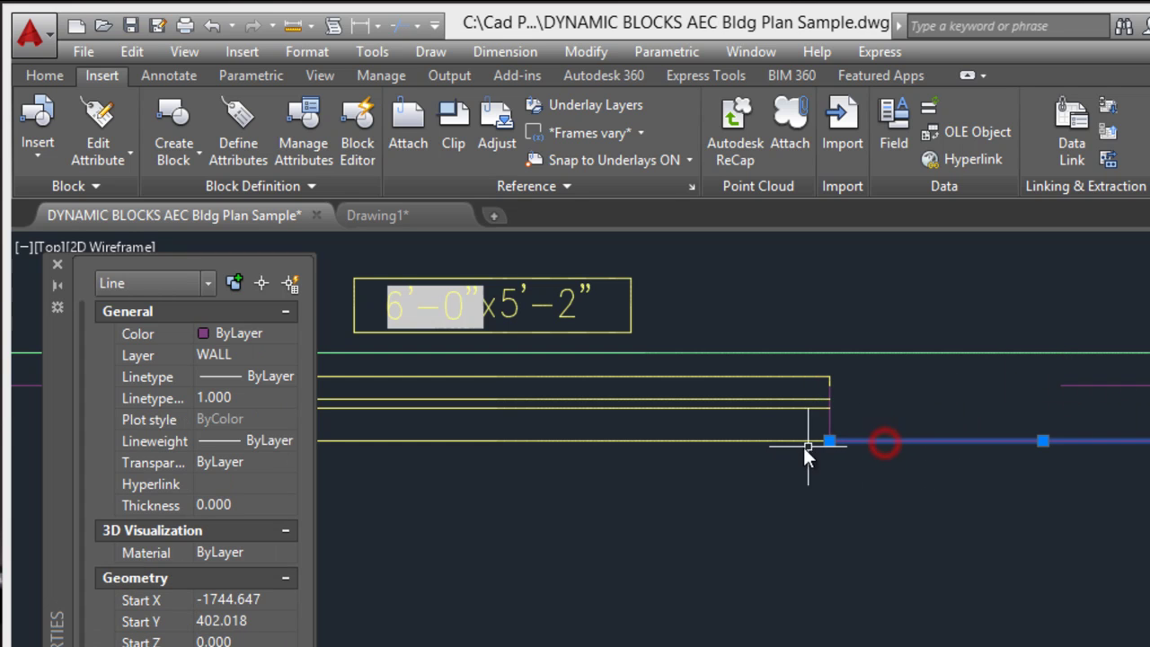
left_click(830, 440)
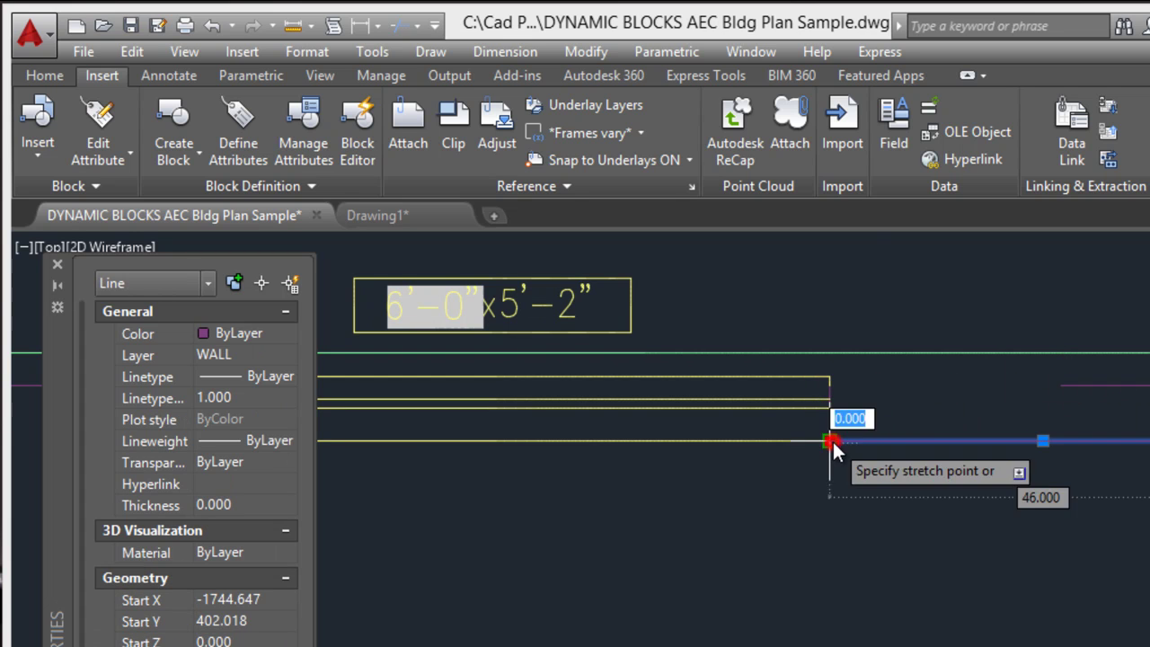
left_click(1068, 440)
key("Escape")
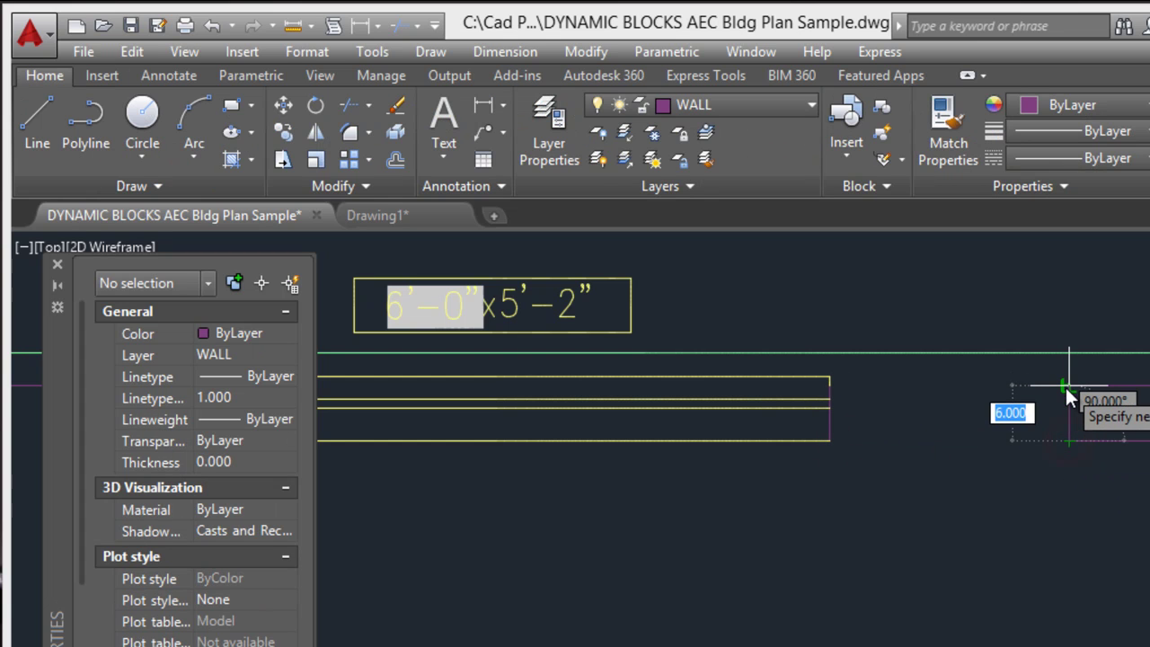
left_click(1065, 386)
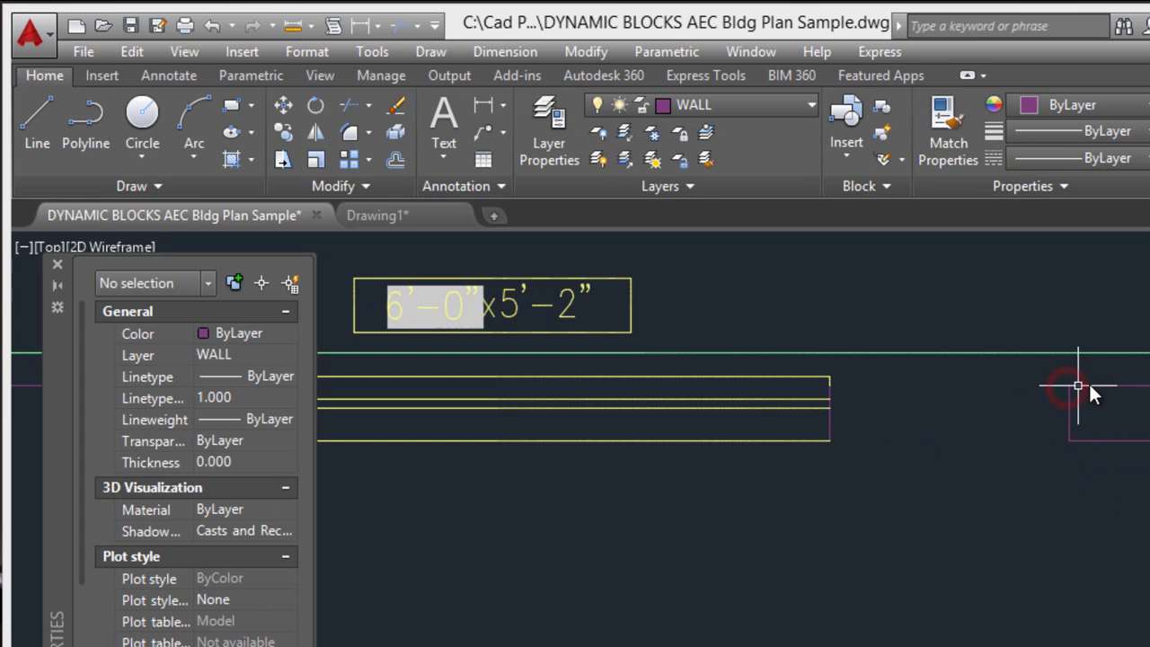
left_click(1087, 384)
left_click(1058, 381)
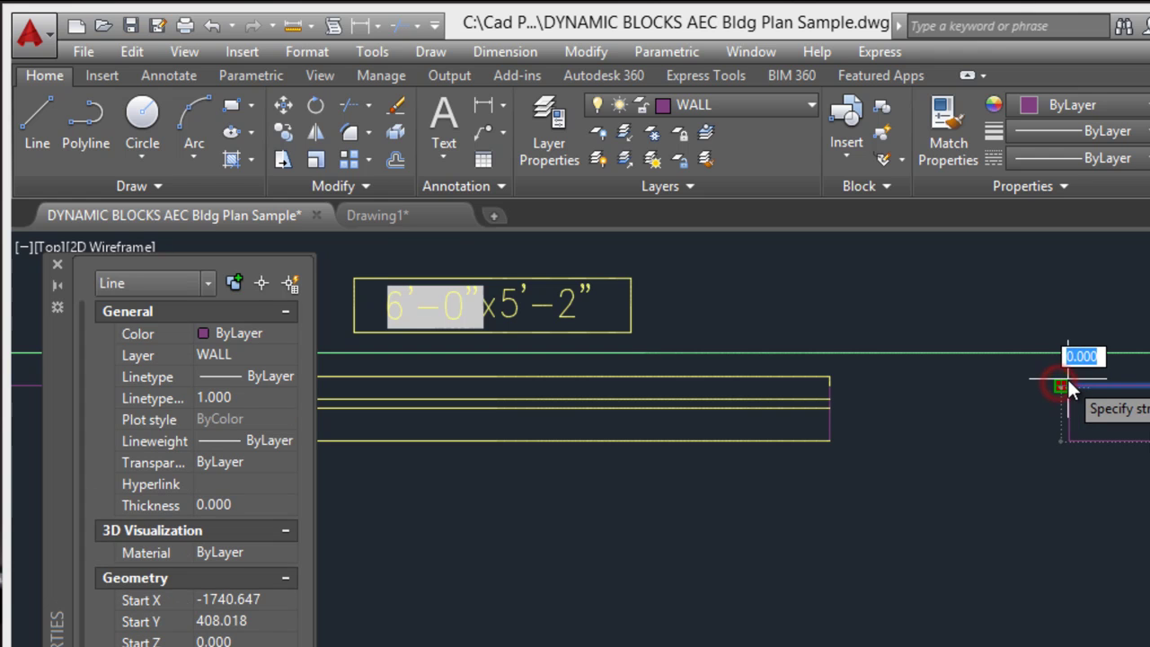
key("Escape")
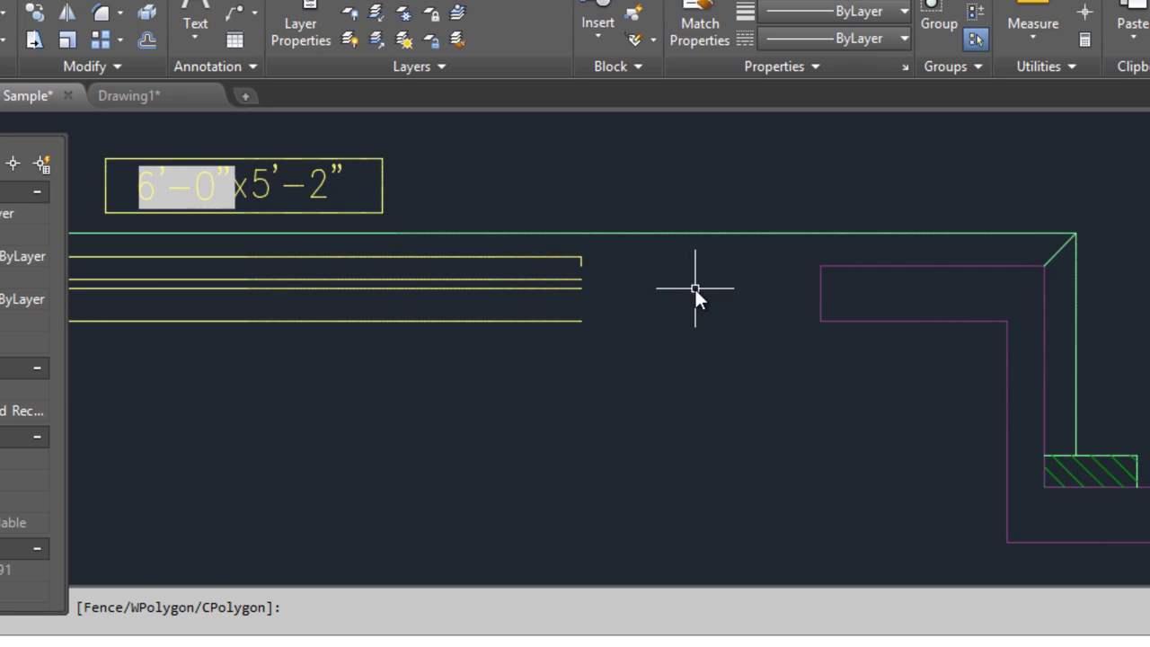
Stretch the window block's end grip out to the shortened wall line's end.
scroll(533, 300, "down", 2)
middle_click_drag(534, 300, 656, 318)
scroll(560, 310, "up", 2)
left_click(731, 271)
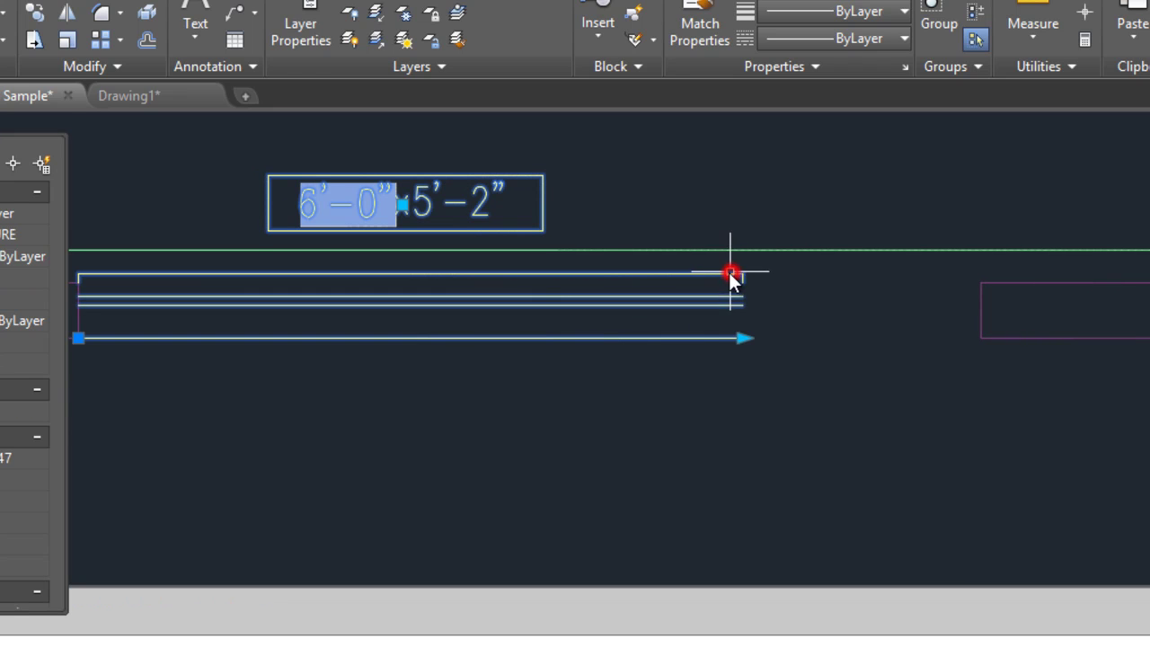
mouse_move(742, 344)
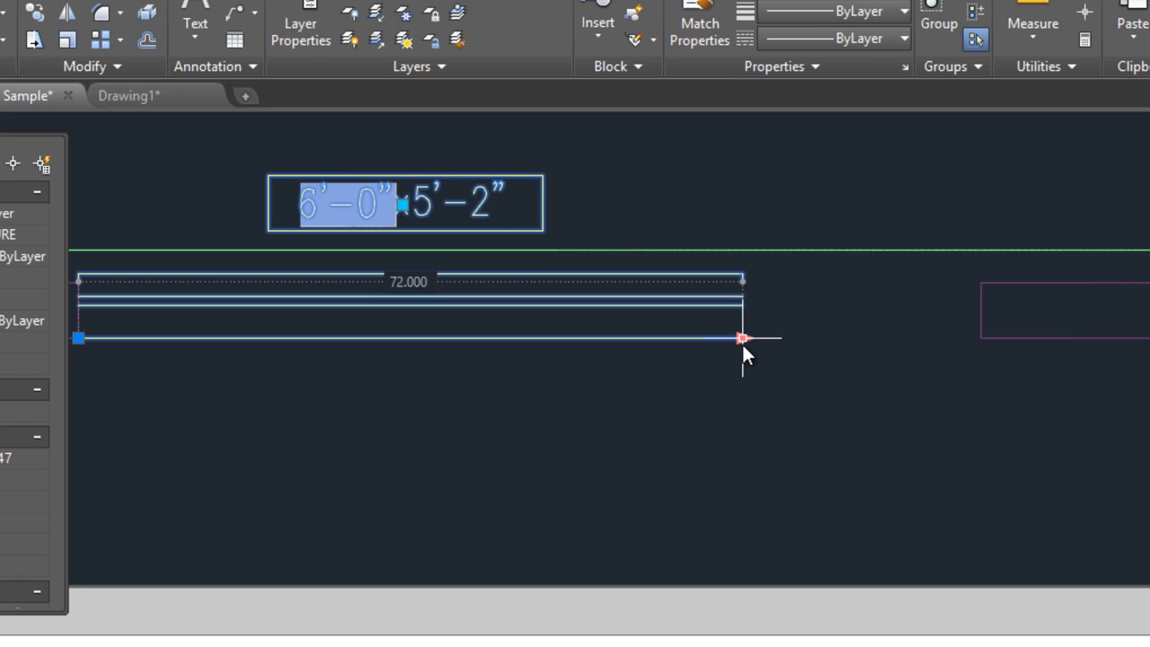
left_click(741, 344)
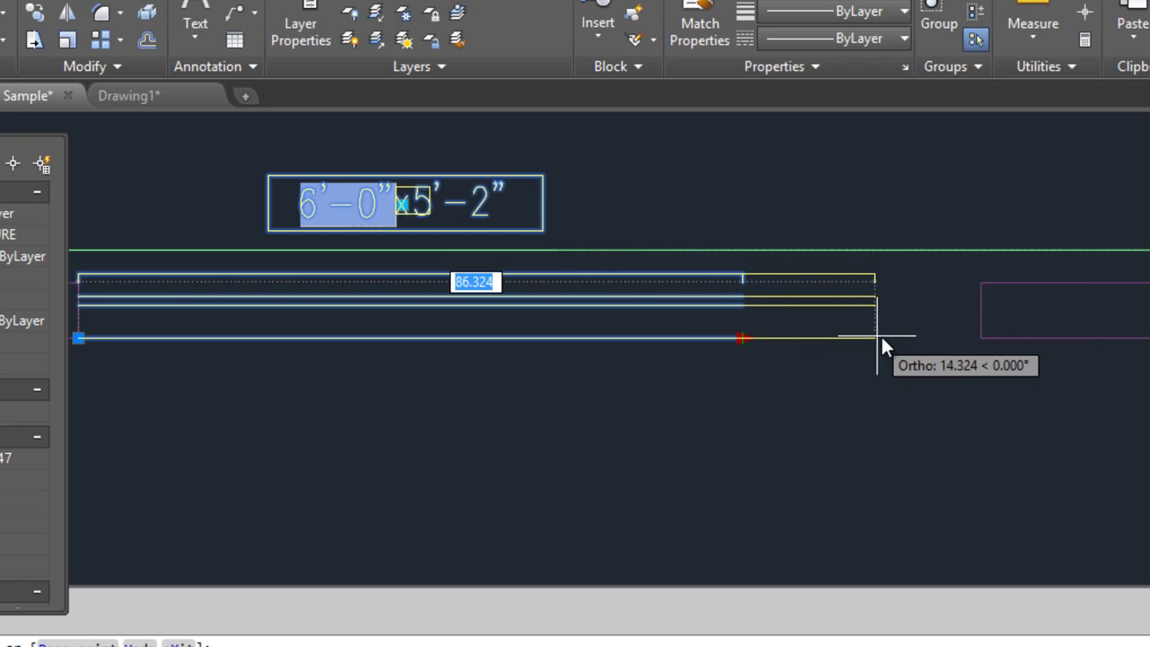
left_click(980, 338)
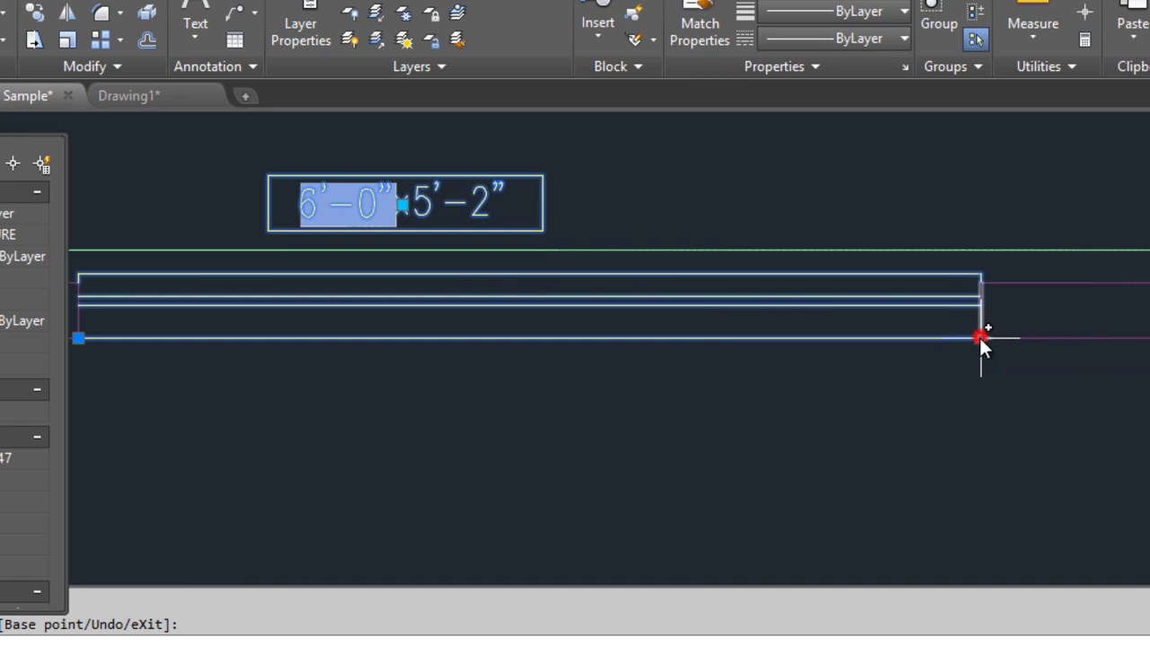
middle_click_drag(657, 410, 698, 416)
left_click(394, 202)
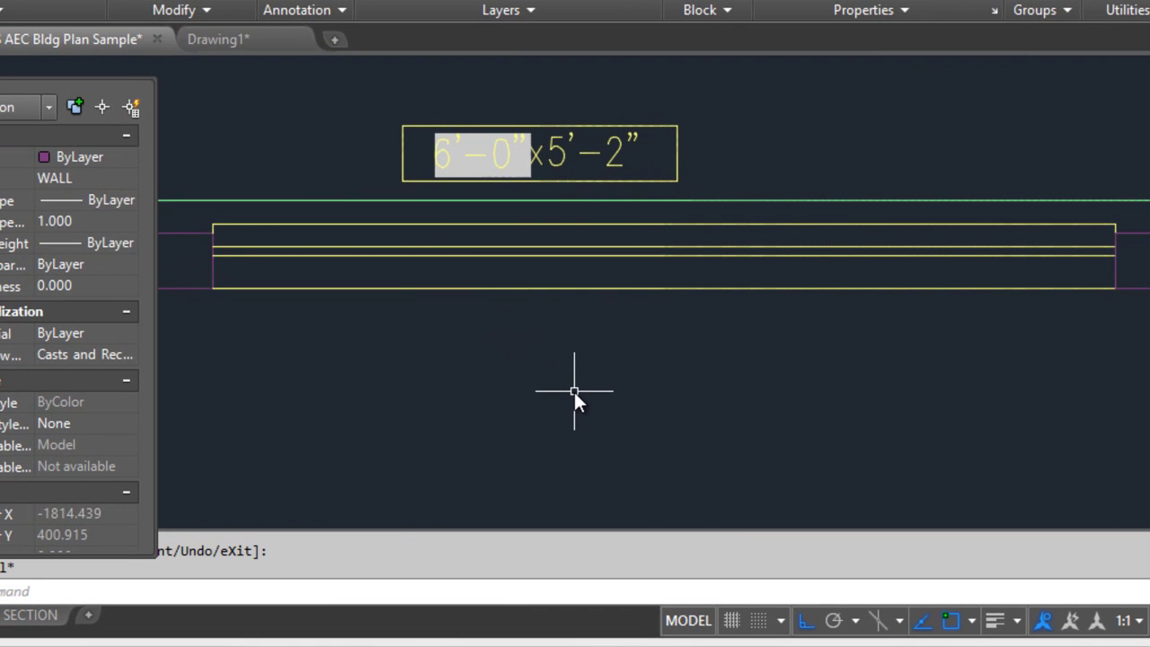
Run REGEN so the window label updates to 8'-1 7/8"x5'-2".
type("re")
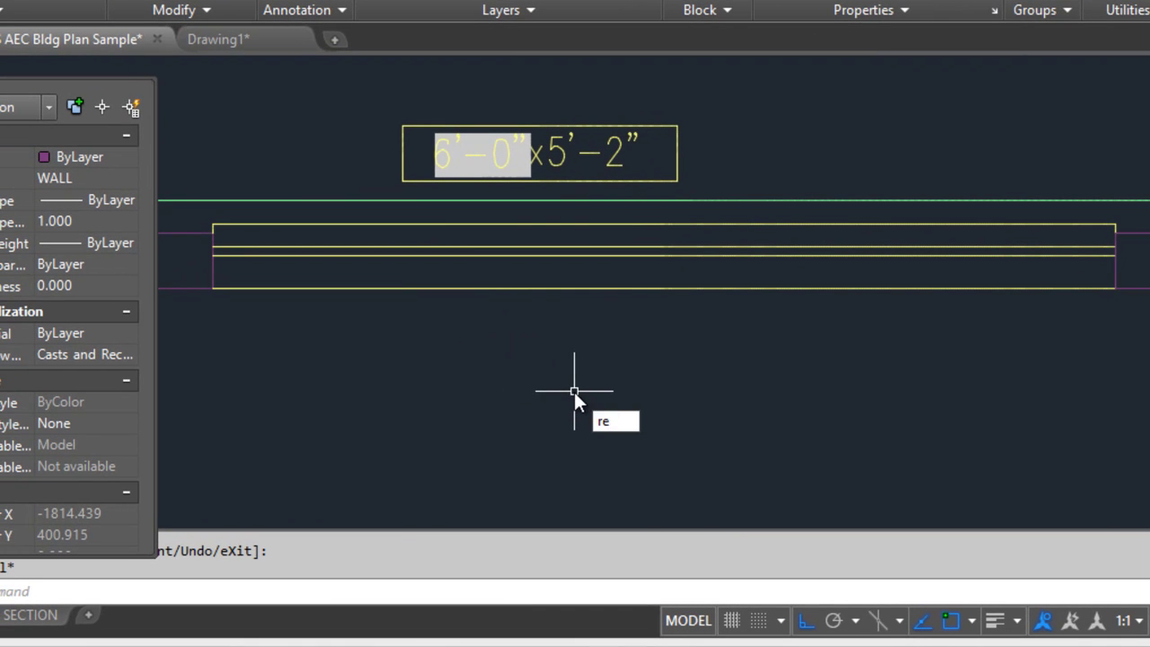
type("gen")
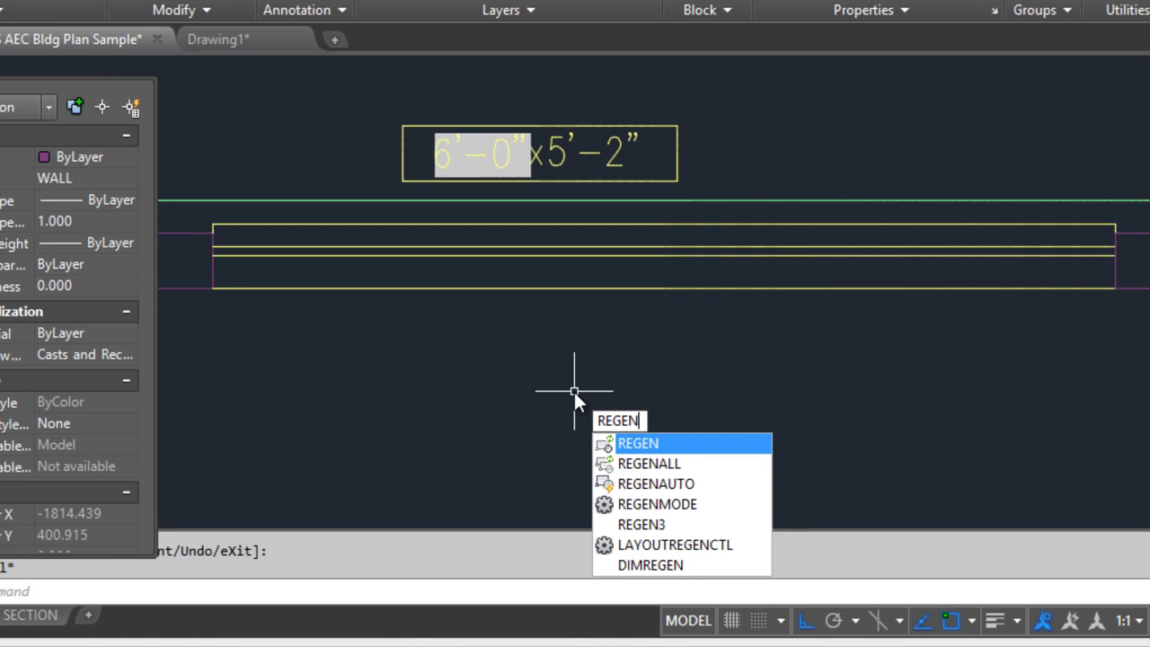
key("Return")
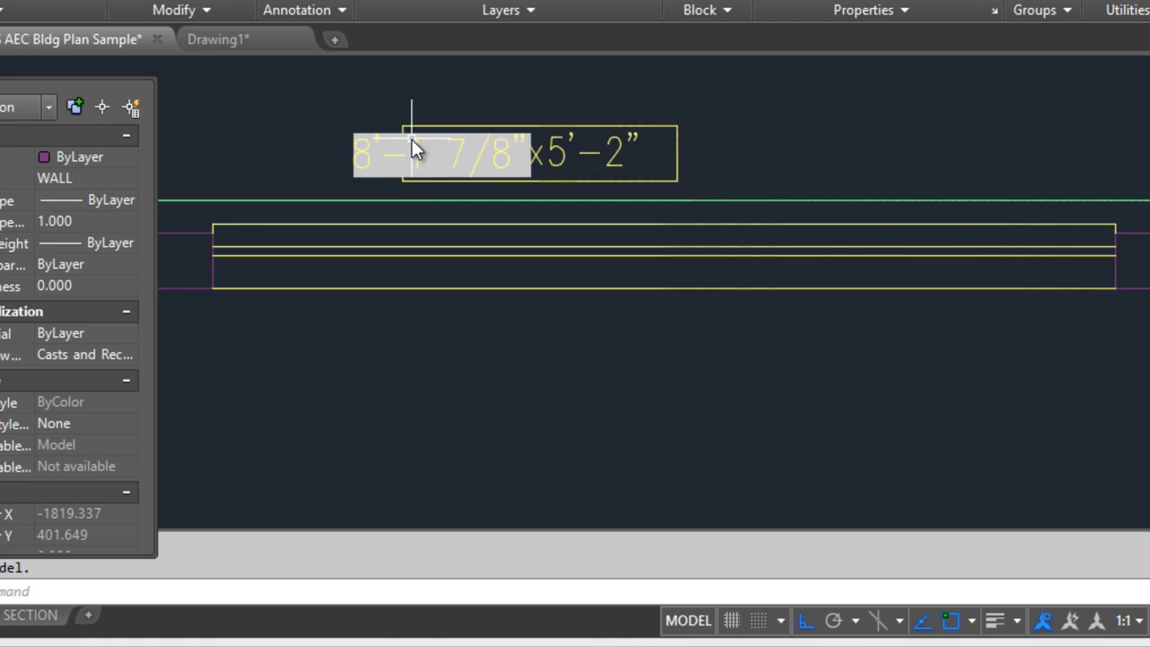
scroll(504, 278, "down", 2)
scroll(512, 297, "down", 2)
scroll(490, 152, "up", 4)
middle_click_drag(489, 151, 647, 167)
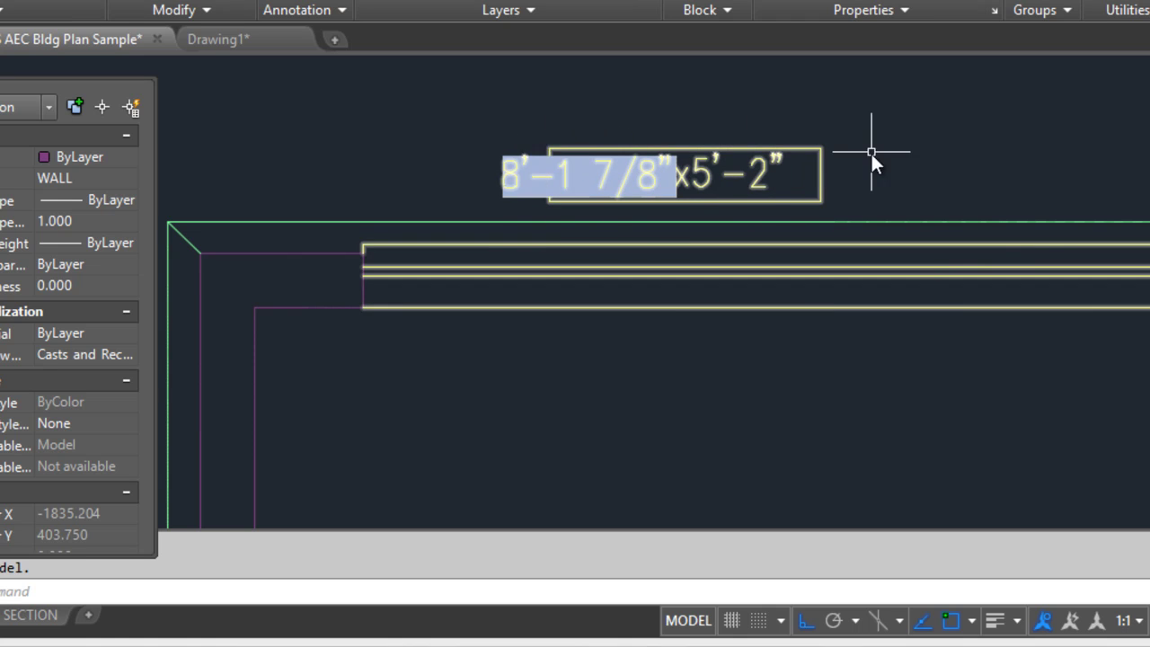
Delete the window block sitting in the room's left wall.
scroll(695, 243, "down", 2)
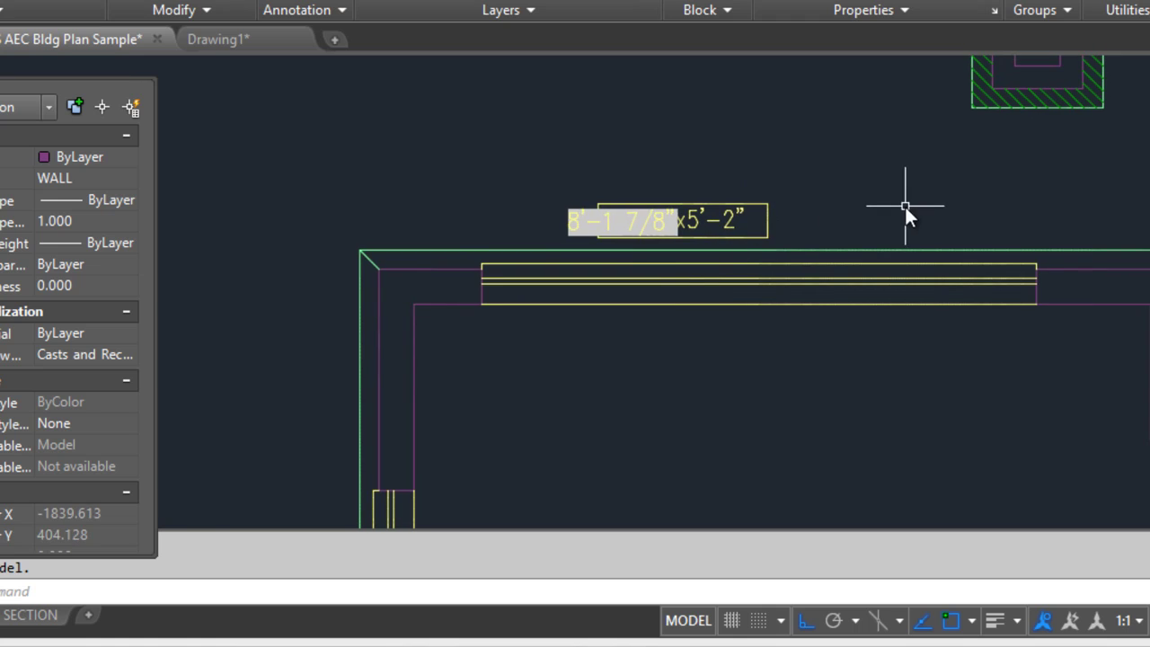
scroll(903, 205, "down", 2)
middle_click_drag(885, 248, 679, 218)
scroll(685, 240, "down", 1)
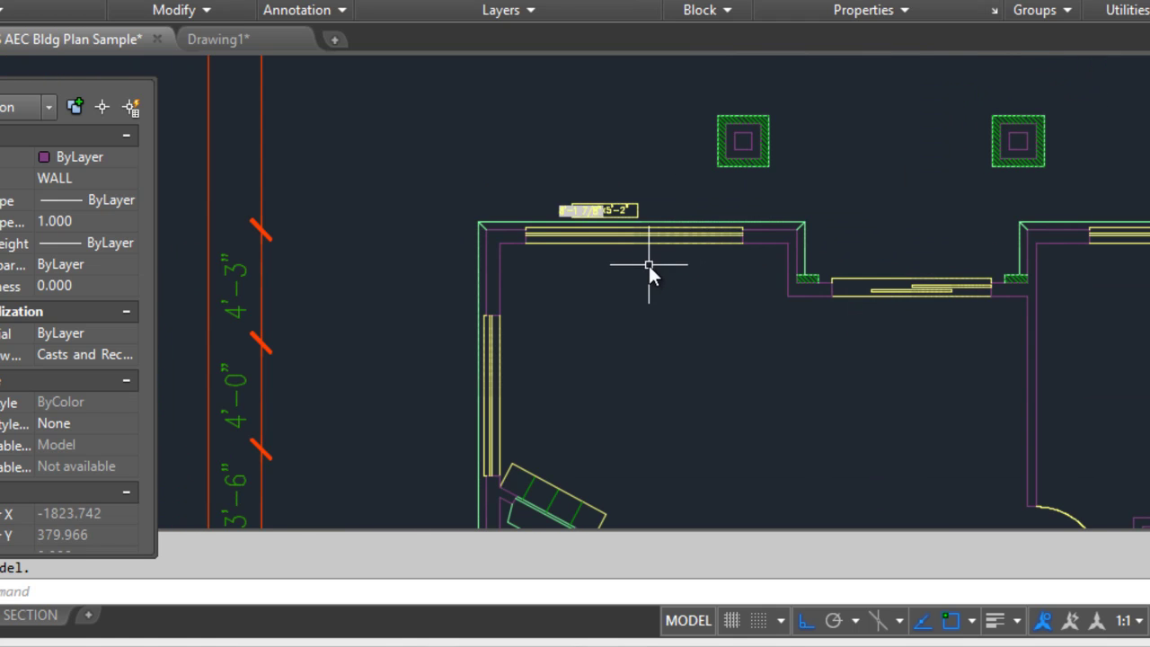
scroll(596, 215, "up", 2)
middle_click(633, 379)
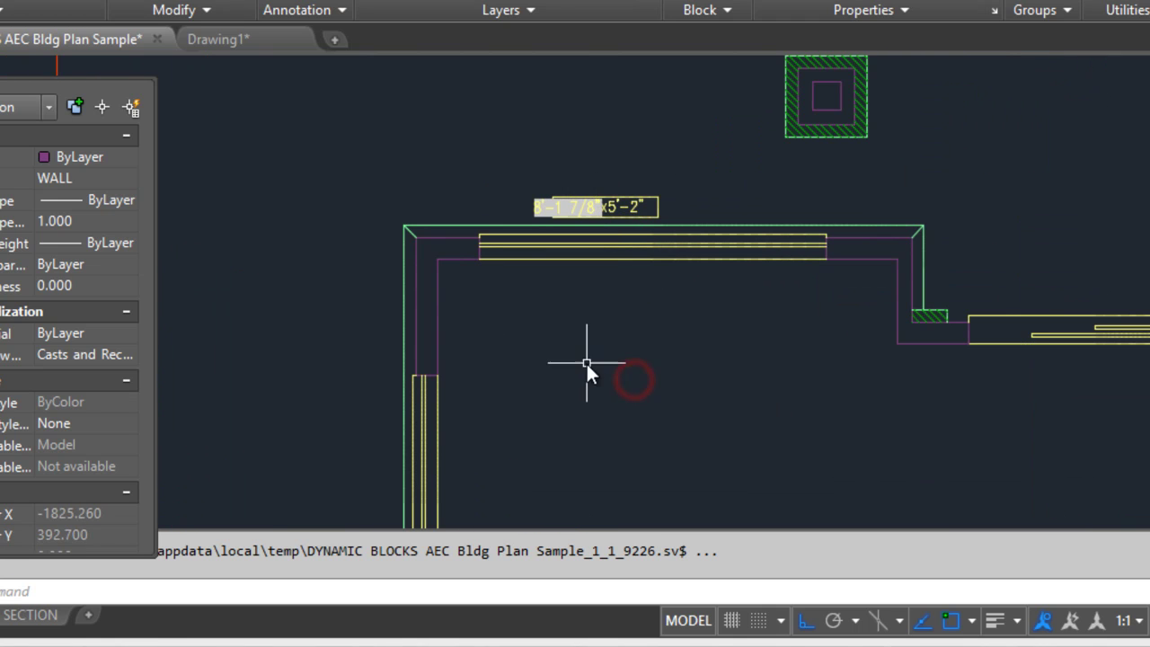
mouse_move(570, 289)
middle_mouse_down()
mouse_move(572, 231)
mouse_move(545, 395)
middle_mouse_up()
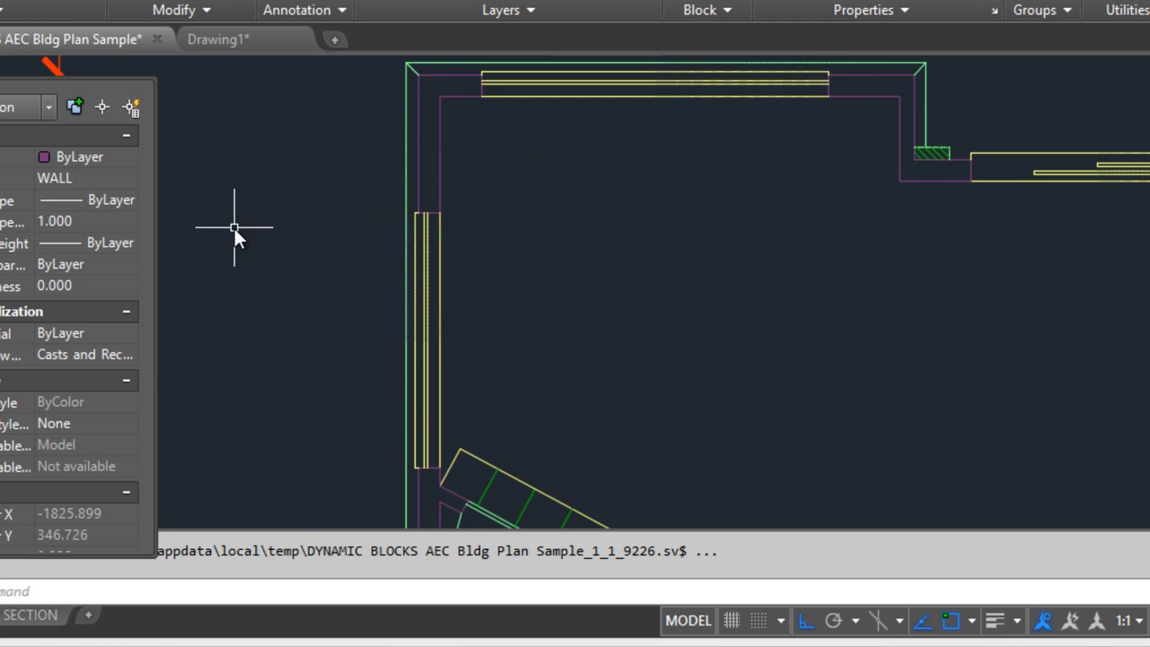
left_click(428, 260)
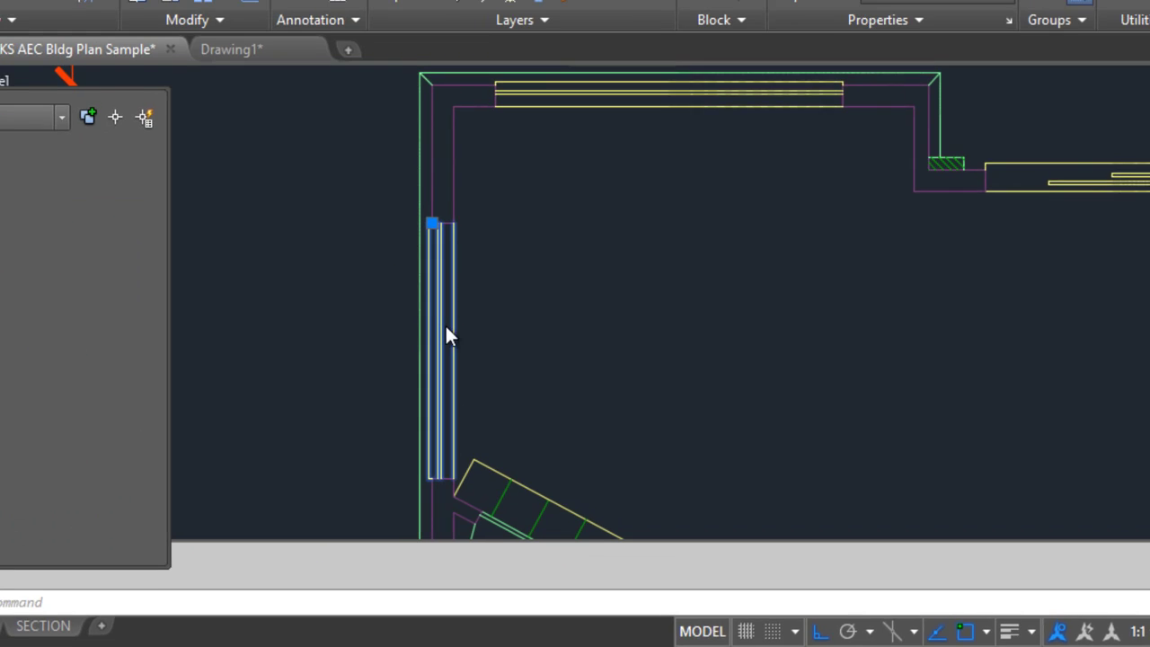
key("Delete")
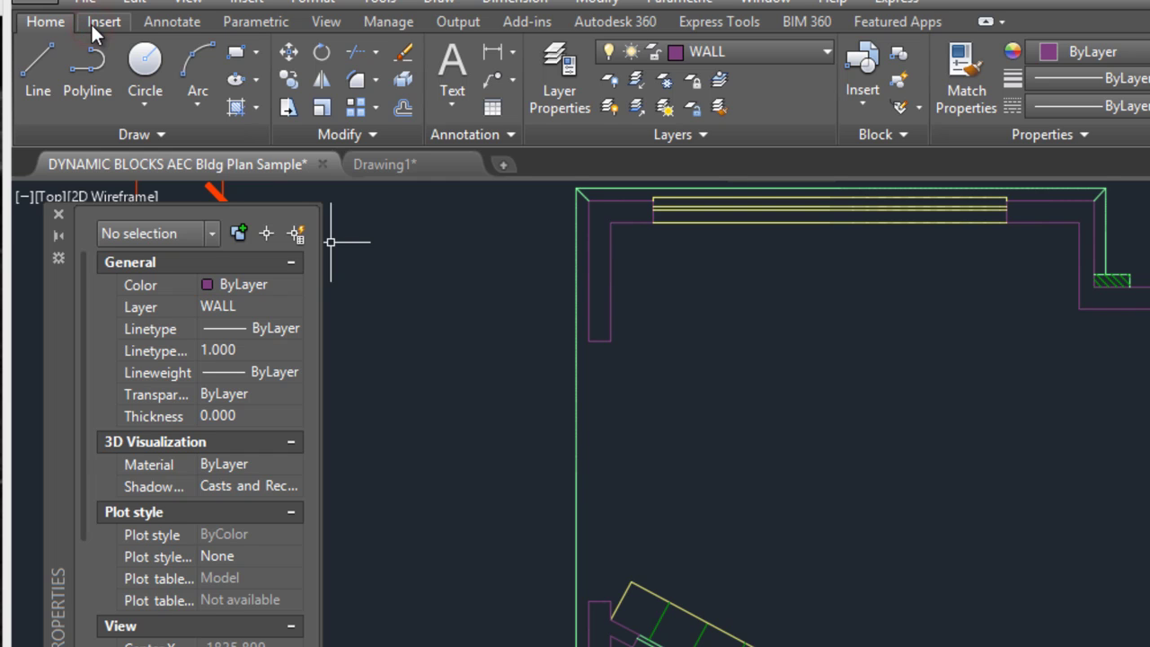
Insert another Dynamic_windows block inside the room at 6'-0" x 4'-0" and select it.
left_click(83, 25)
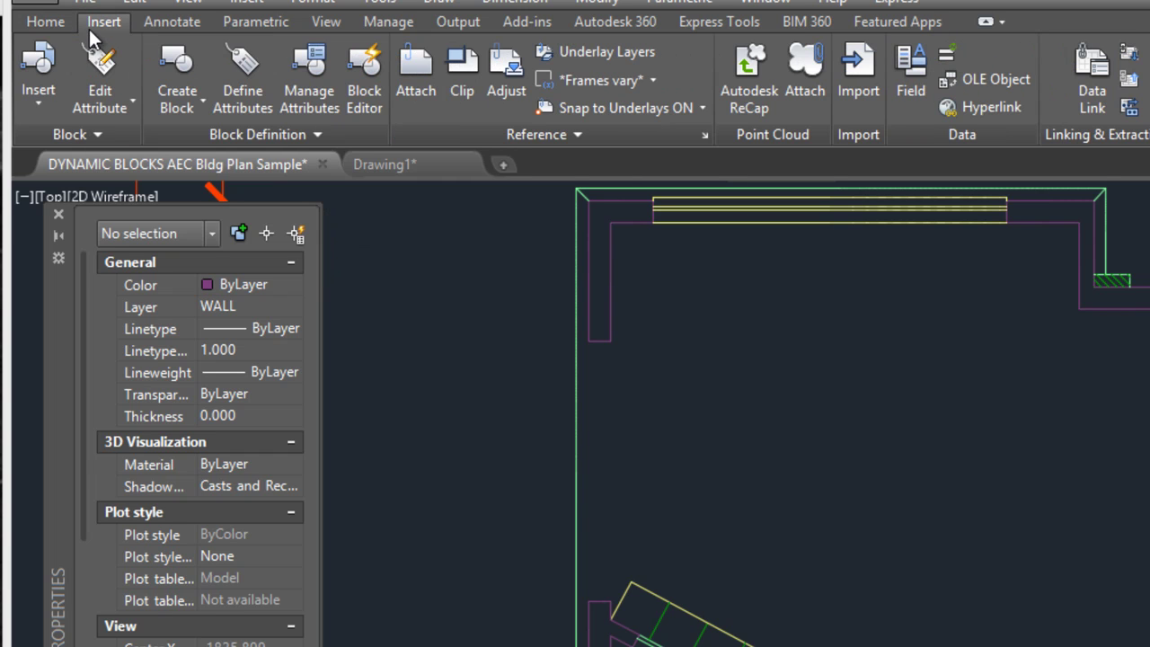
left_click(37, 108)
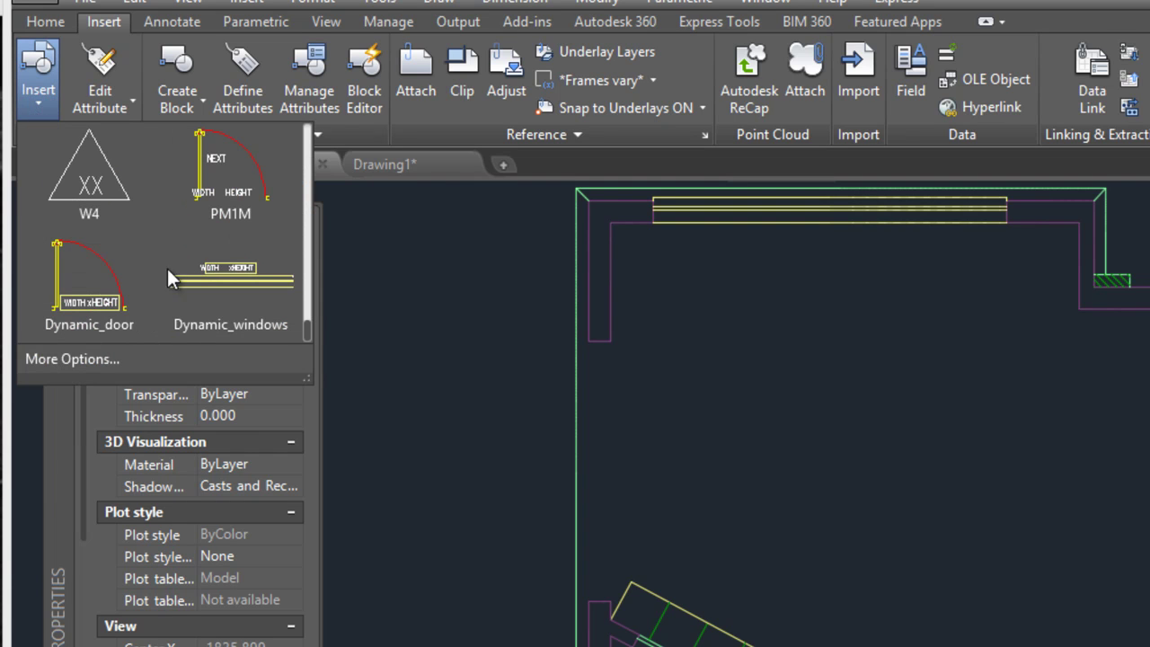
left_click(229, 277)
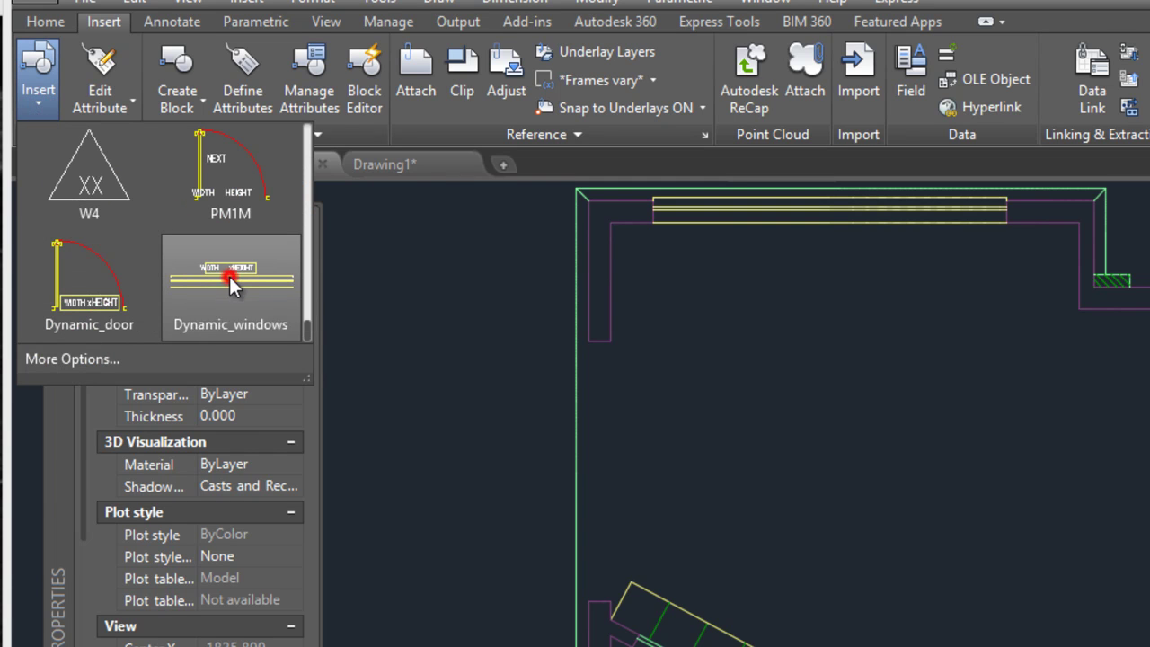
left_click(707, 364)
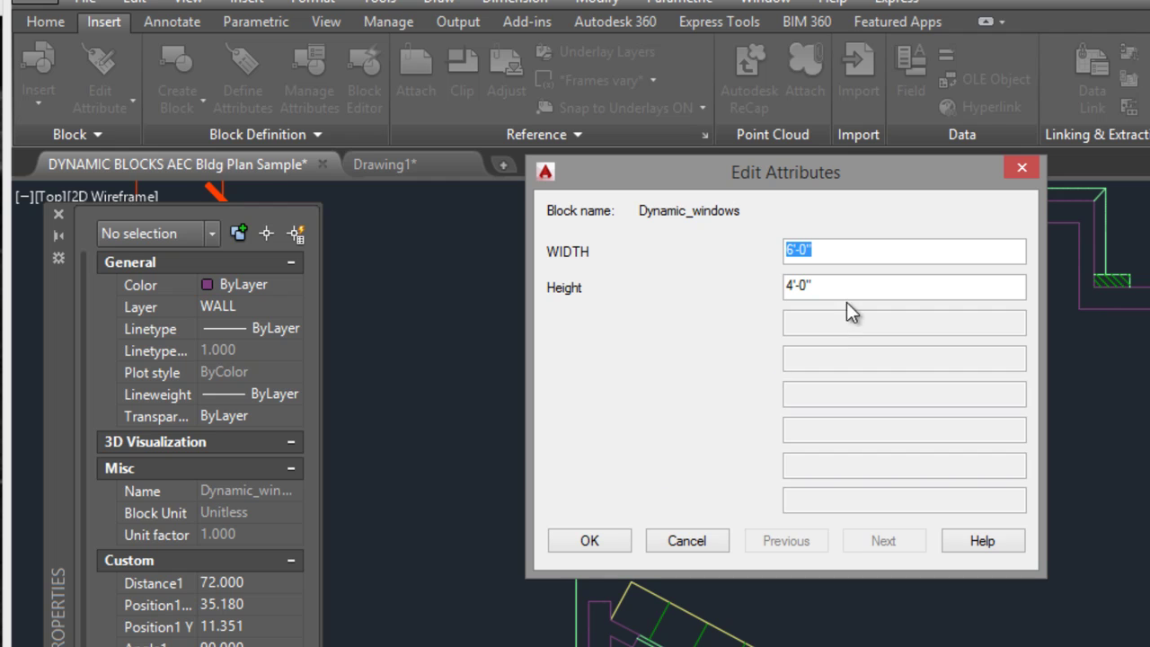
left_click(588, 541)
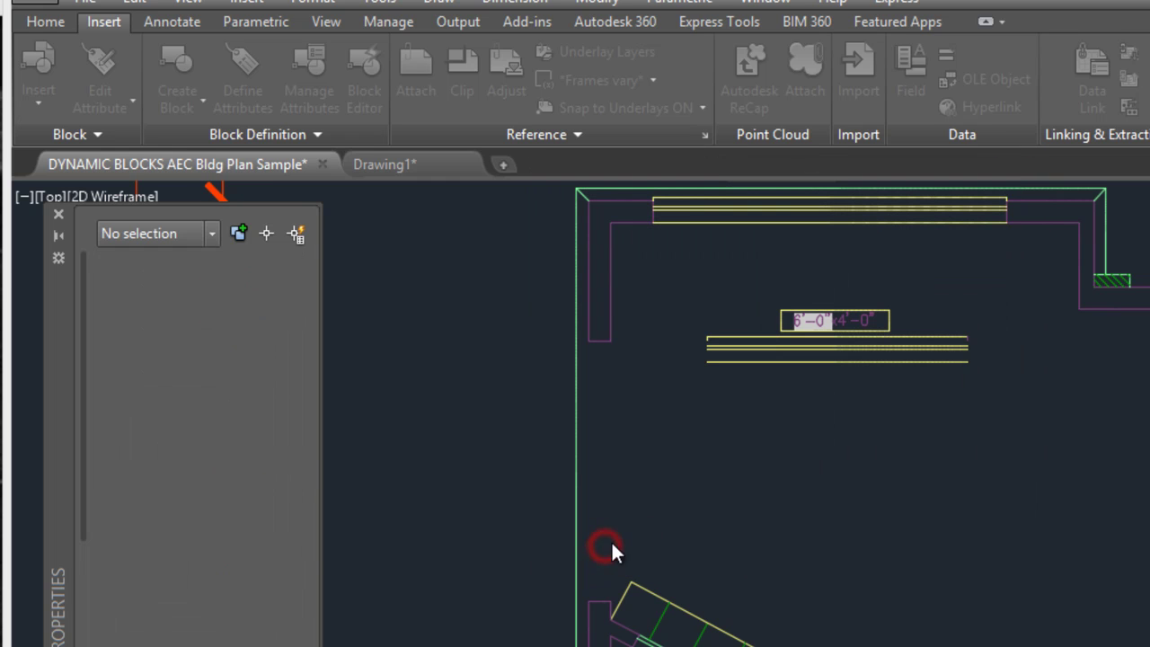
left_click(767, 403)
left_click(703, 321)
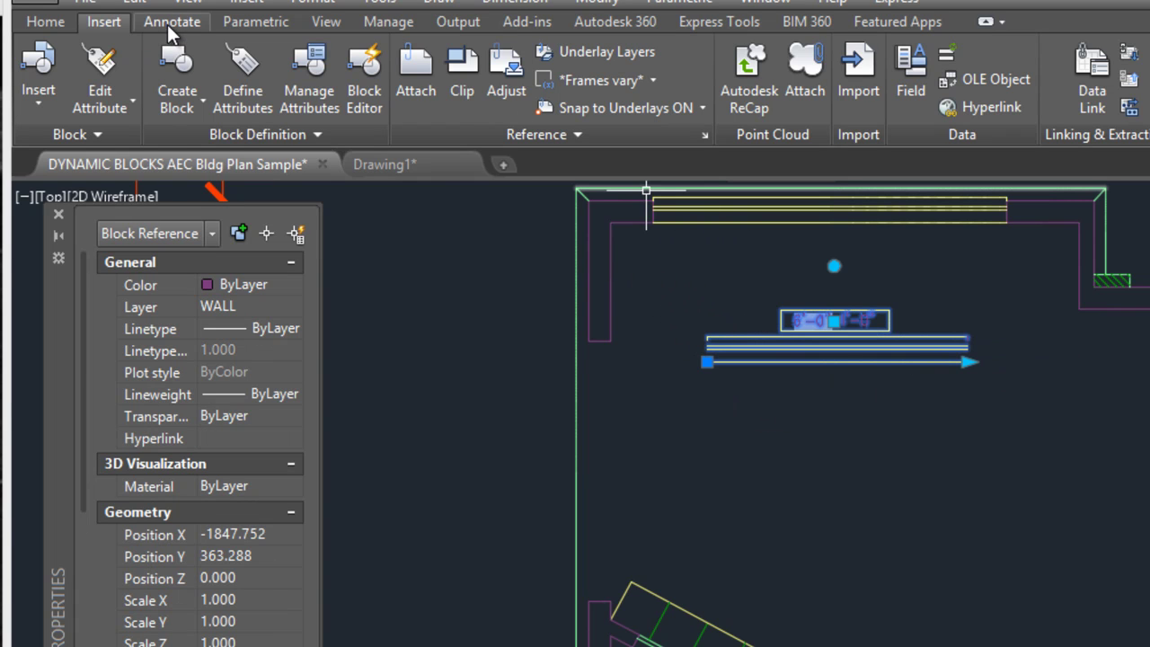
Rotate the new window block 90° about its end so it stands vertical.
left_click(45, 21)
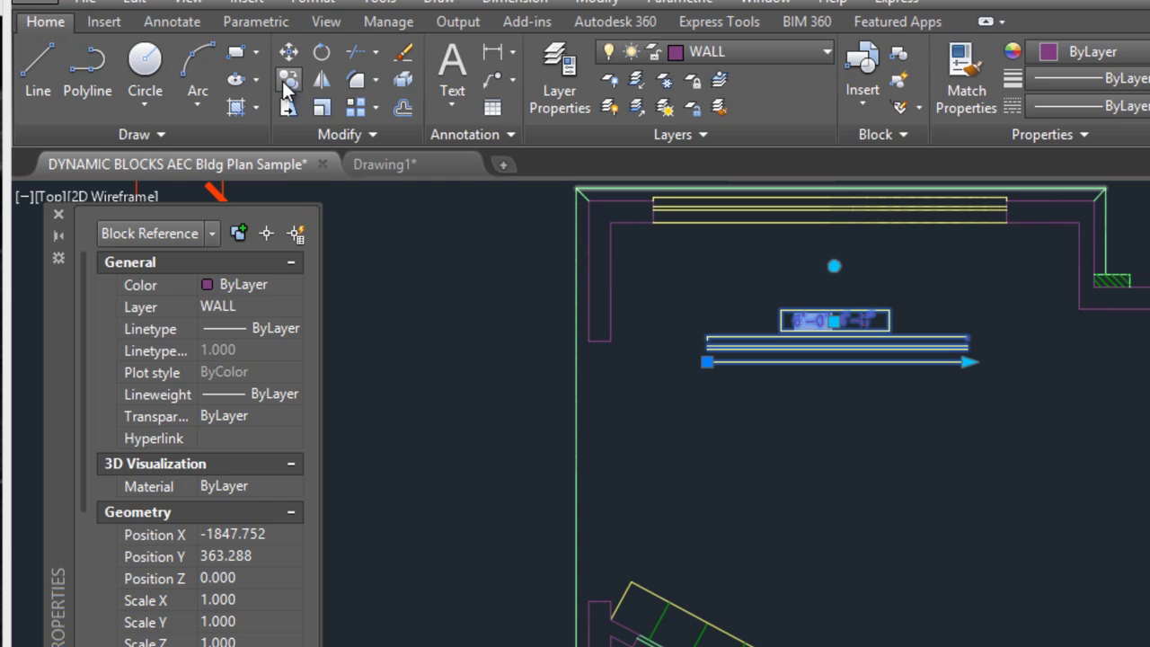
left_click(323, 52)
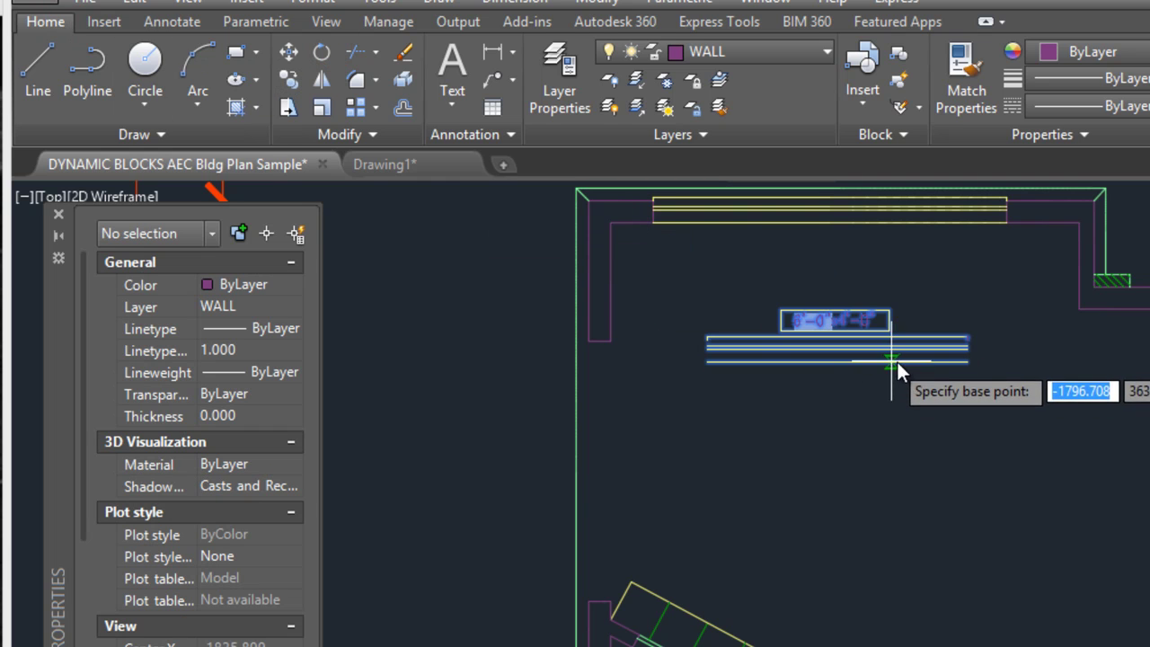
left_click(961, 365)
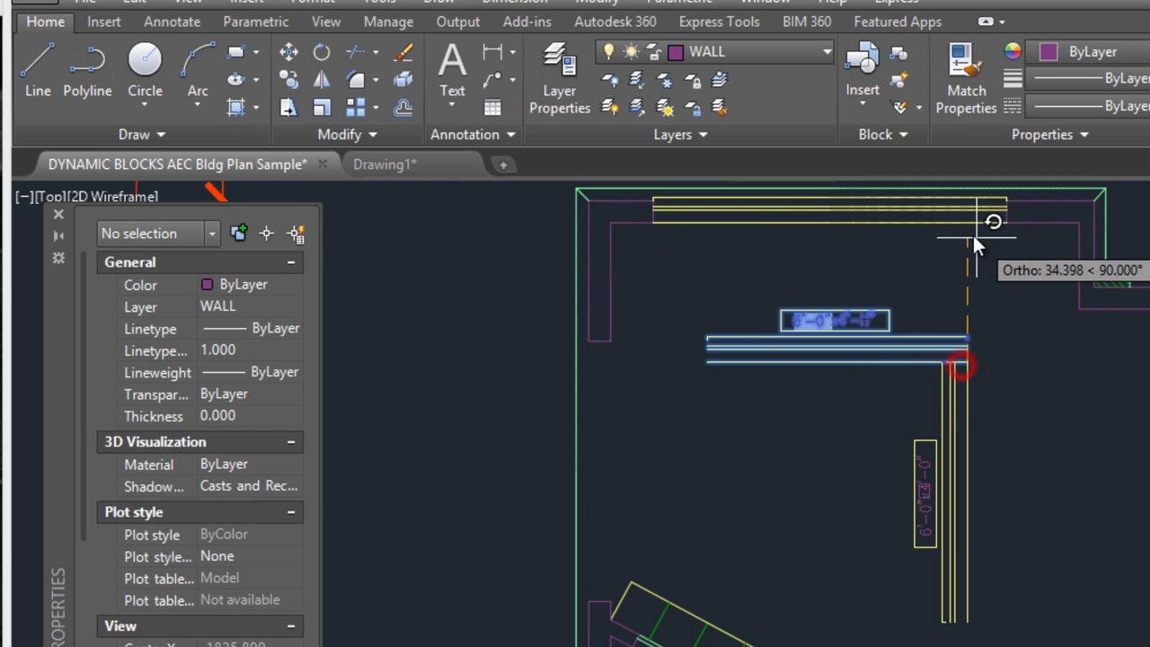
left_click(972, 290)
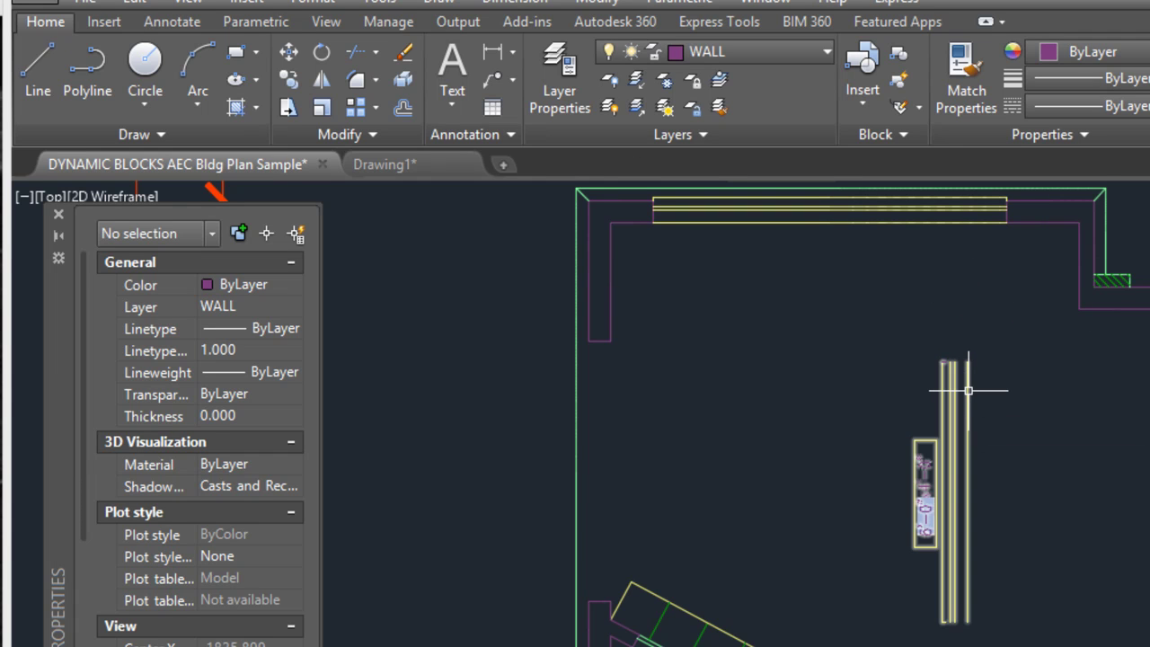
Move the vertical window block into the room's west wall.
left_click(288, 51)
left_click(969, 432)
left_click(891, 403)
key("Return")
left_click(967, 363)
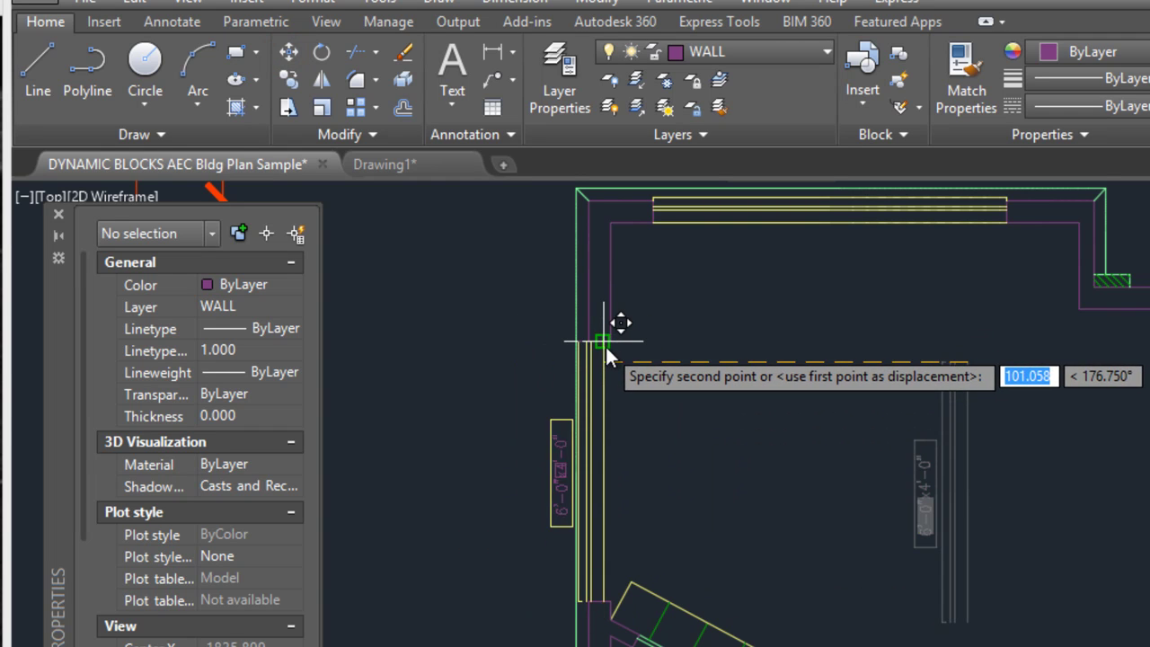
scroll(606, 344, "up", 2)
left_click(606, 327)
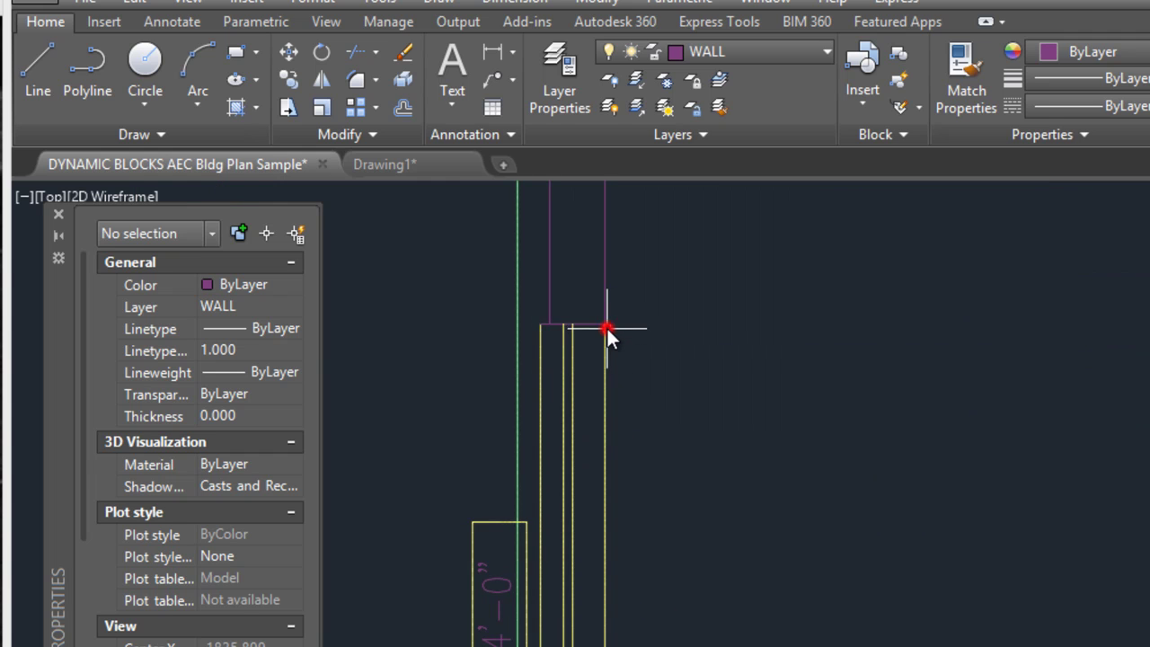
Reposition the window's 6'-0"x4'-0" size tag just outside the west wall.
scroll(685, 458, "down", 3)
middle_click_drag(642, 590, 619, 547)
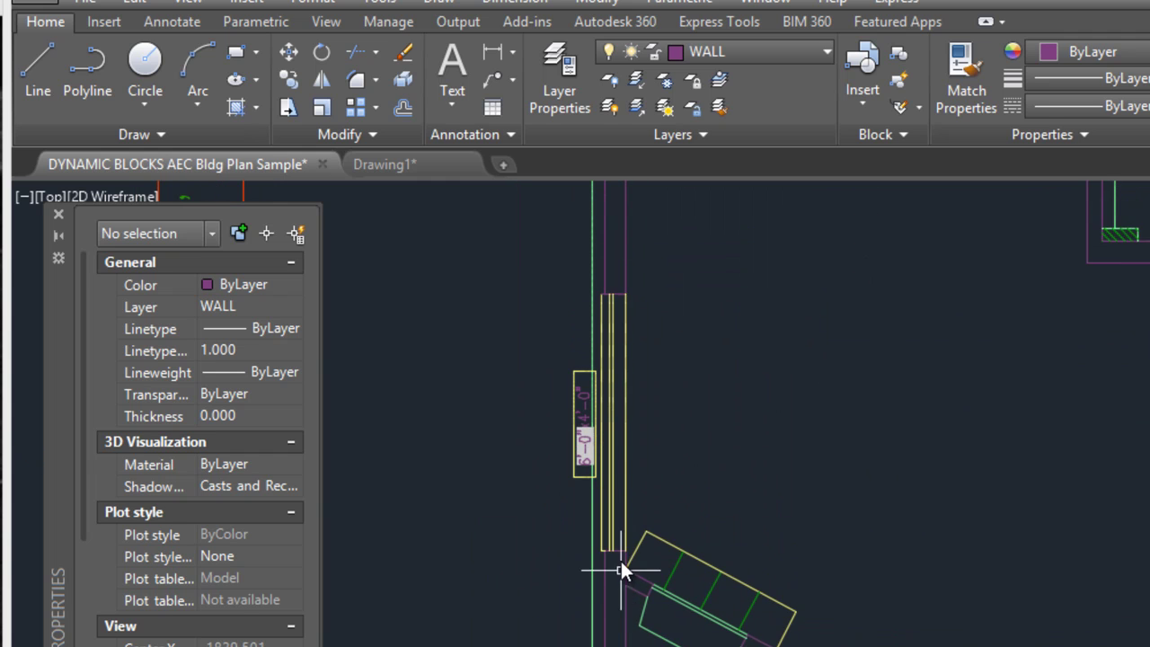
scroll(592, 405, "up", 4)
left_click(546, 358)
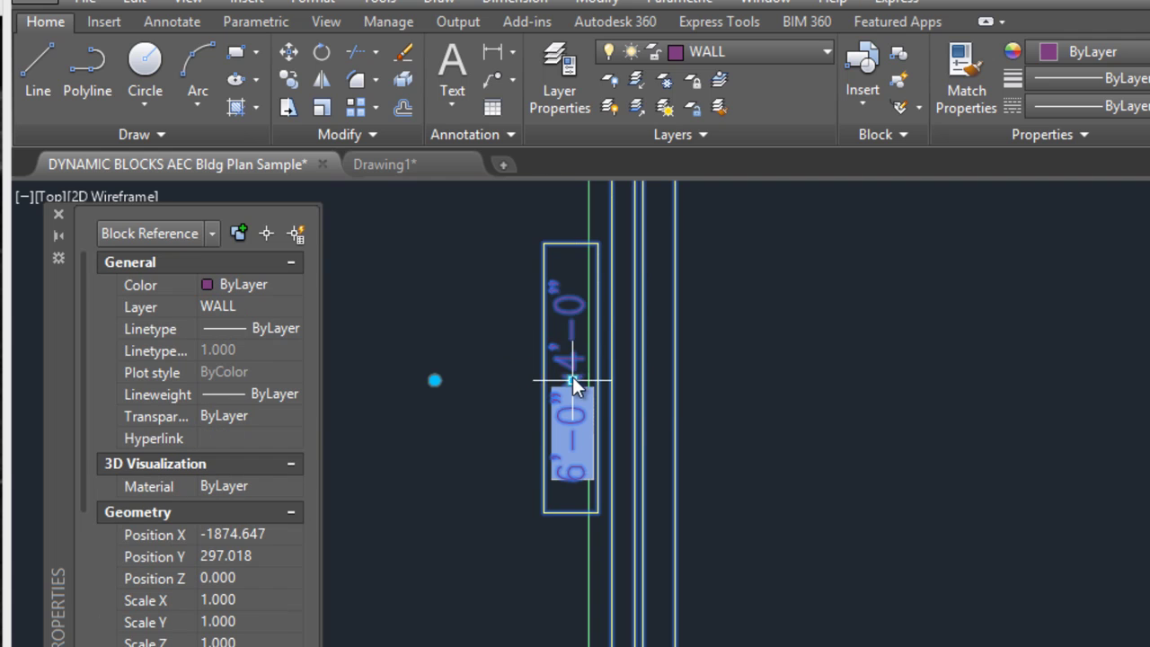
left_click(570, 380)
left_click(530, 371)
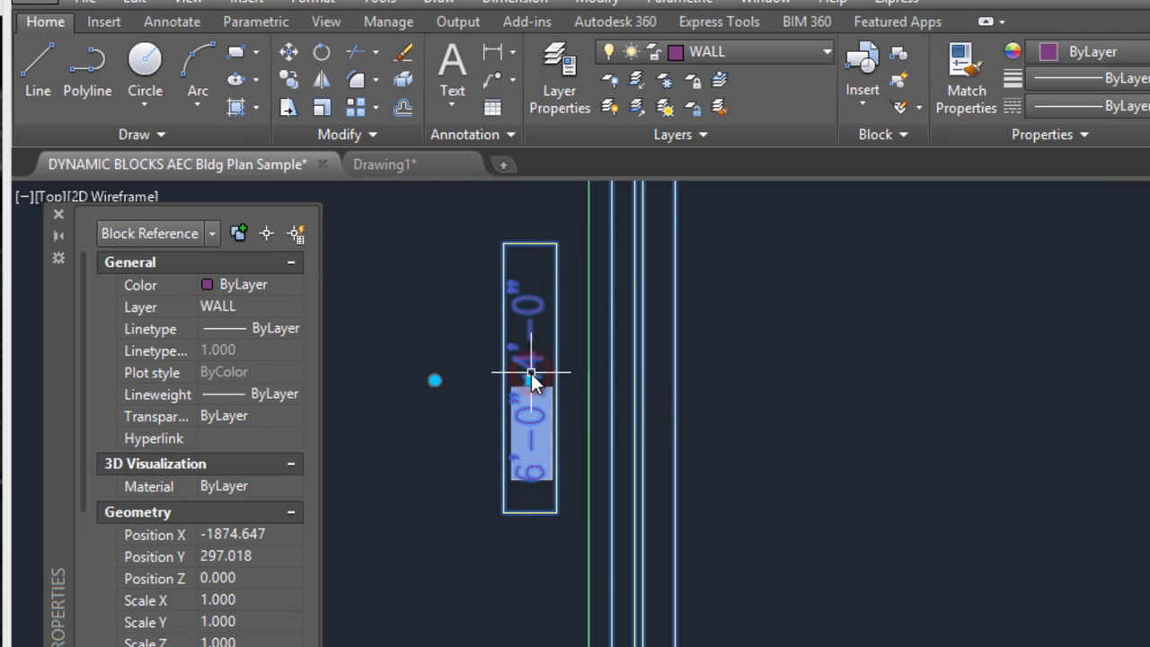
scroll(531, 373, "down", 3)
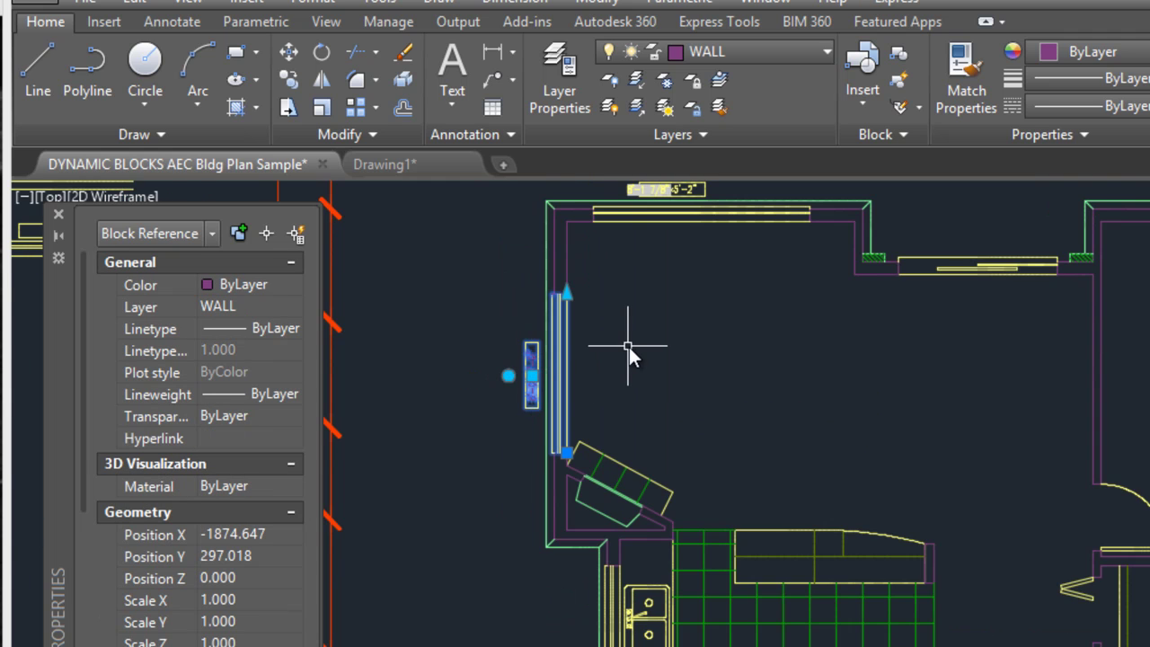
middle_click_drag(619, 345, 632, 397)
key("Escape")
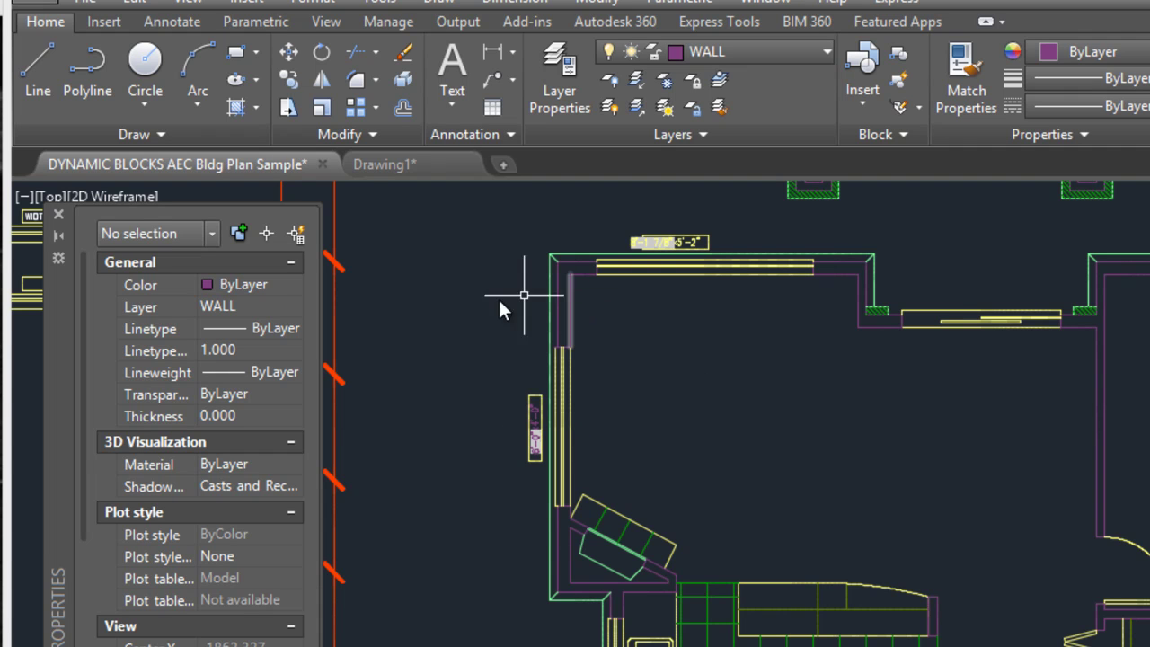
Open the Dynamic_windows definition in the Block Editor from the west-wall window.
left_click(568, 411)
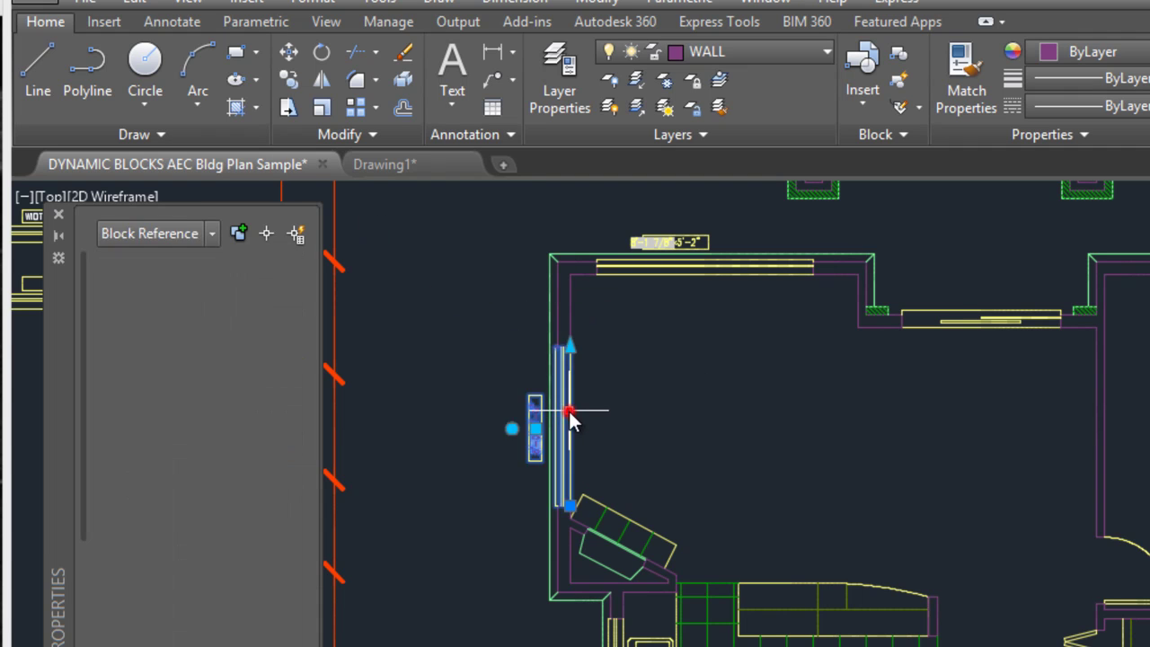
left_click(104, 24)
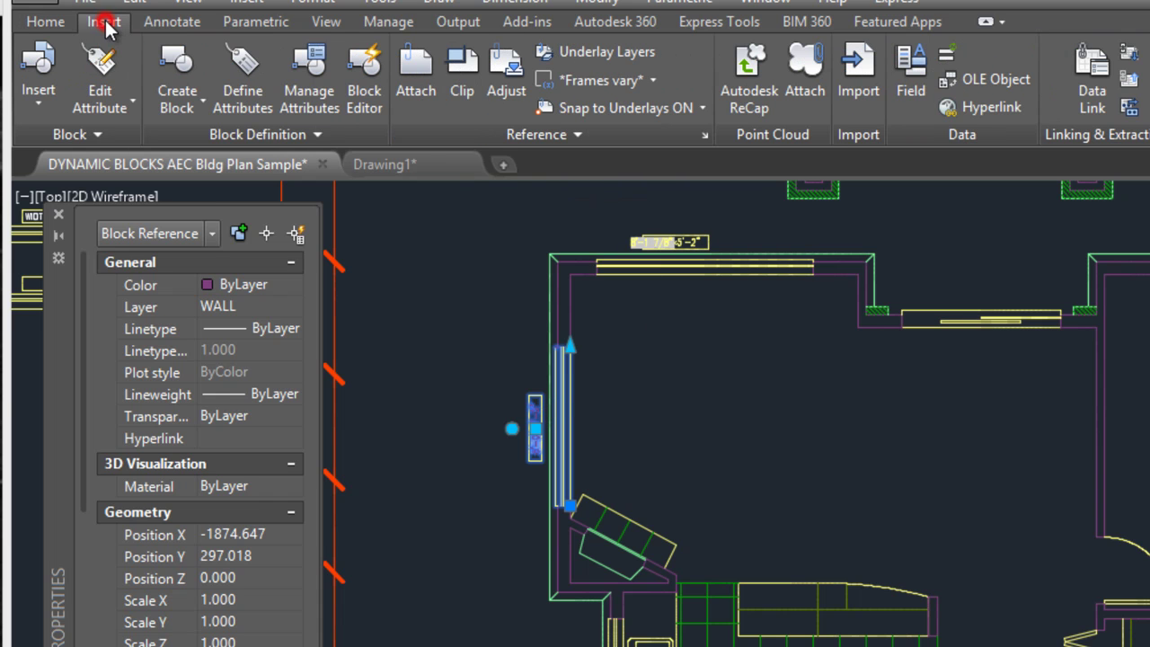
left_click(366, 80)
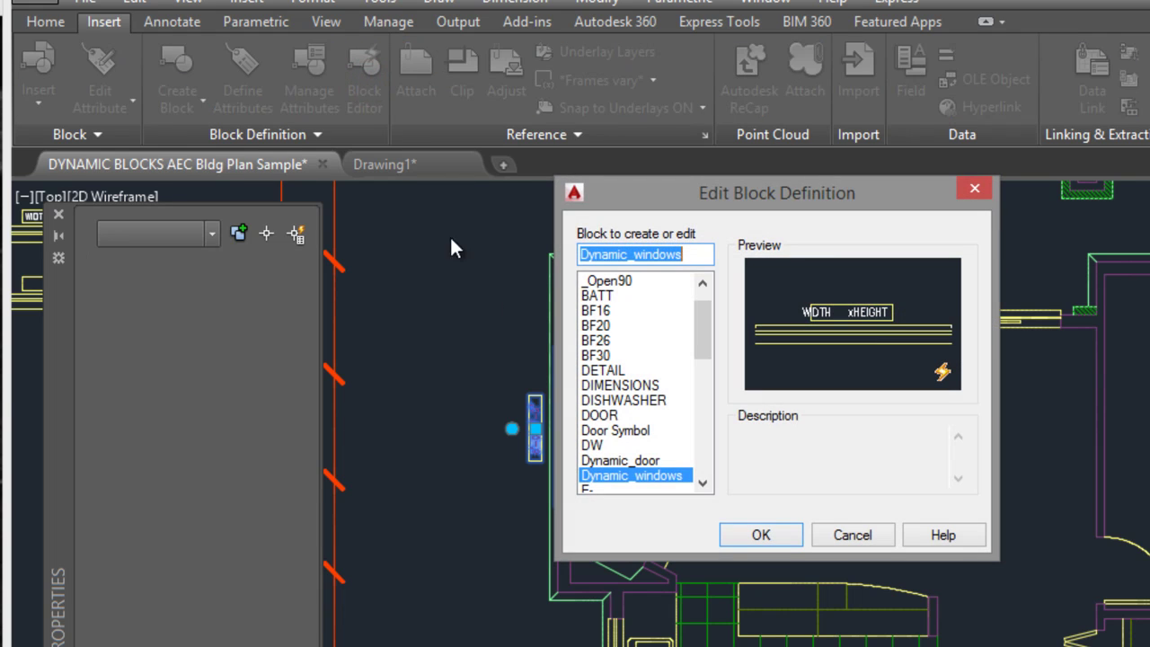
left_click(760, 536)
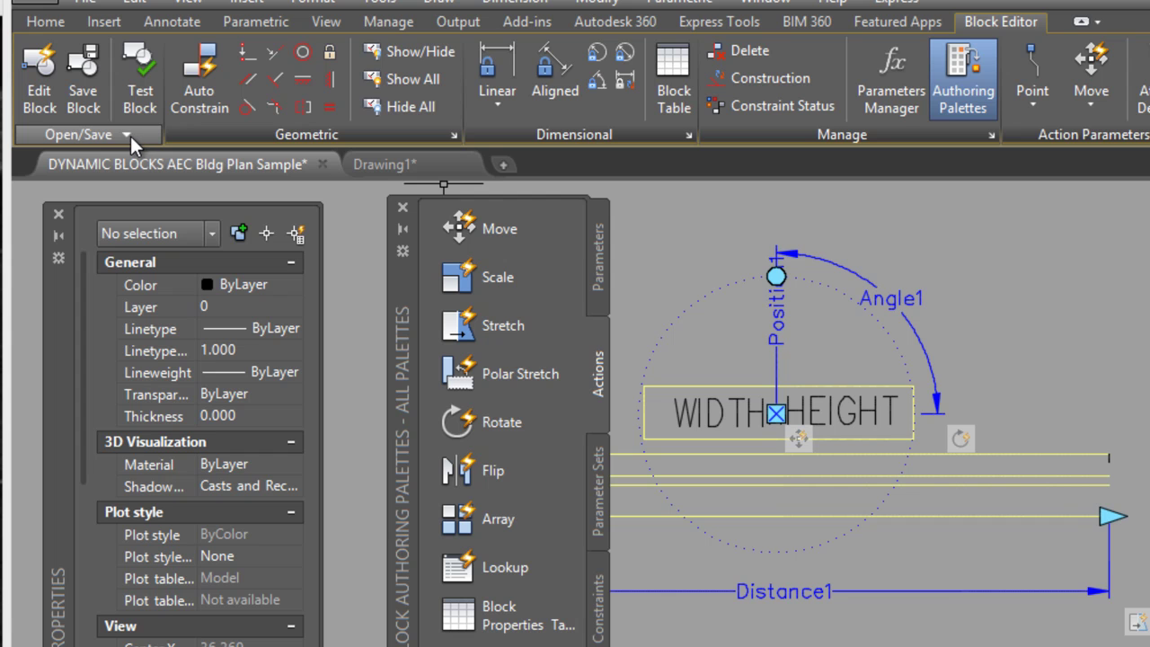
Save the Dynamic_windows block as Dynamic_windows.dwg in Cad Practice, then start a blank drawing.
left_click(130, 136)
left_click(118, 159)
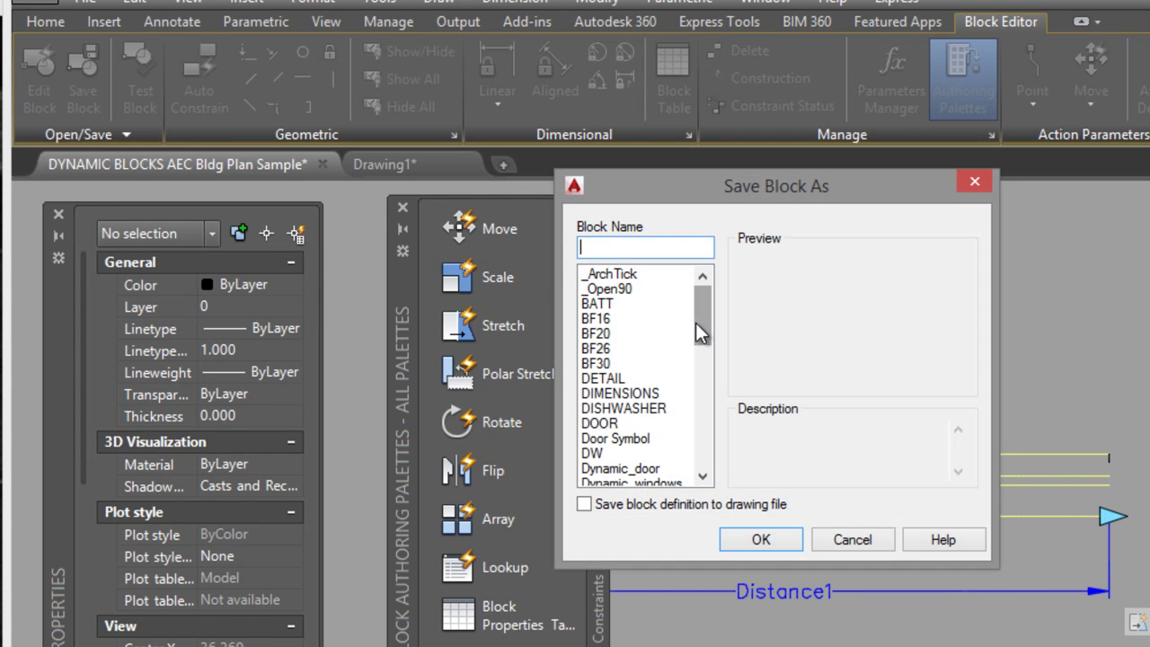
left_click_drag(705, 309, 707, 336)
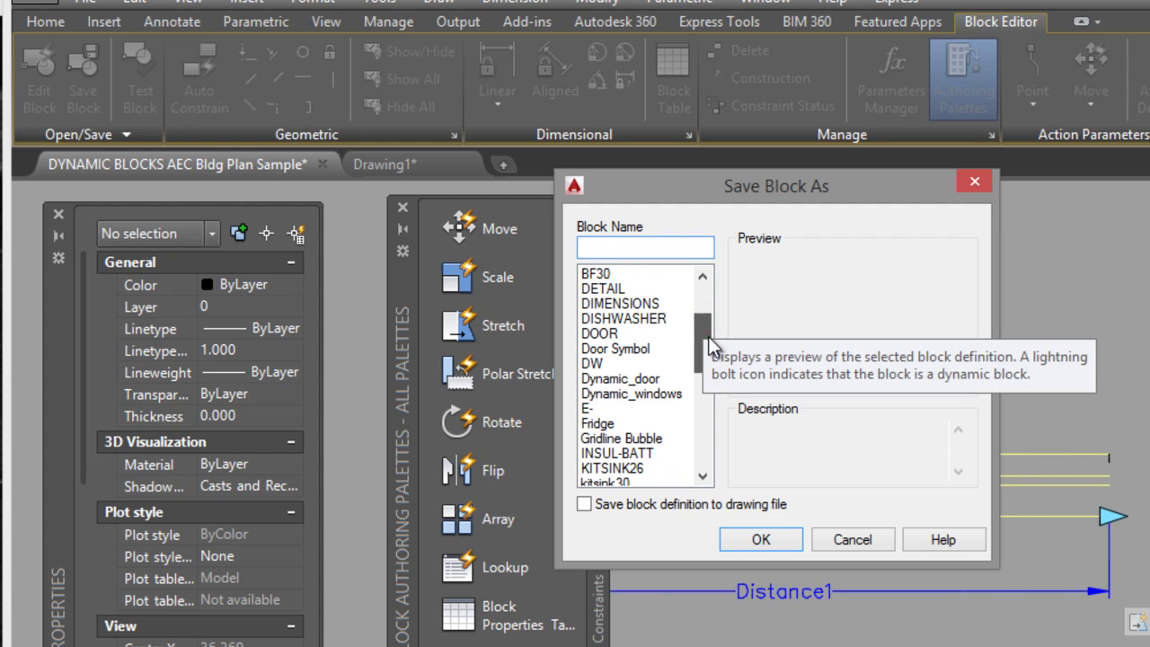
left_click(665, 394)
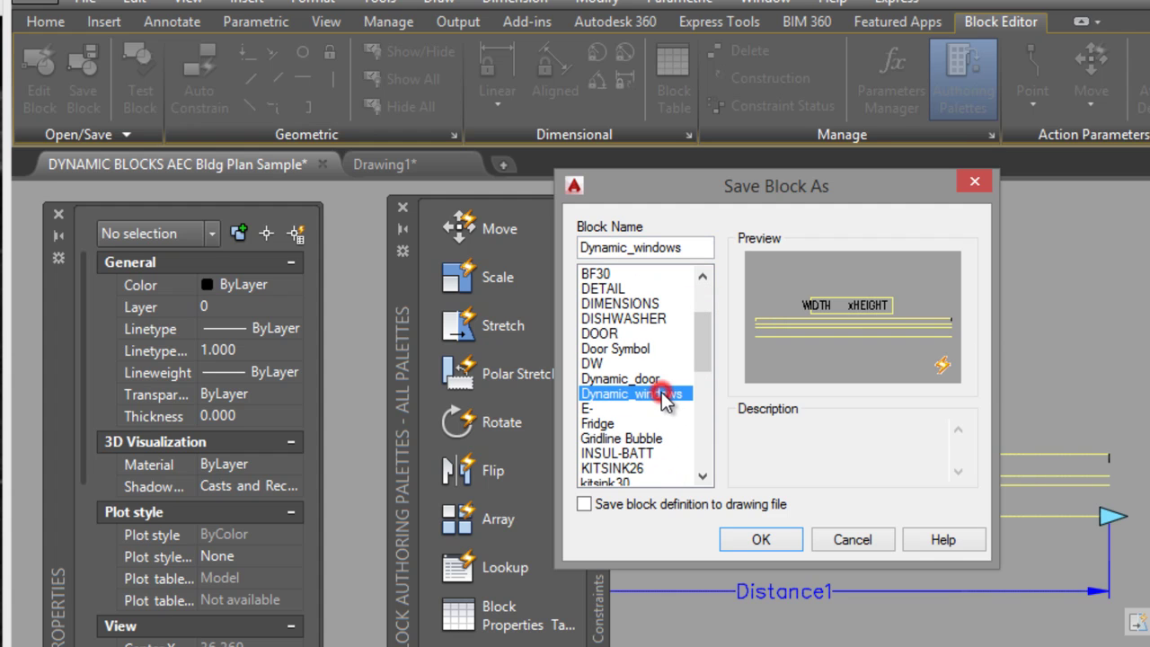
left_click(584, 504)
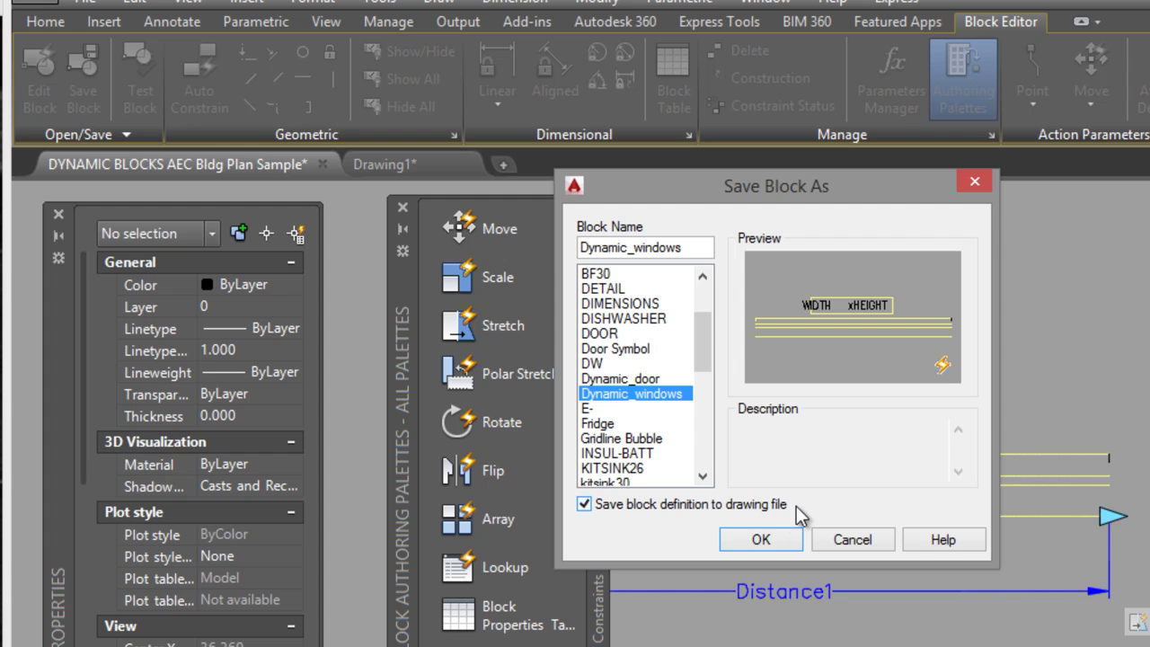
left_click(760, 539)
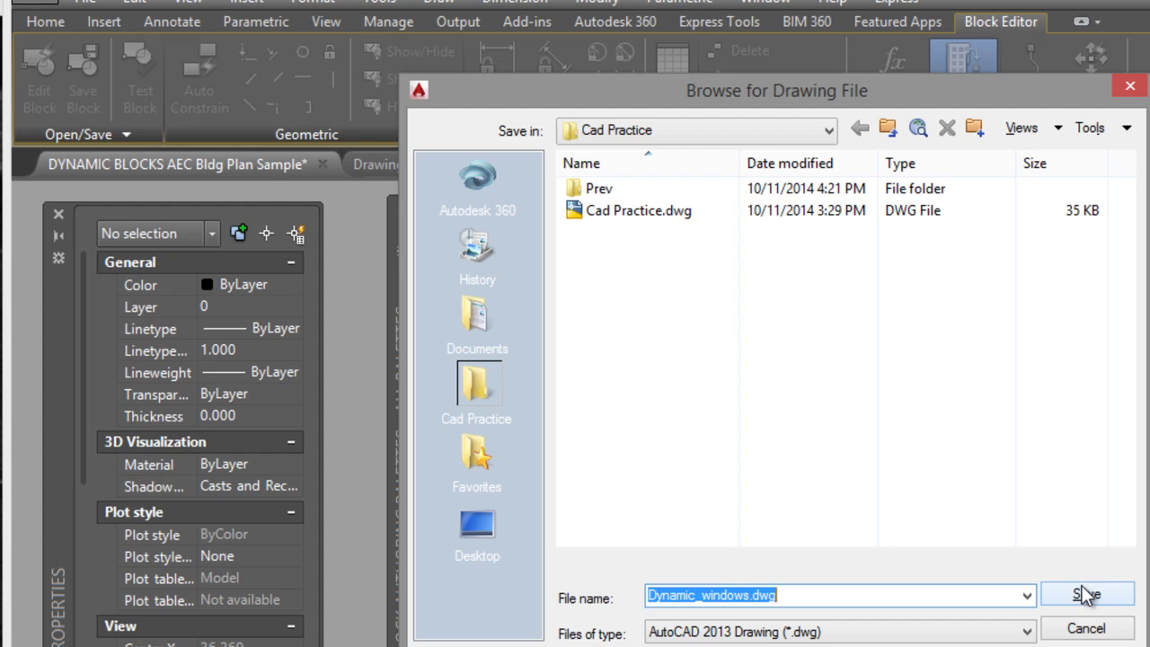
left_click(1087, 595)
left_click(504, 164)
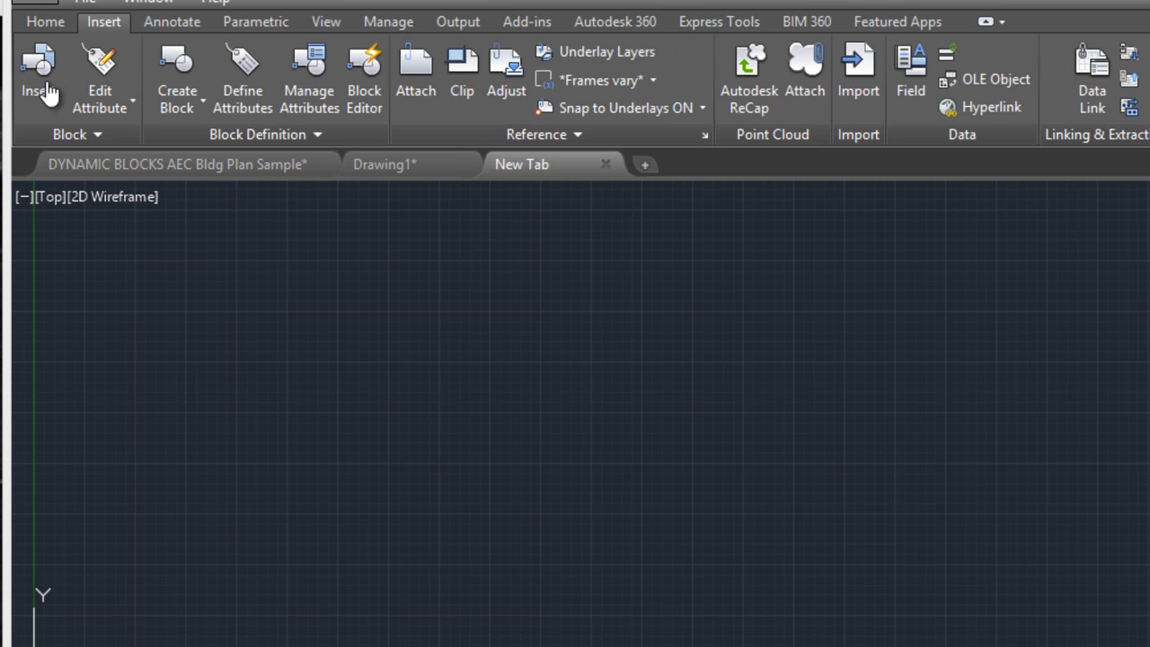
Insert Dynamic_windows.dwg from Cad Practice into Drawing2, keeping the default 6'-0" x 4'-0" size.
left_click(44, 93)
left_click(853, 237)
left_click(702, 236)
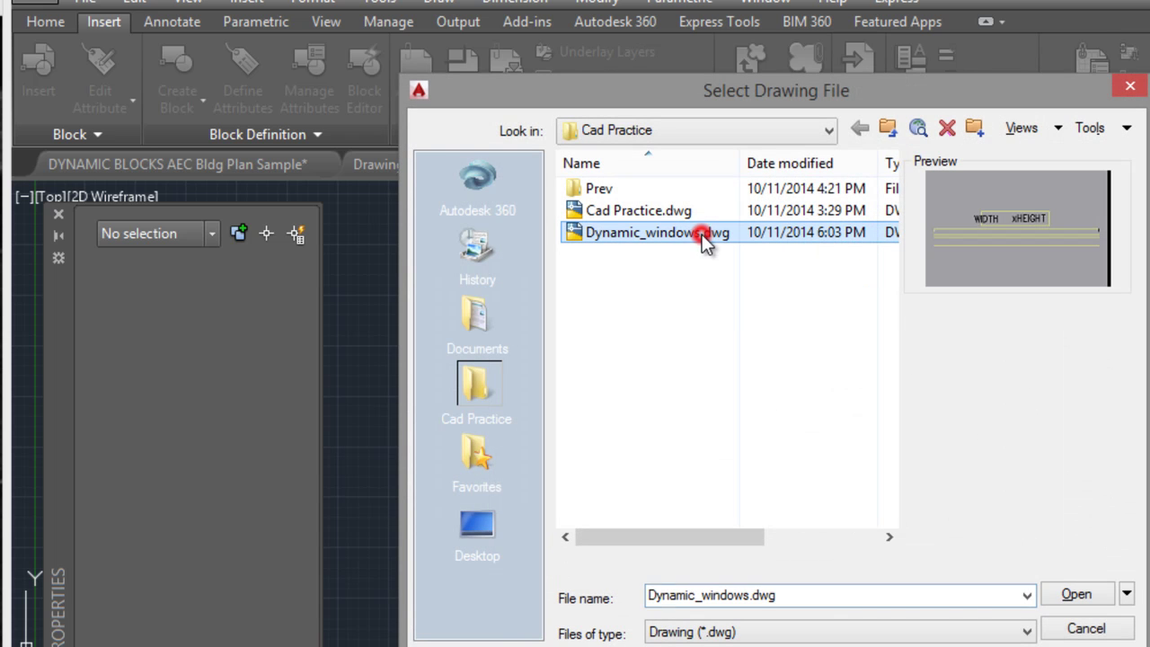
left_click(1068, 593)
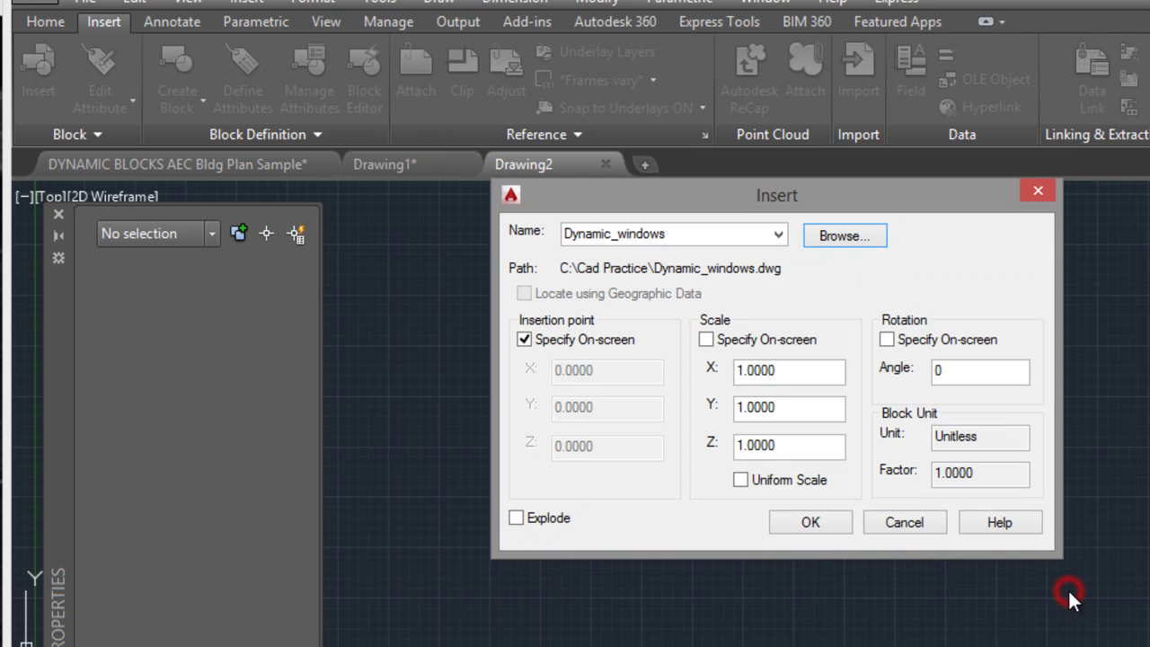
left_click(813, 525)
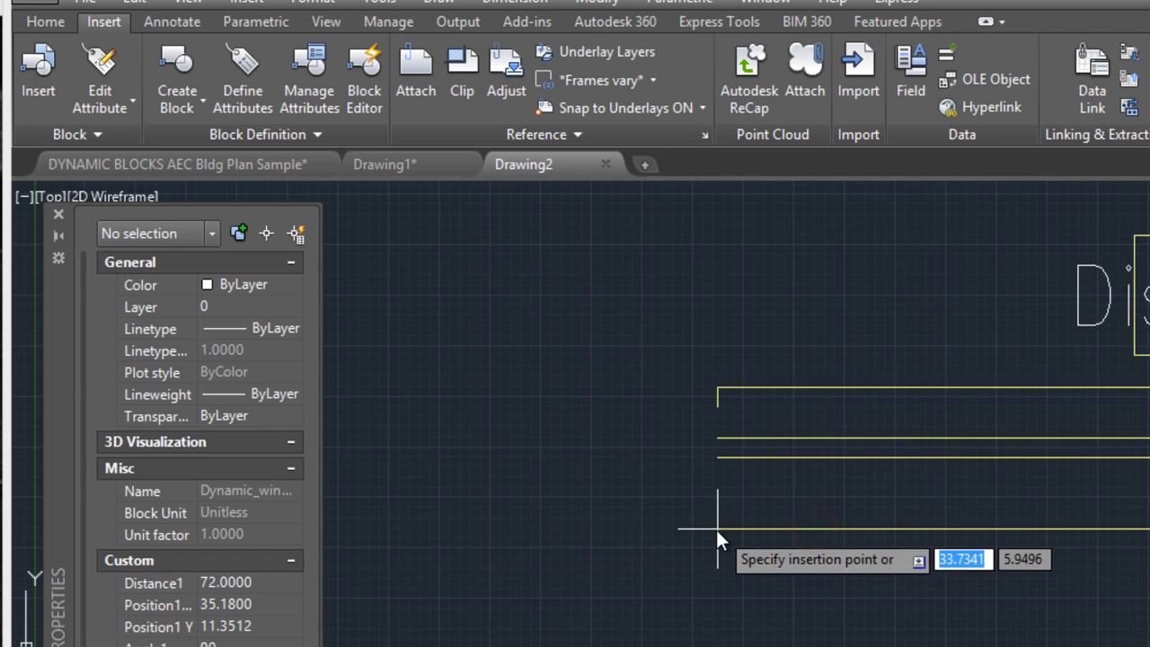
left_click(535, 479)
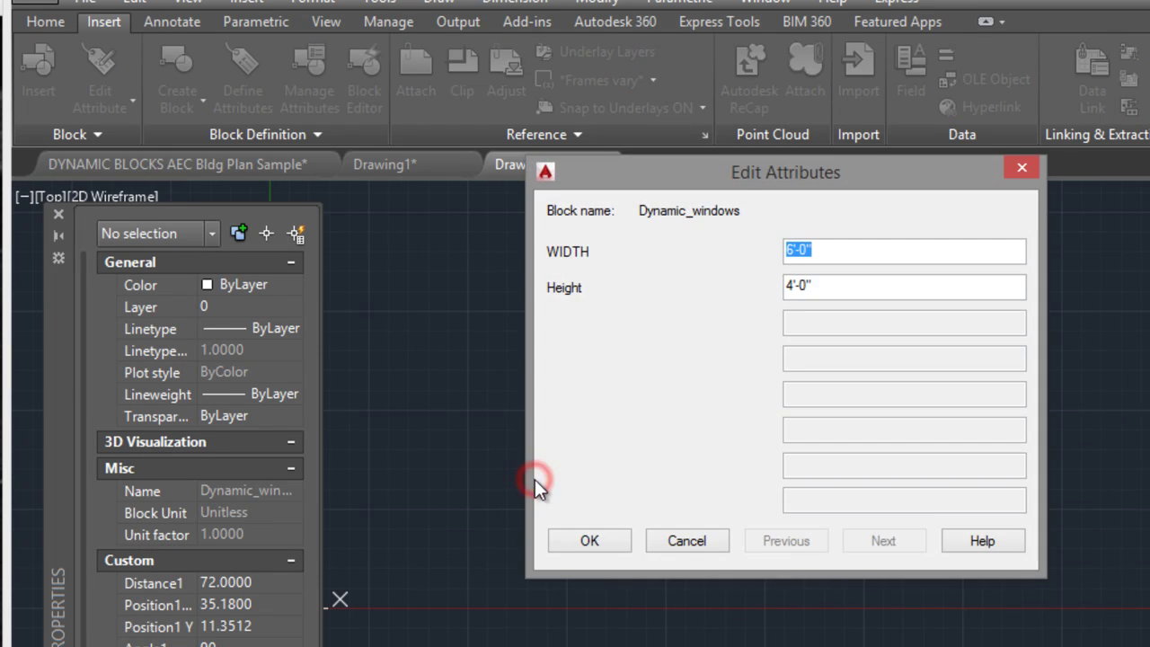
left_click(605, 534)
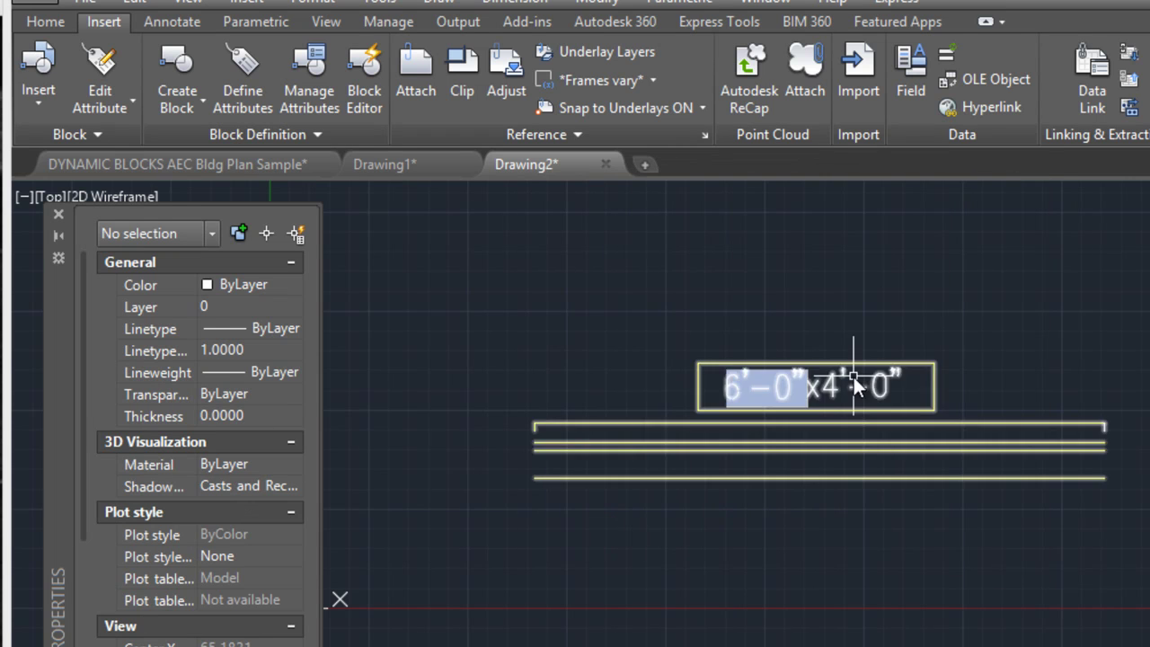